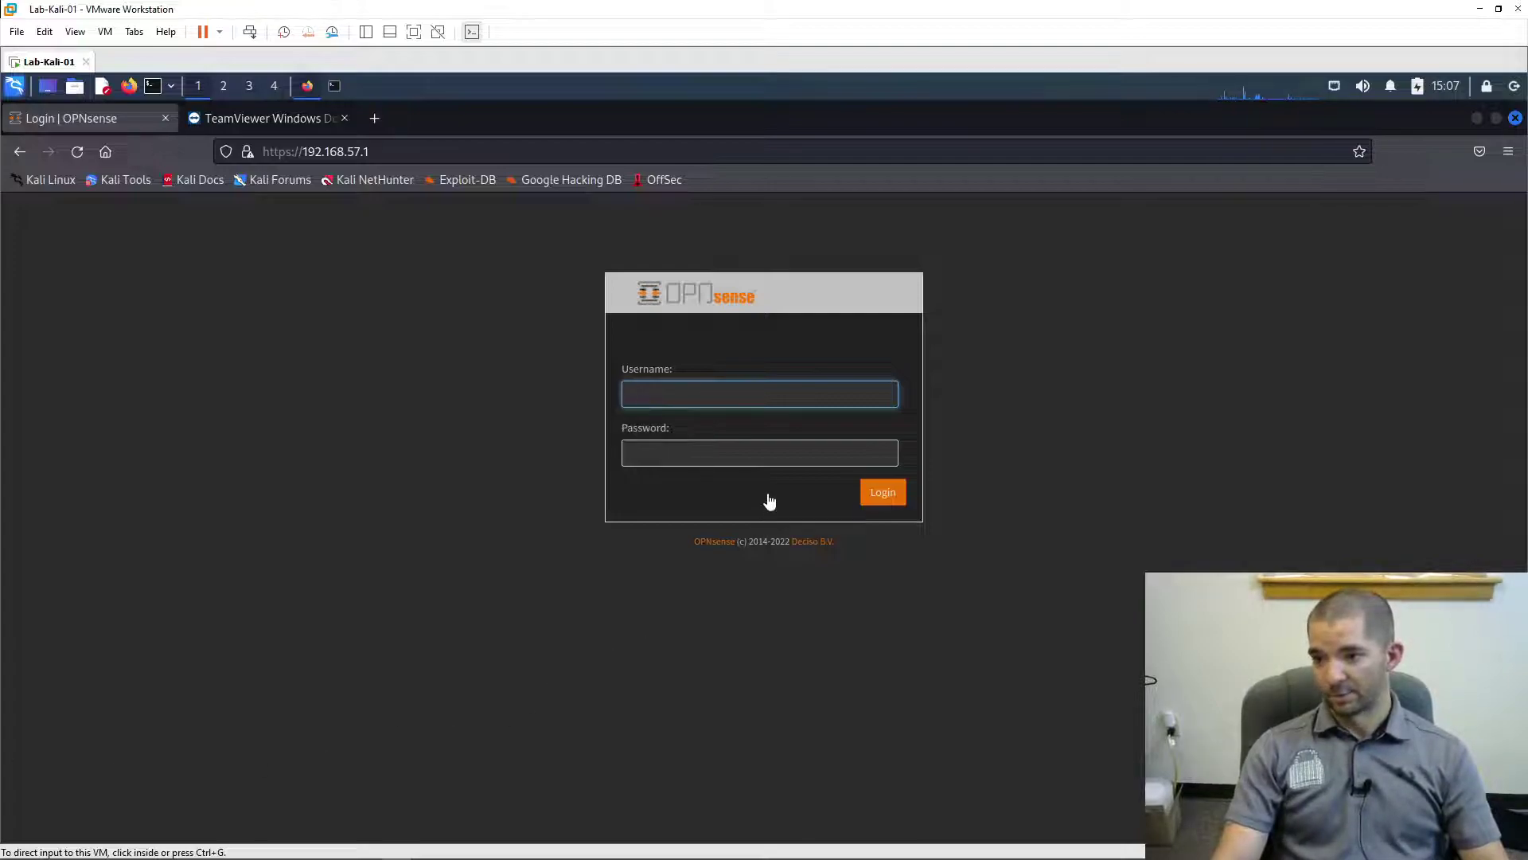
- Log in to the OPNsense web interface as root with the account password
left_click(752, 399)
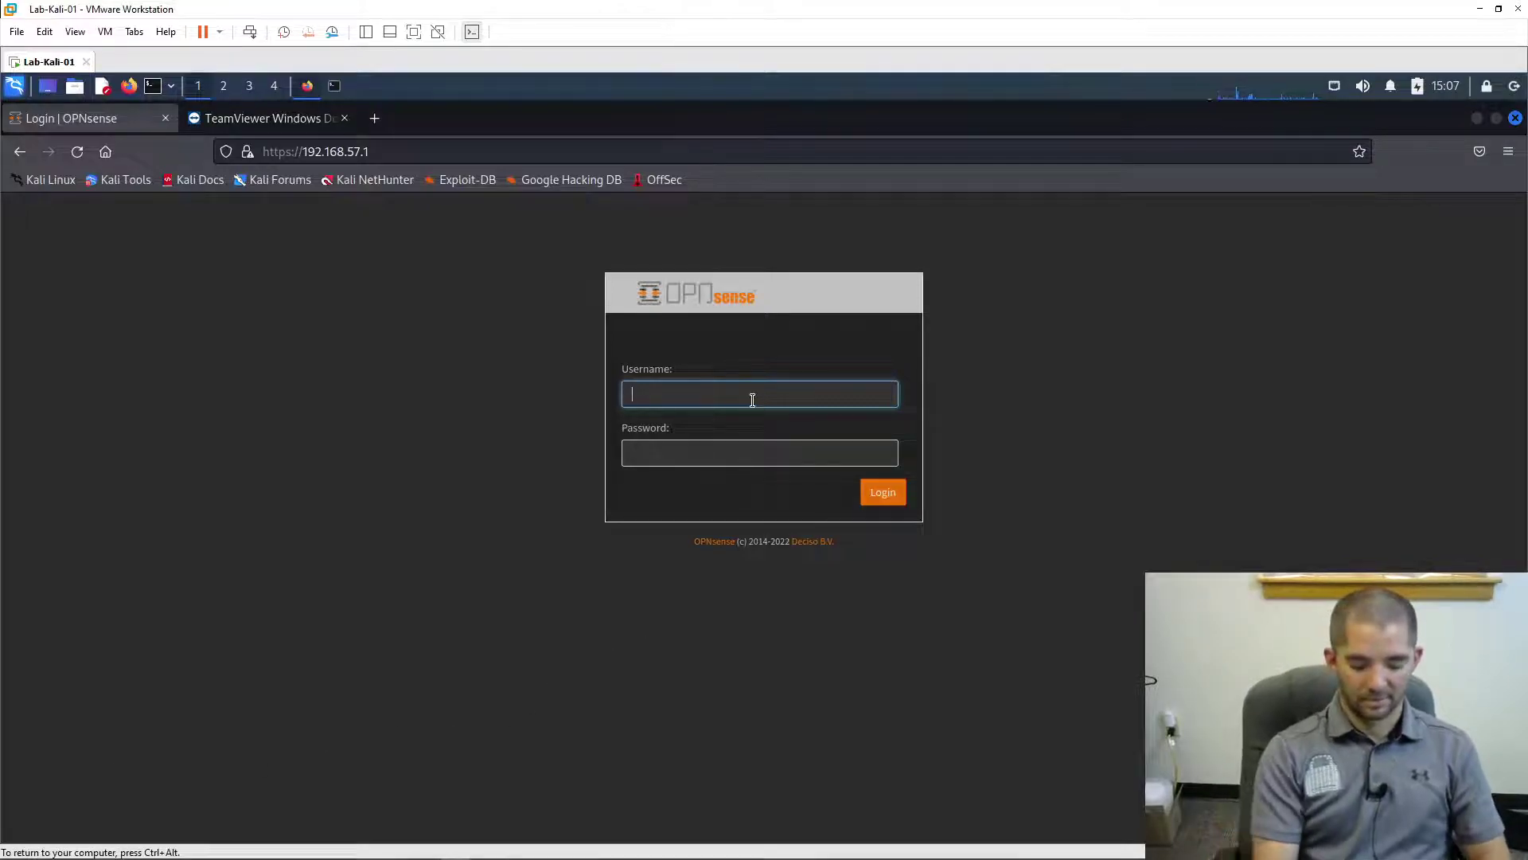
type("root")
key("Tab")
type("*********")
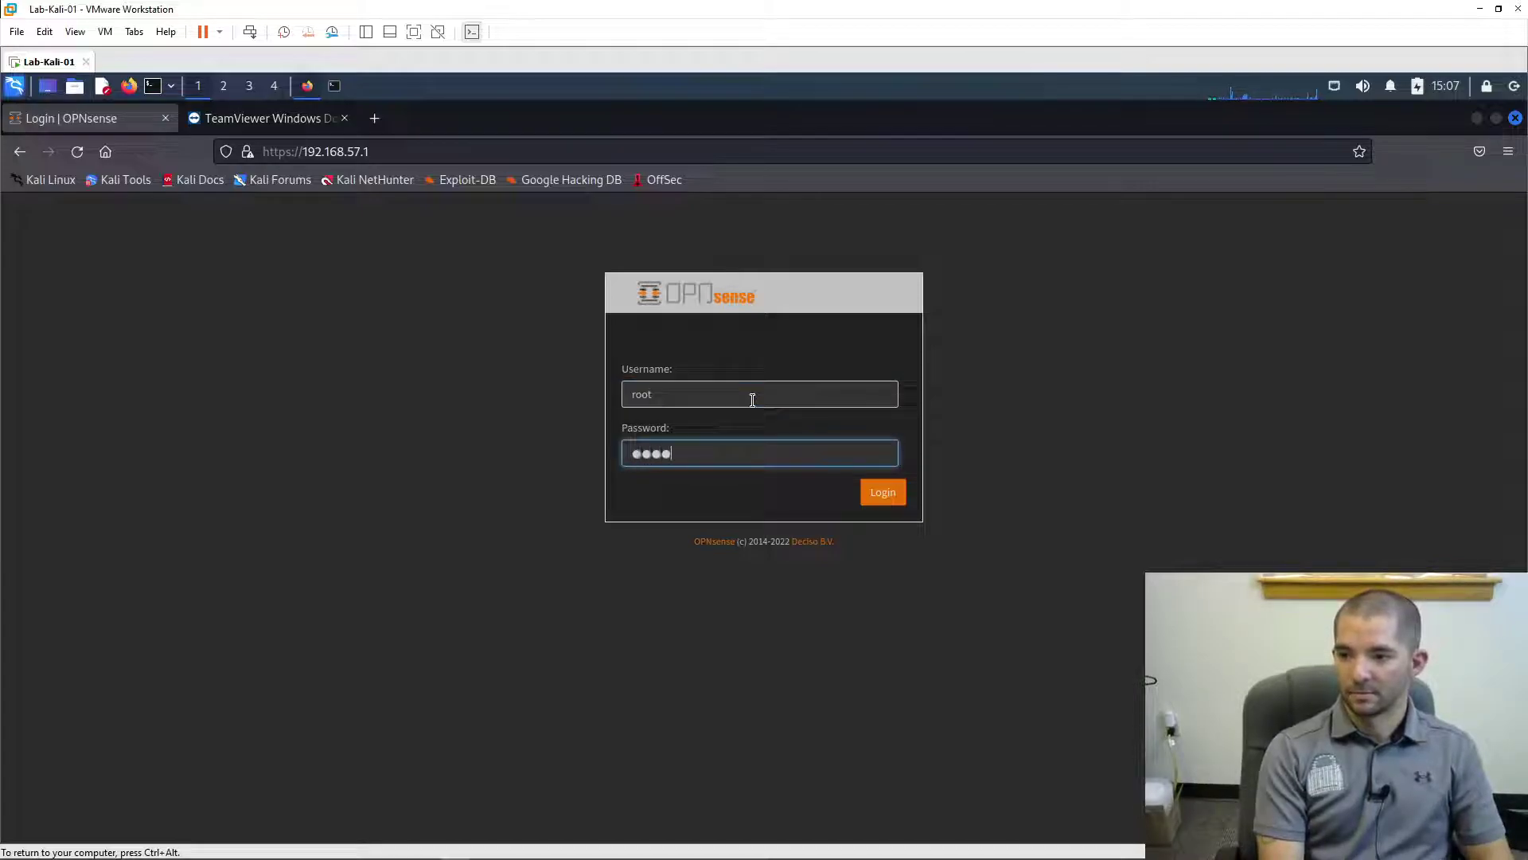
key("Return")
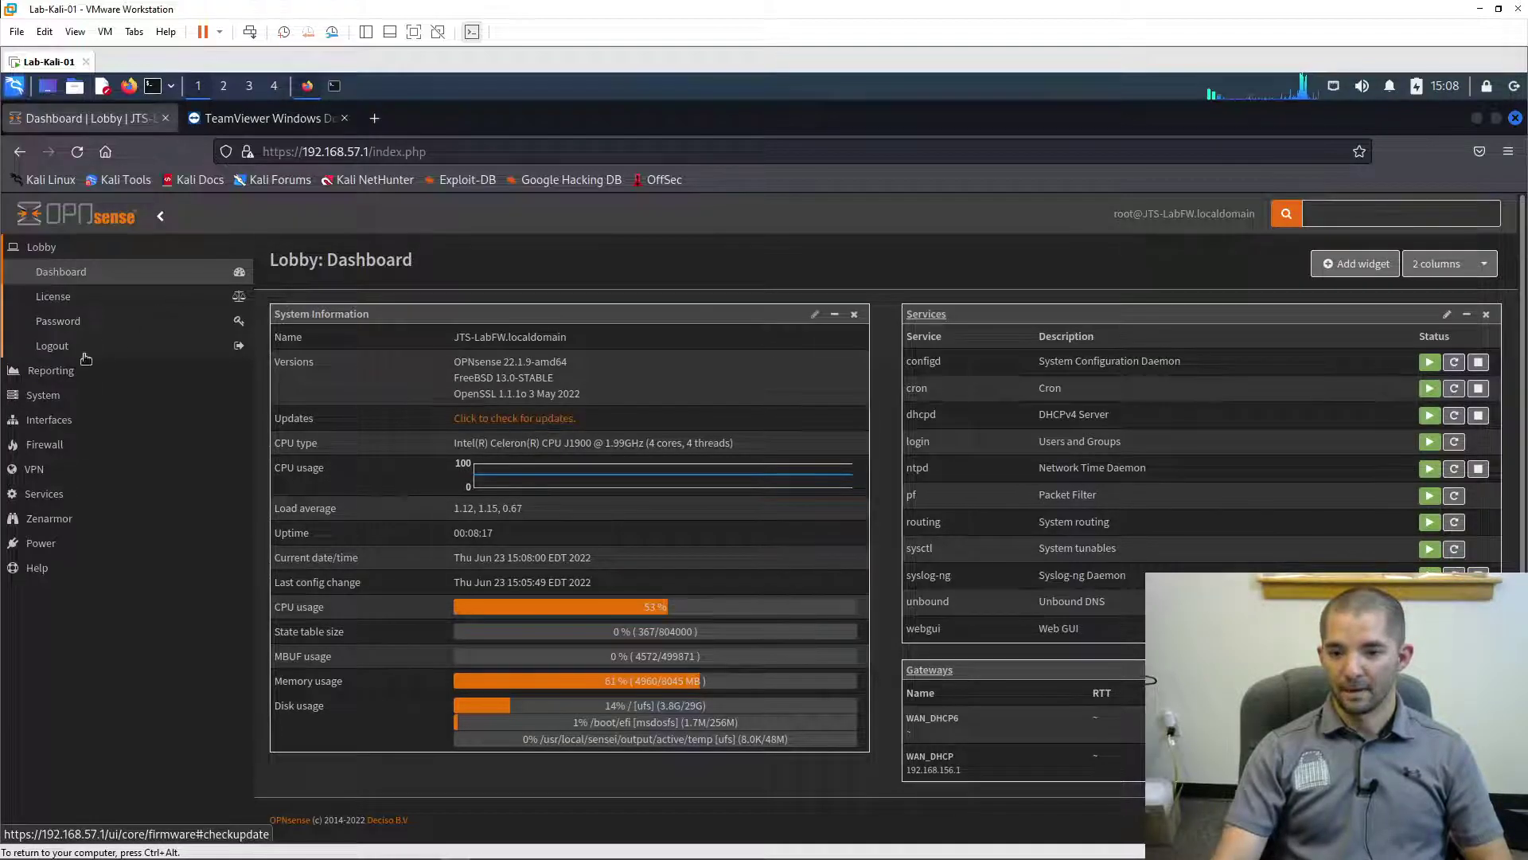
- Go to Services > Monit > Settings
left_click(79, 501)
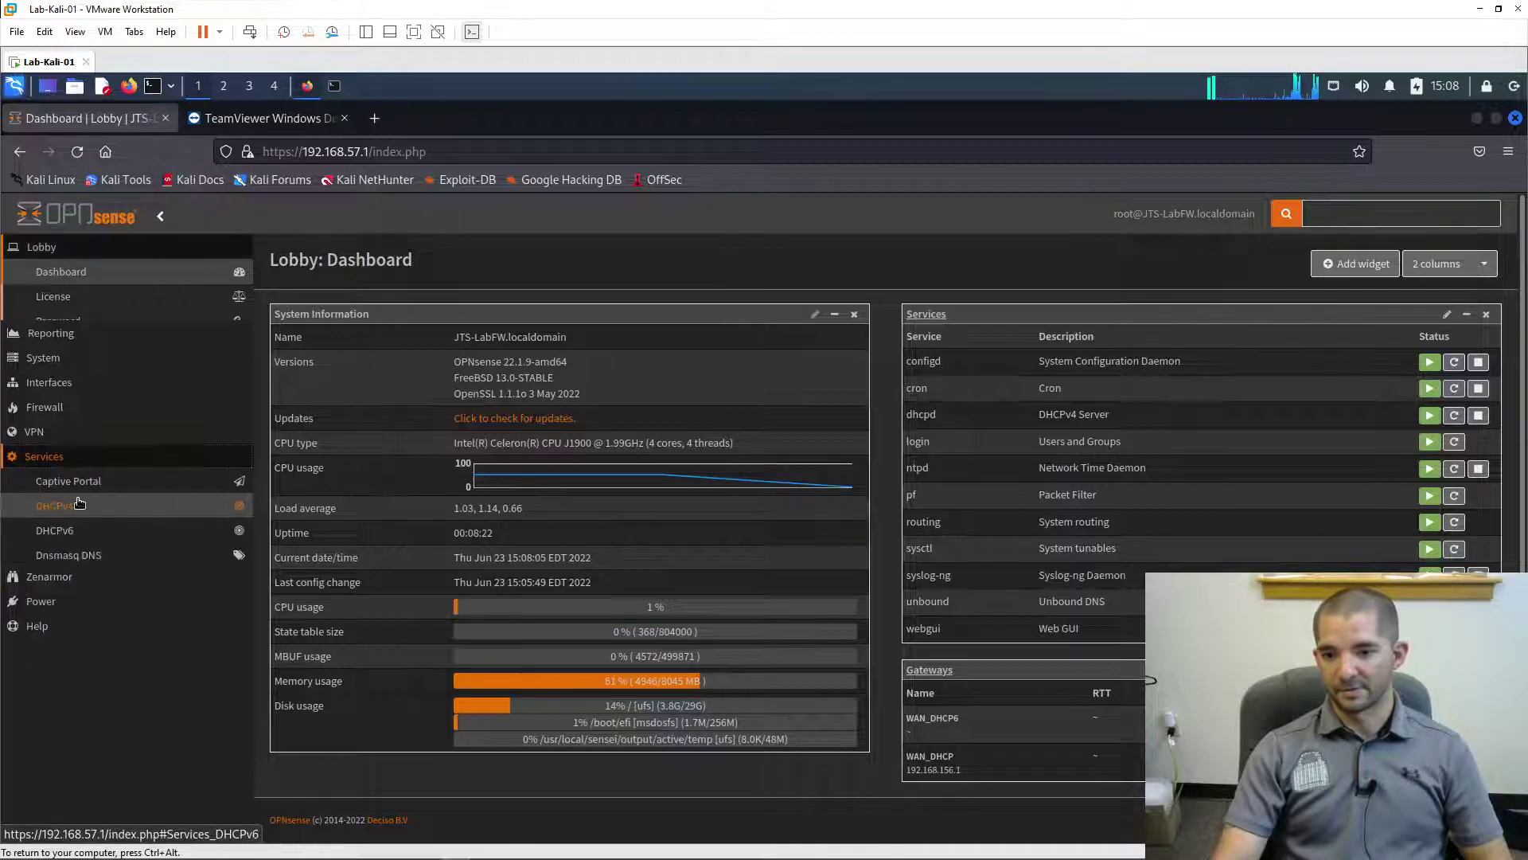
left_click(114, 547)
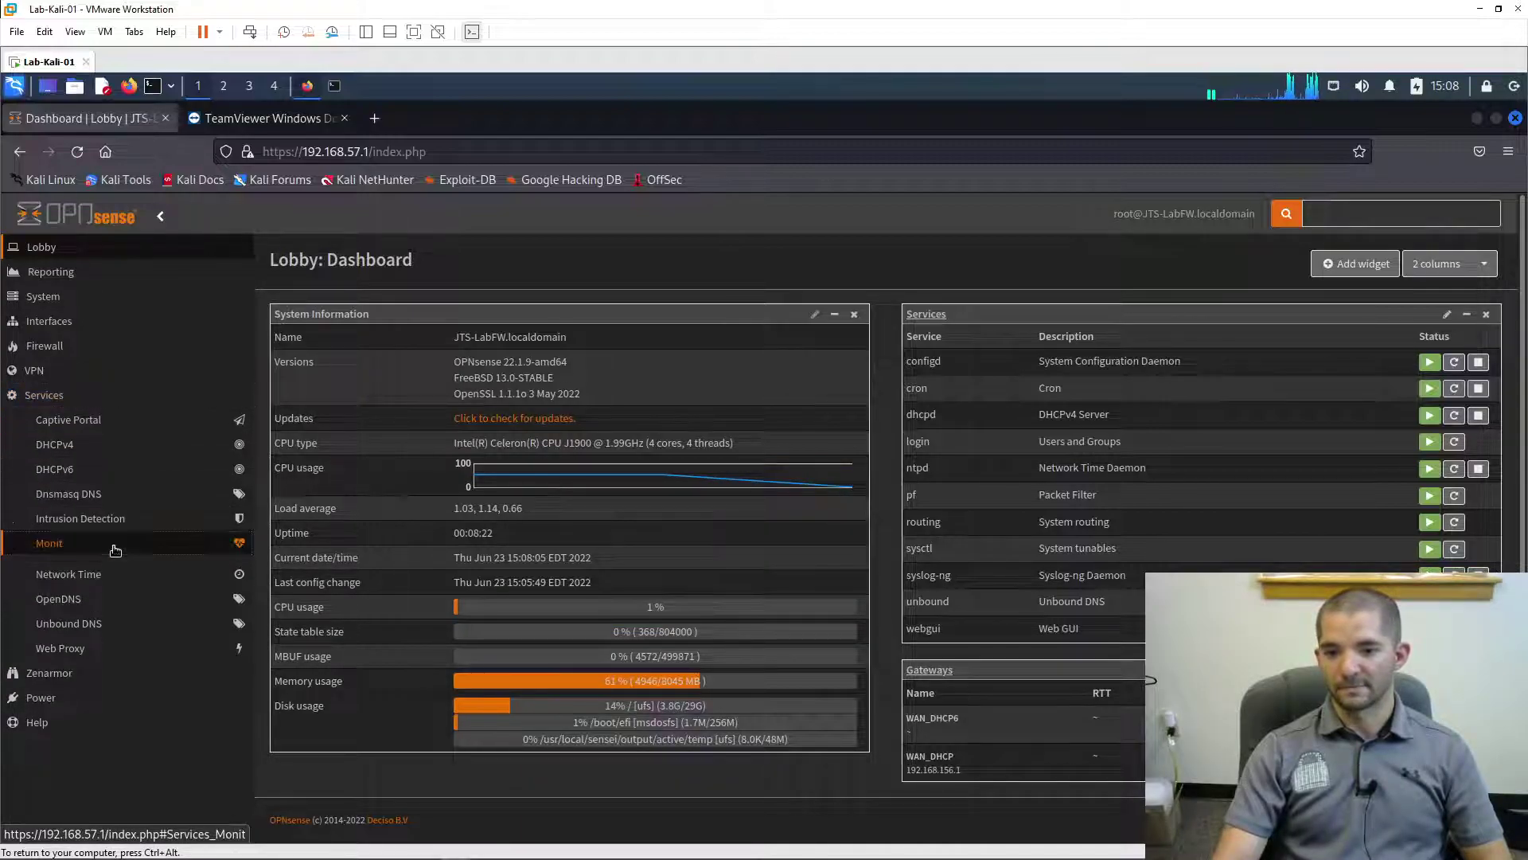
left_click(111, 570)
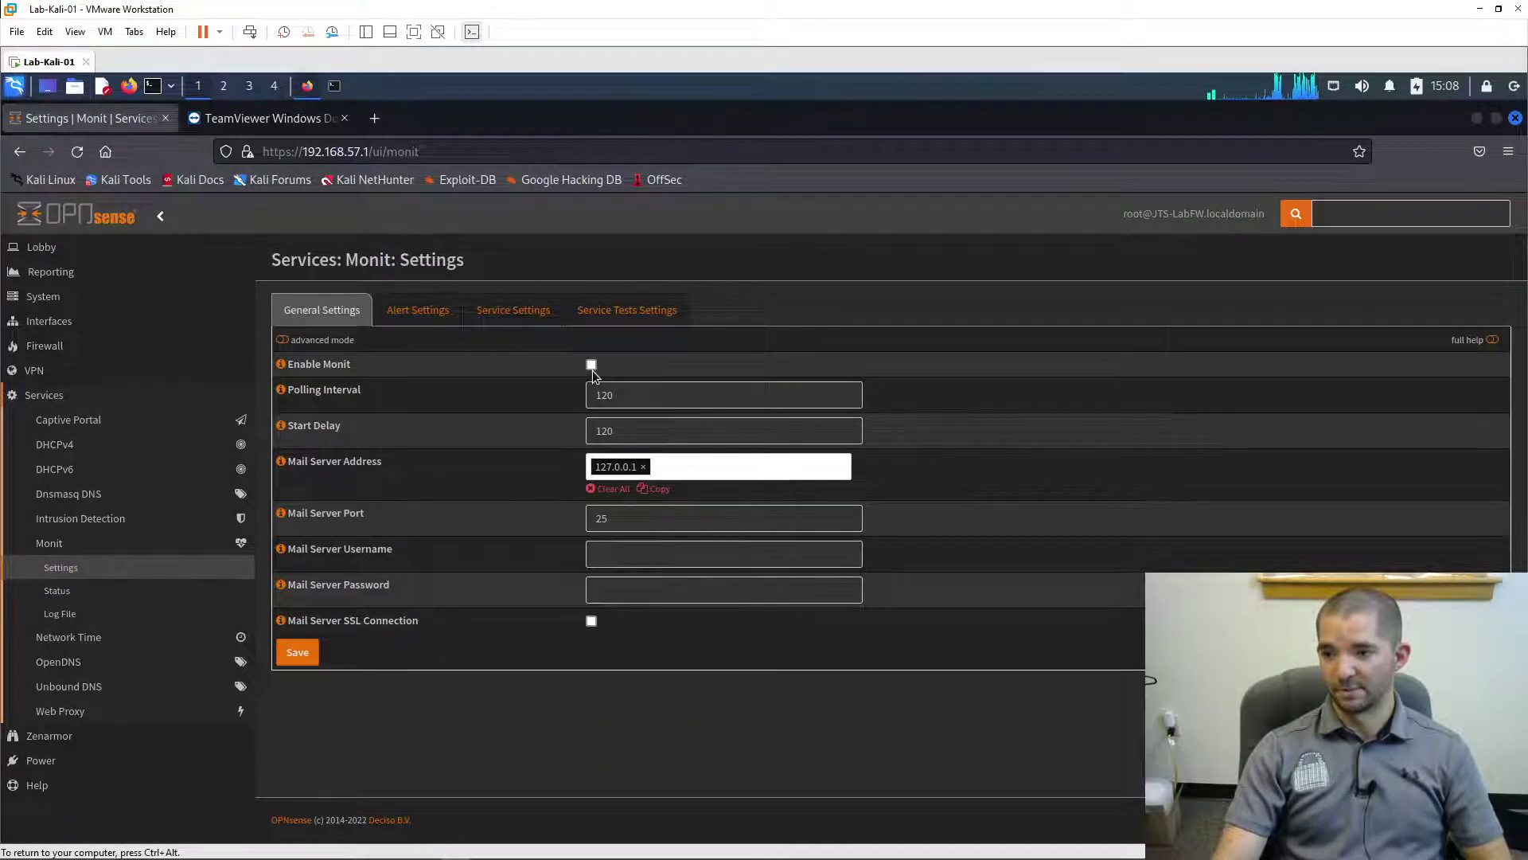
- Enable Monit and set the mail server to smtp.gmail.com on port 587
left_click(592, 364)
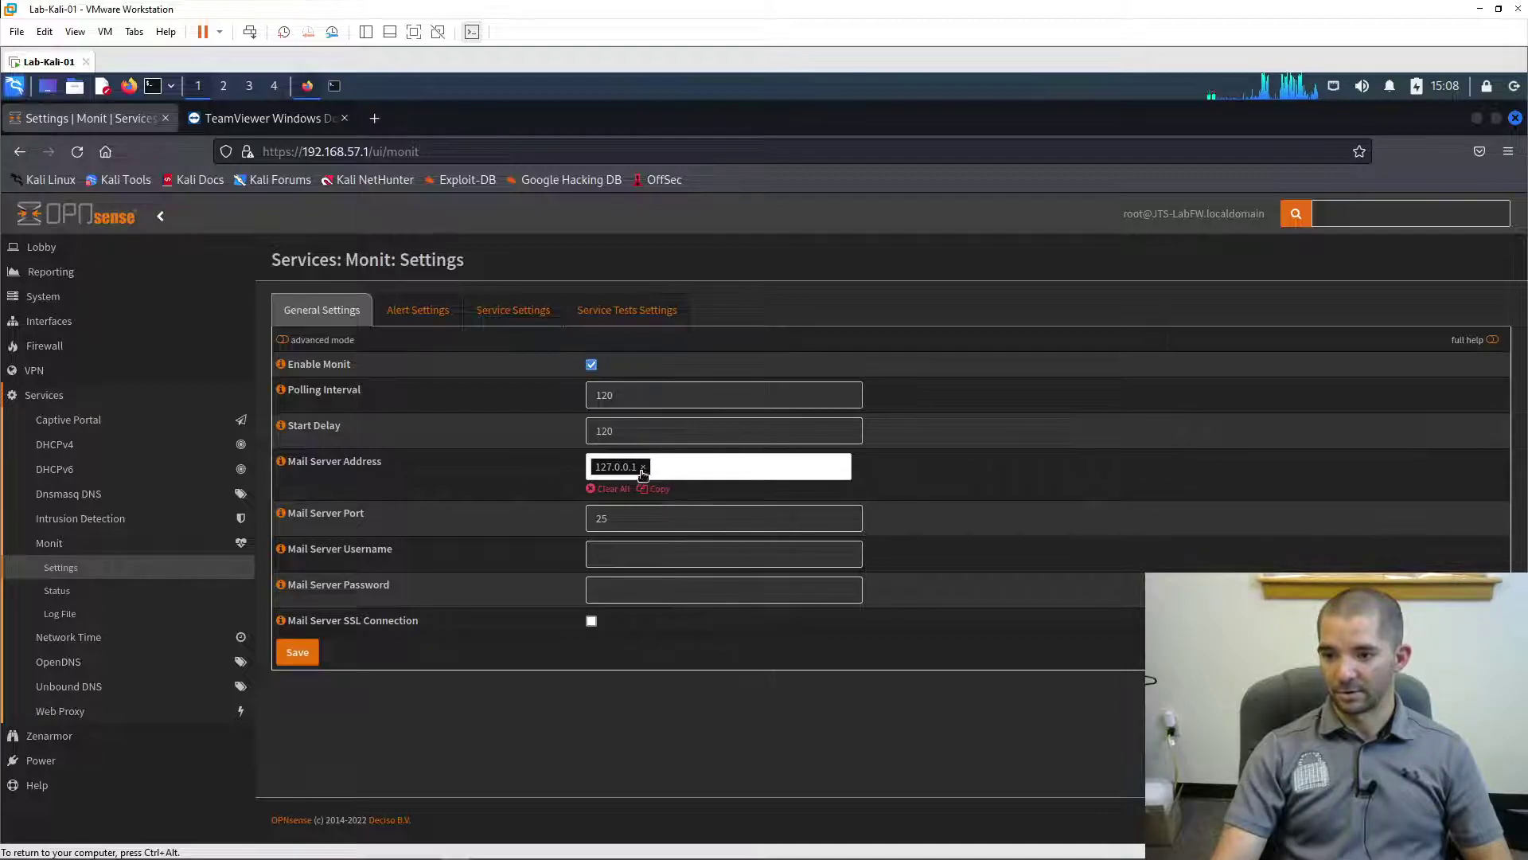
left_click(643, 467)
type("smtp")
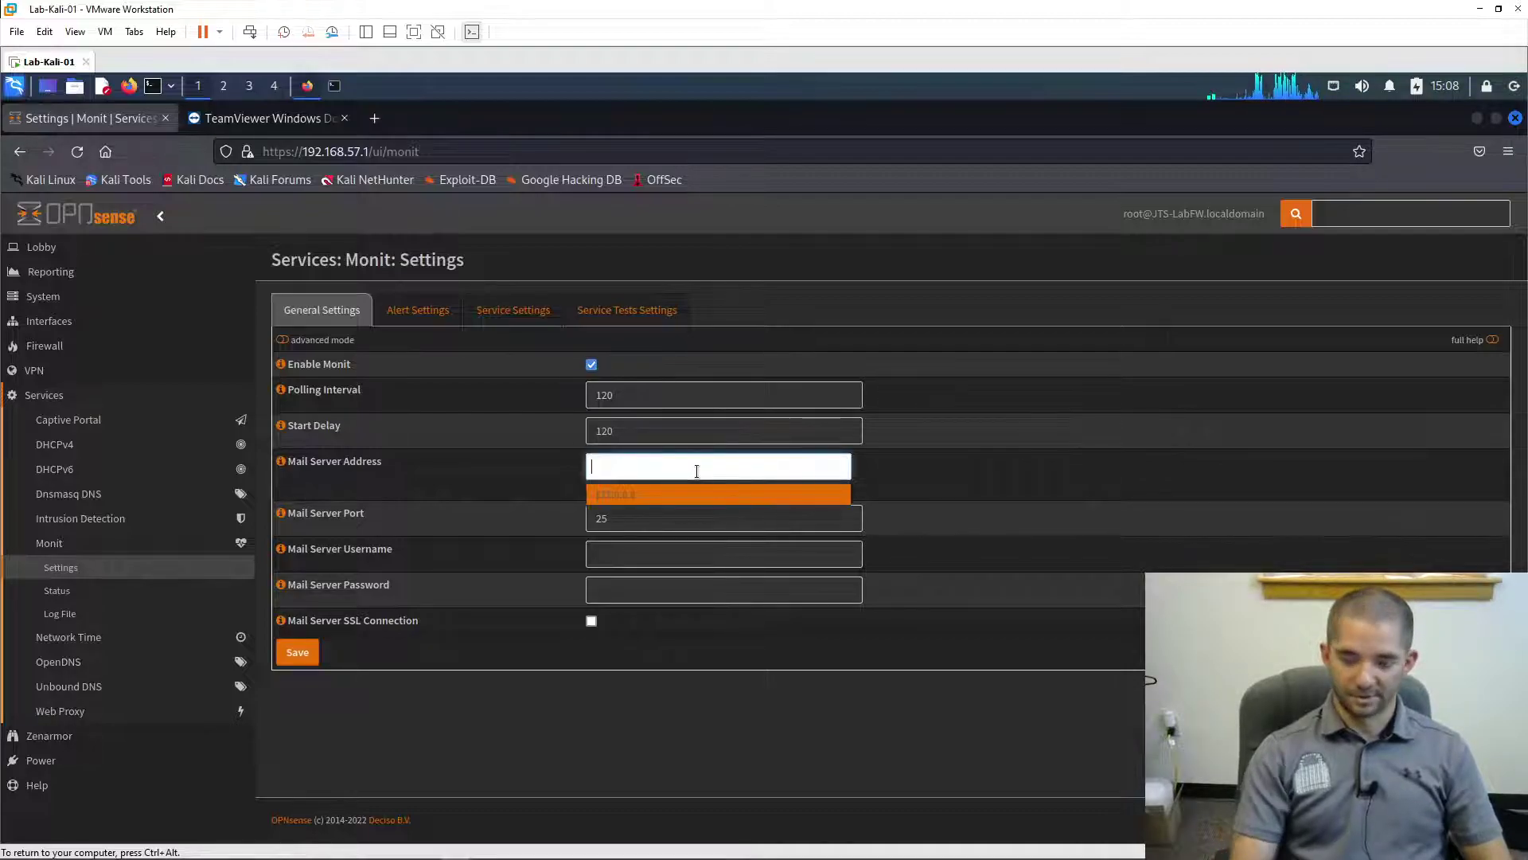
type(".gmail.com")
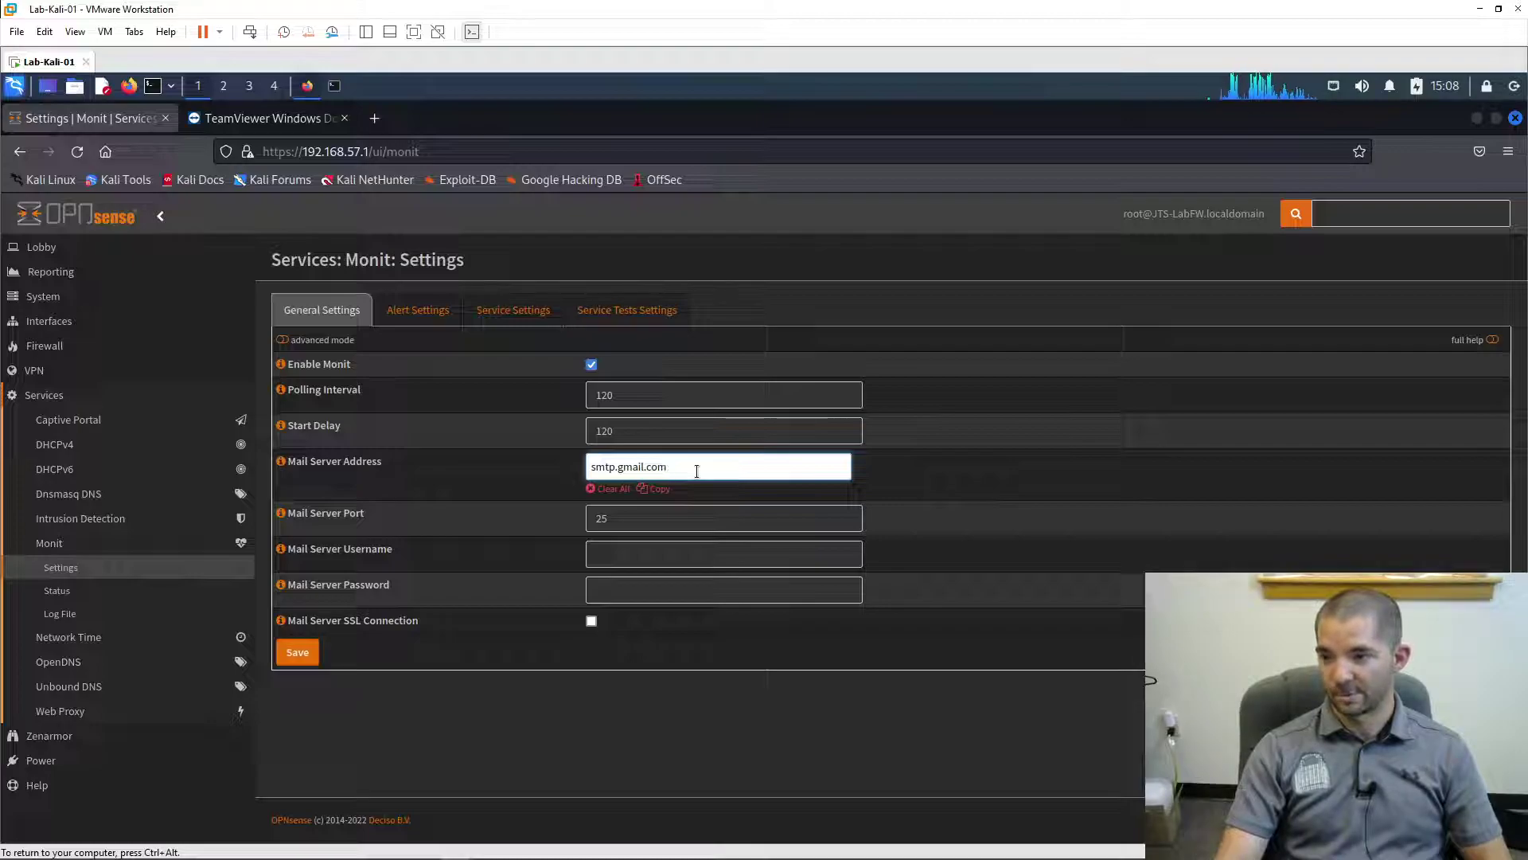
key("Return")
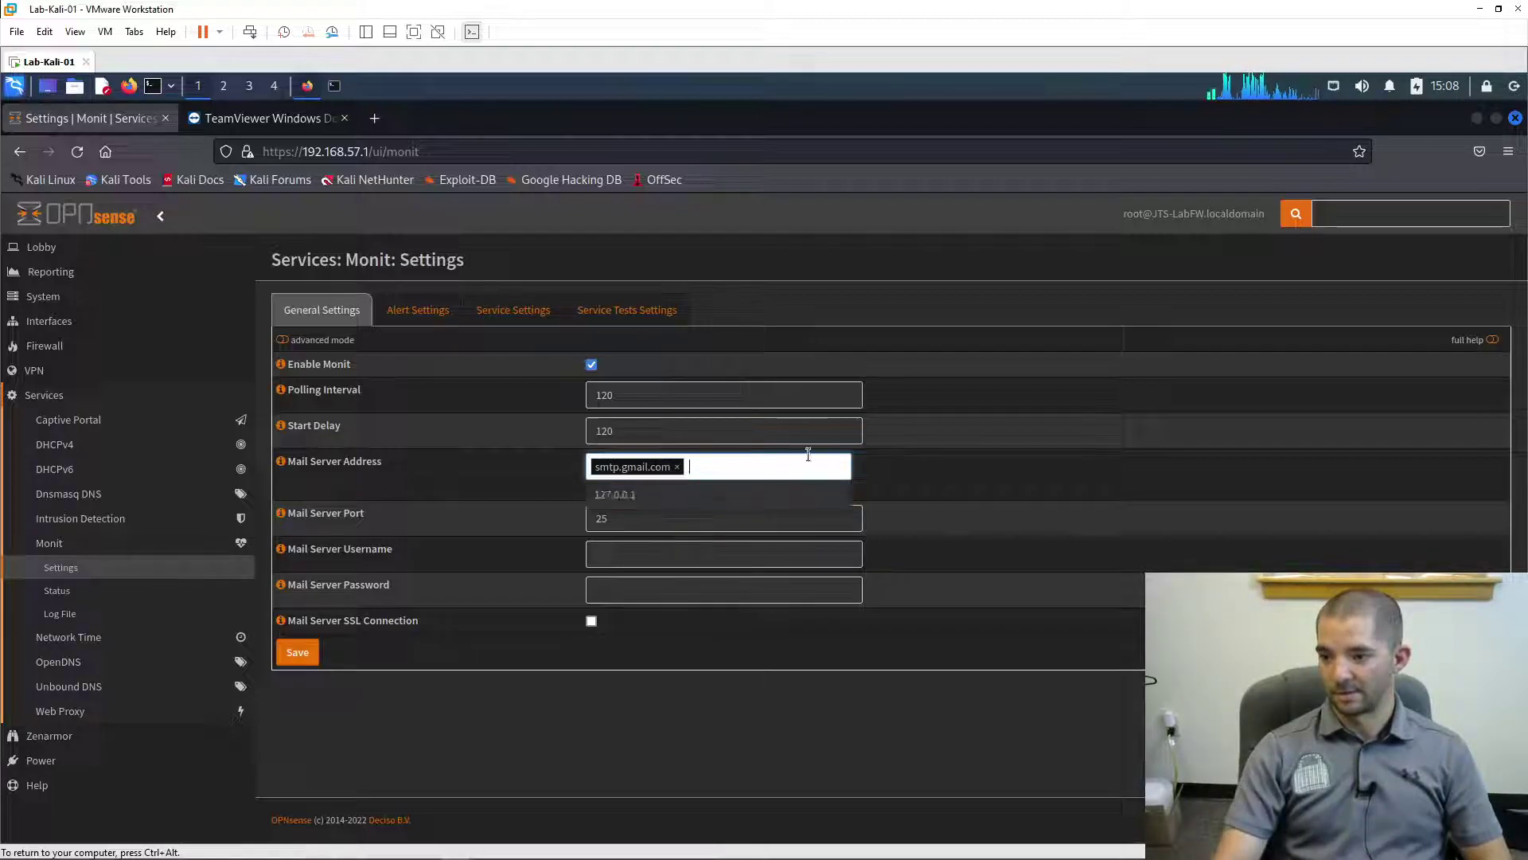
double_click(667, 522)
type("587")
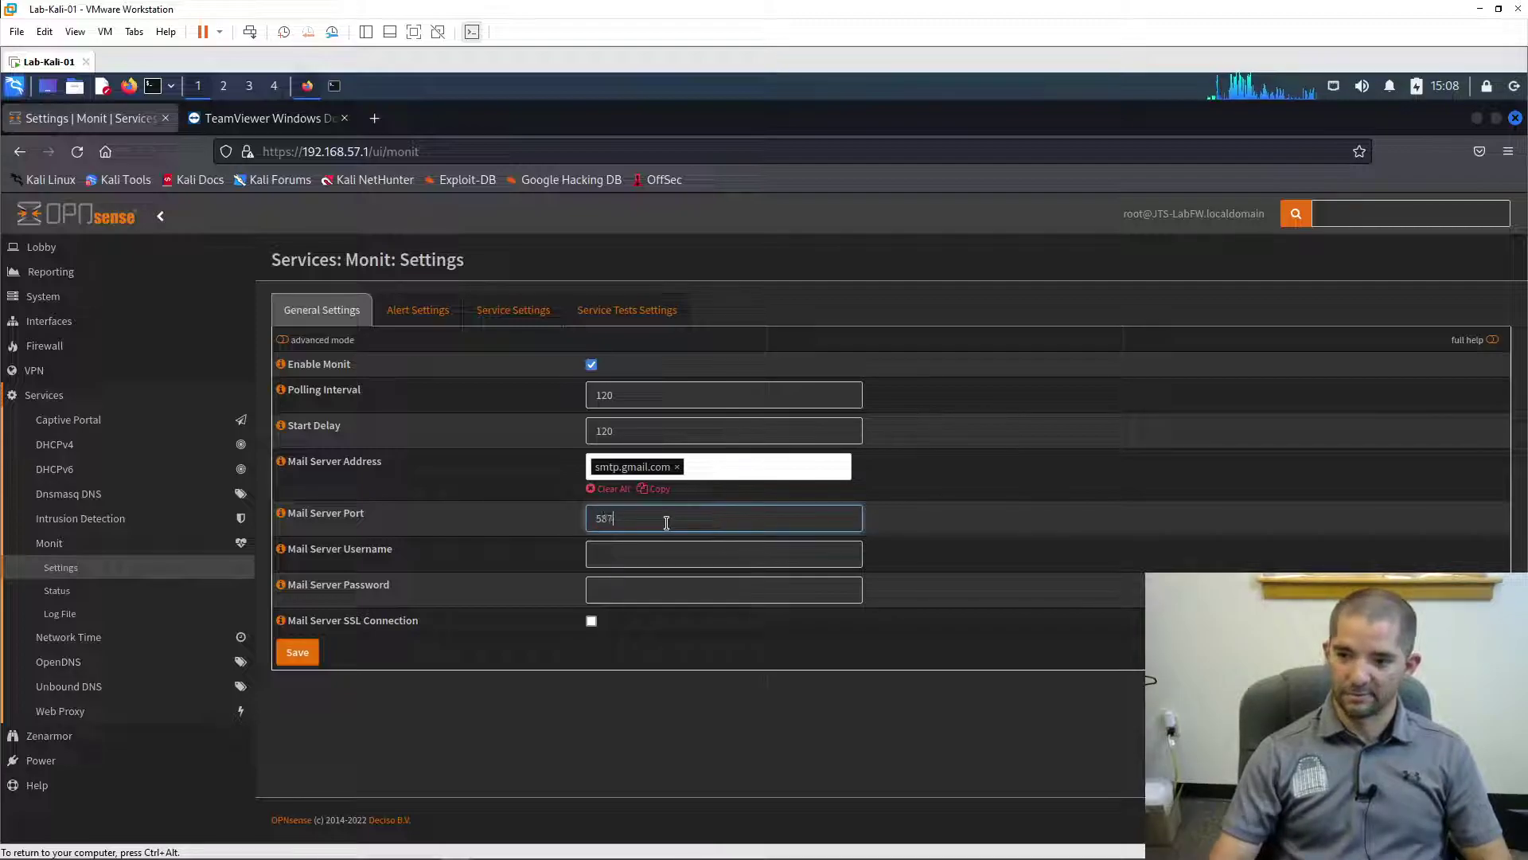
- Fill in the mail account username and password, turn on SSL, and save
left_click(646, 548)
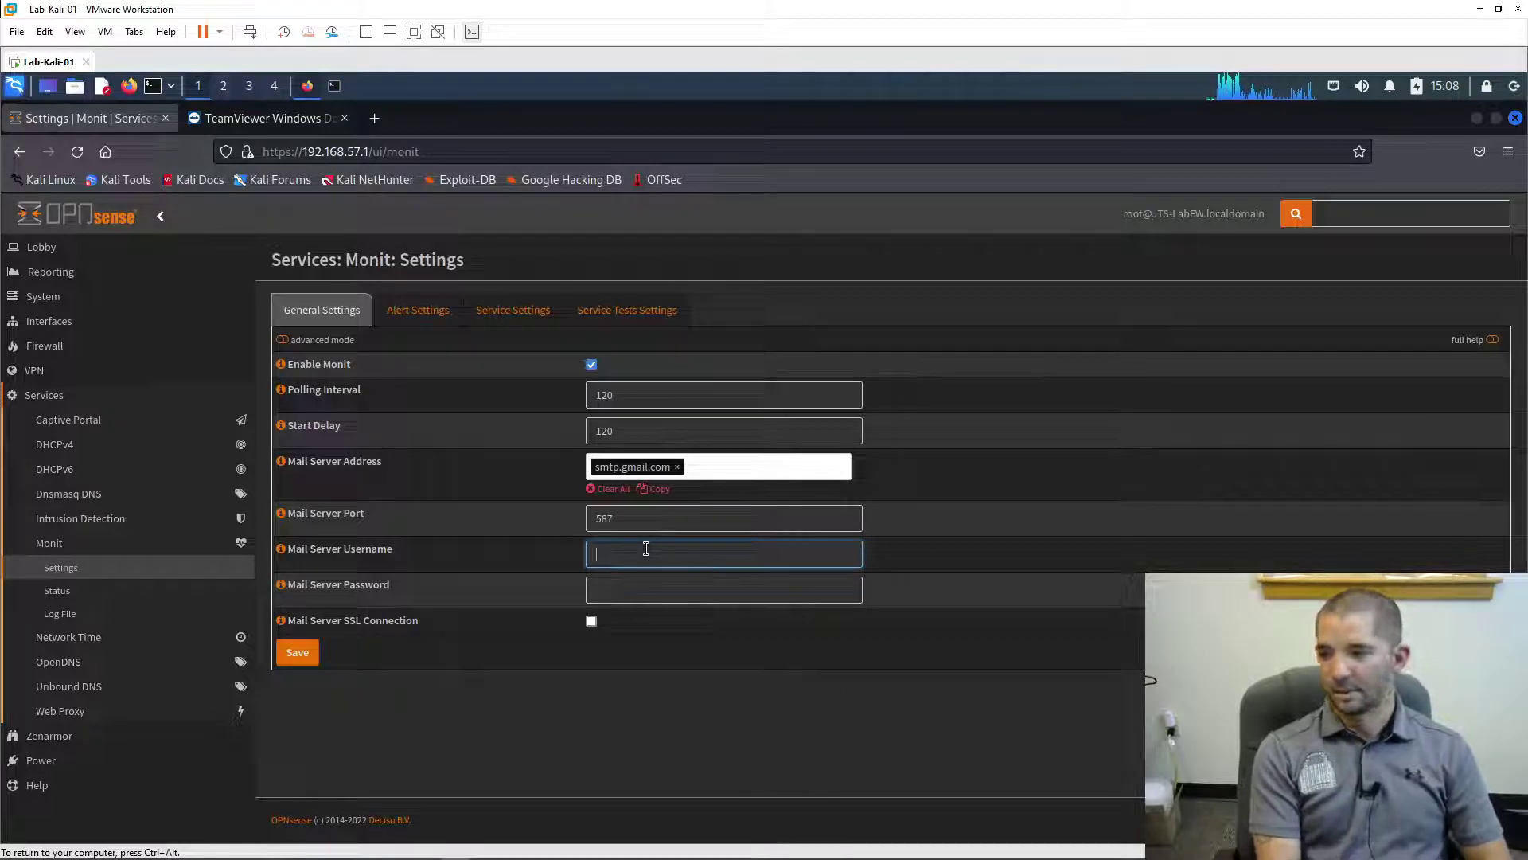
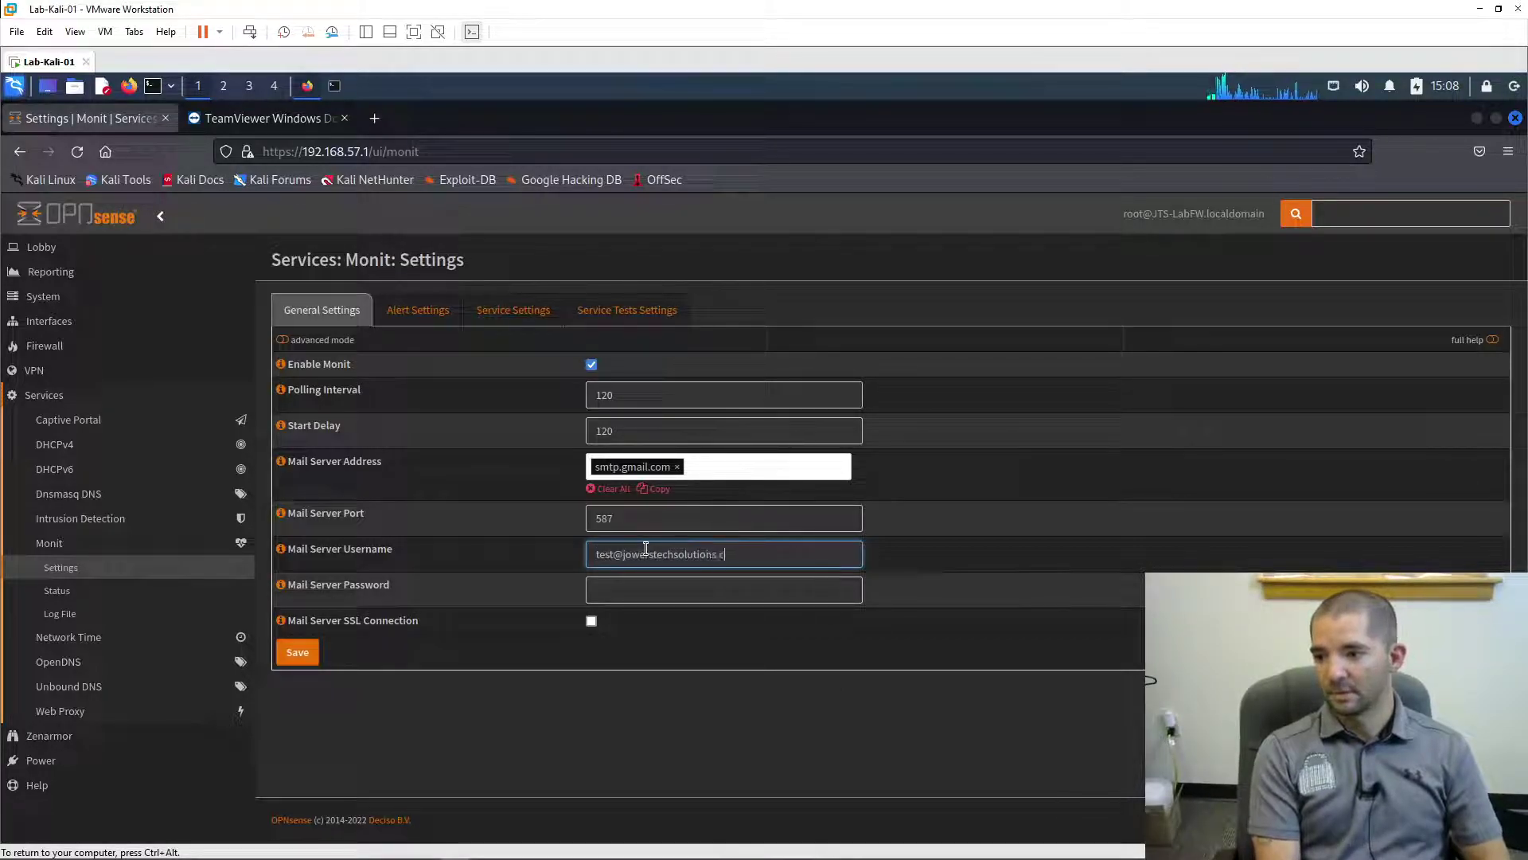
left_click(641, 589)
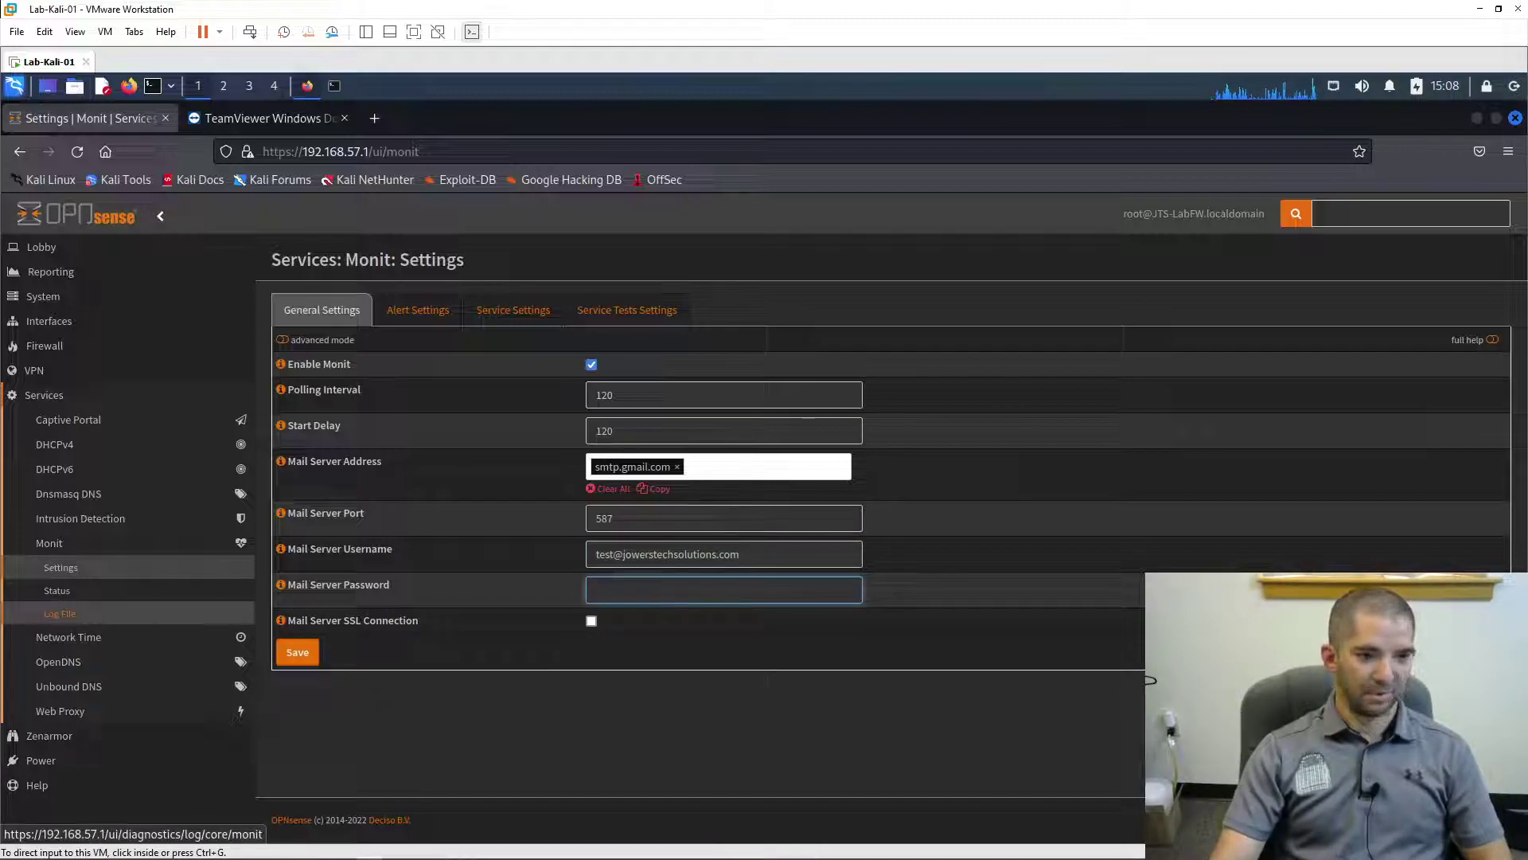
left_click(677, 592)
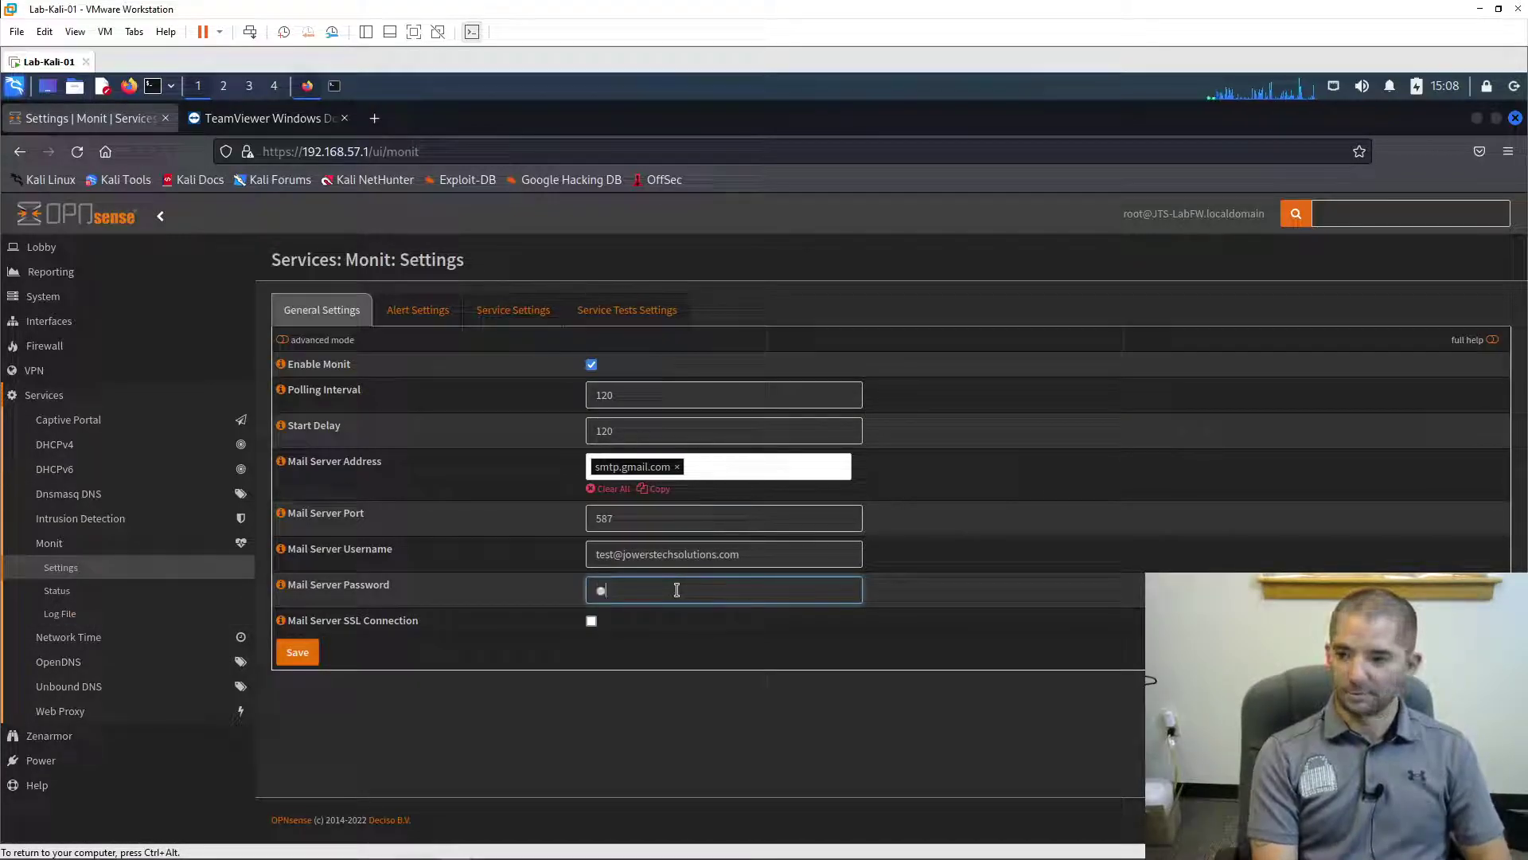
type("*****")
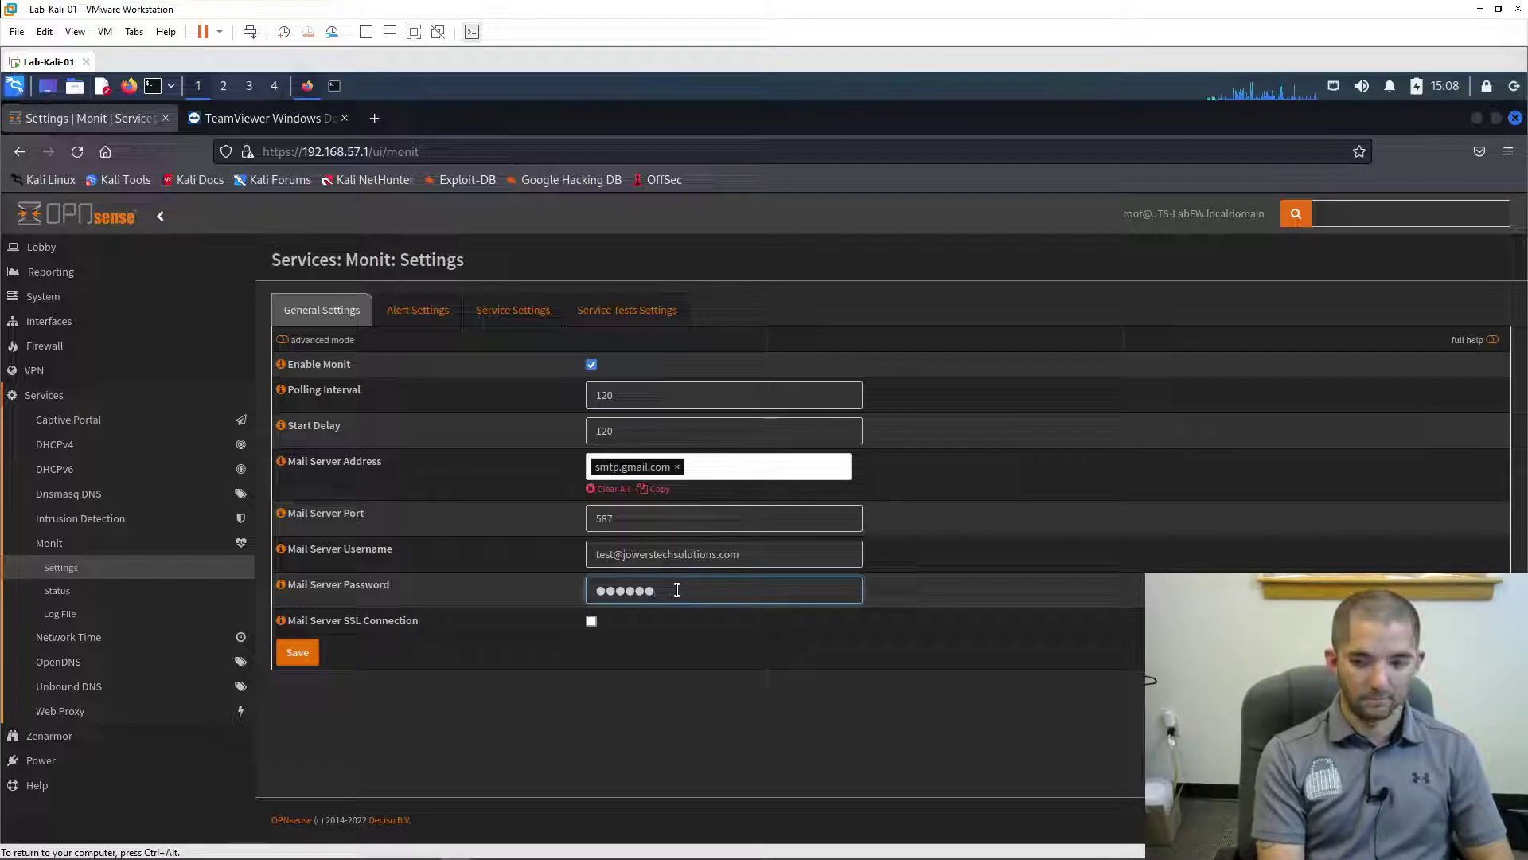
type("**")
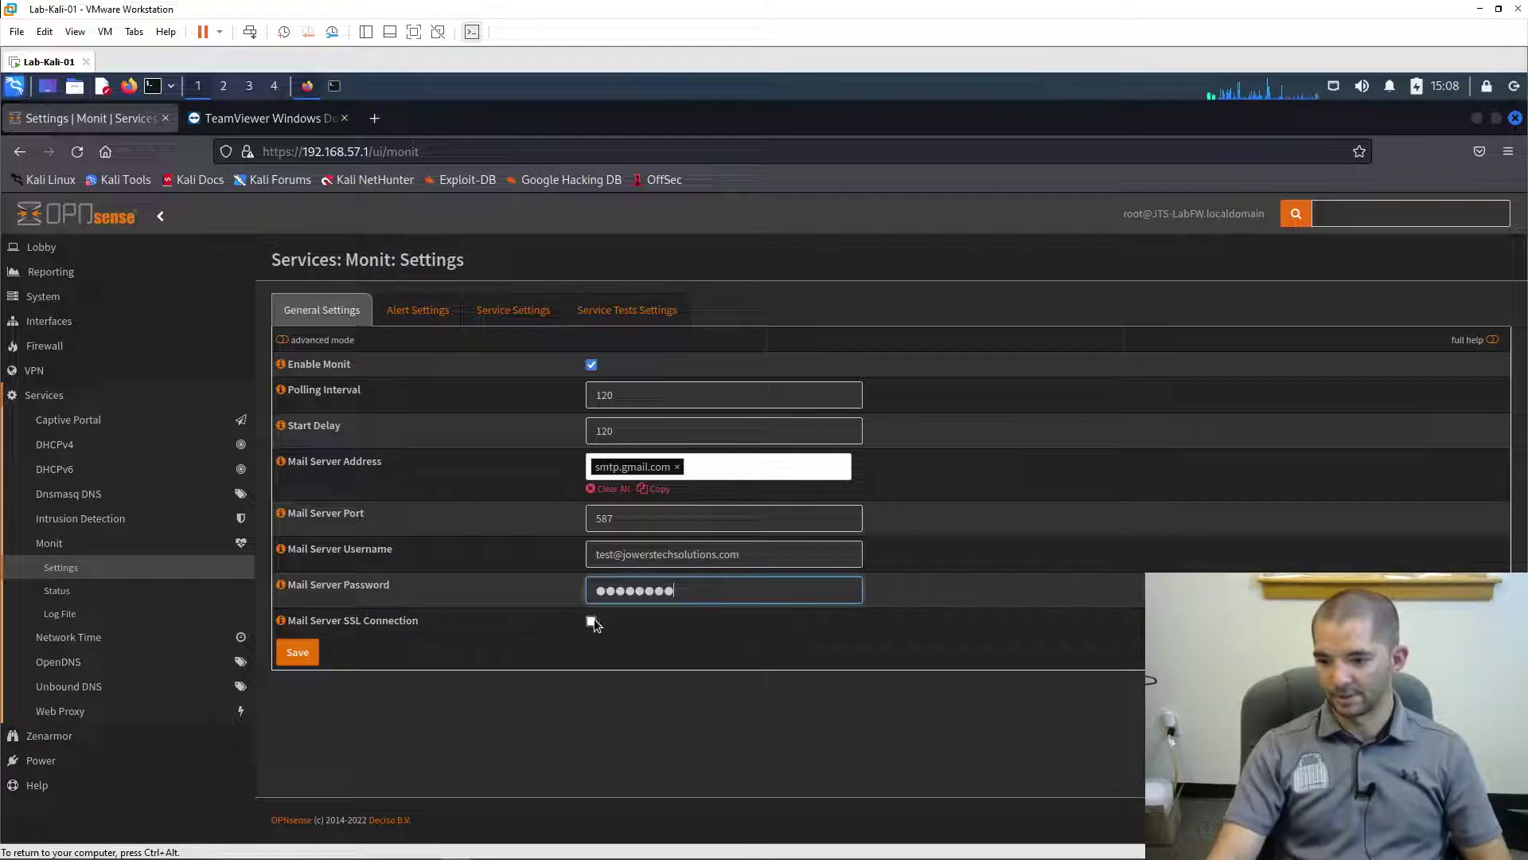
left_click(592, 624)
left_click(303, 655)
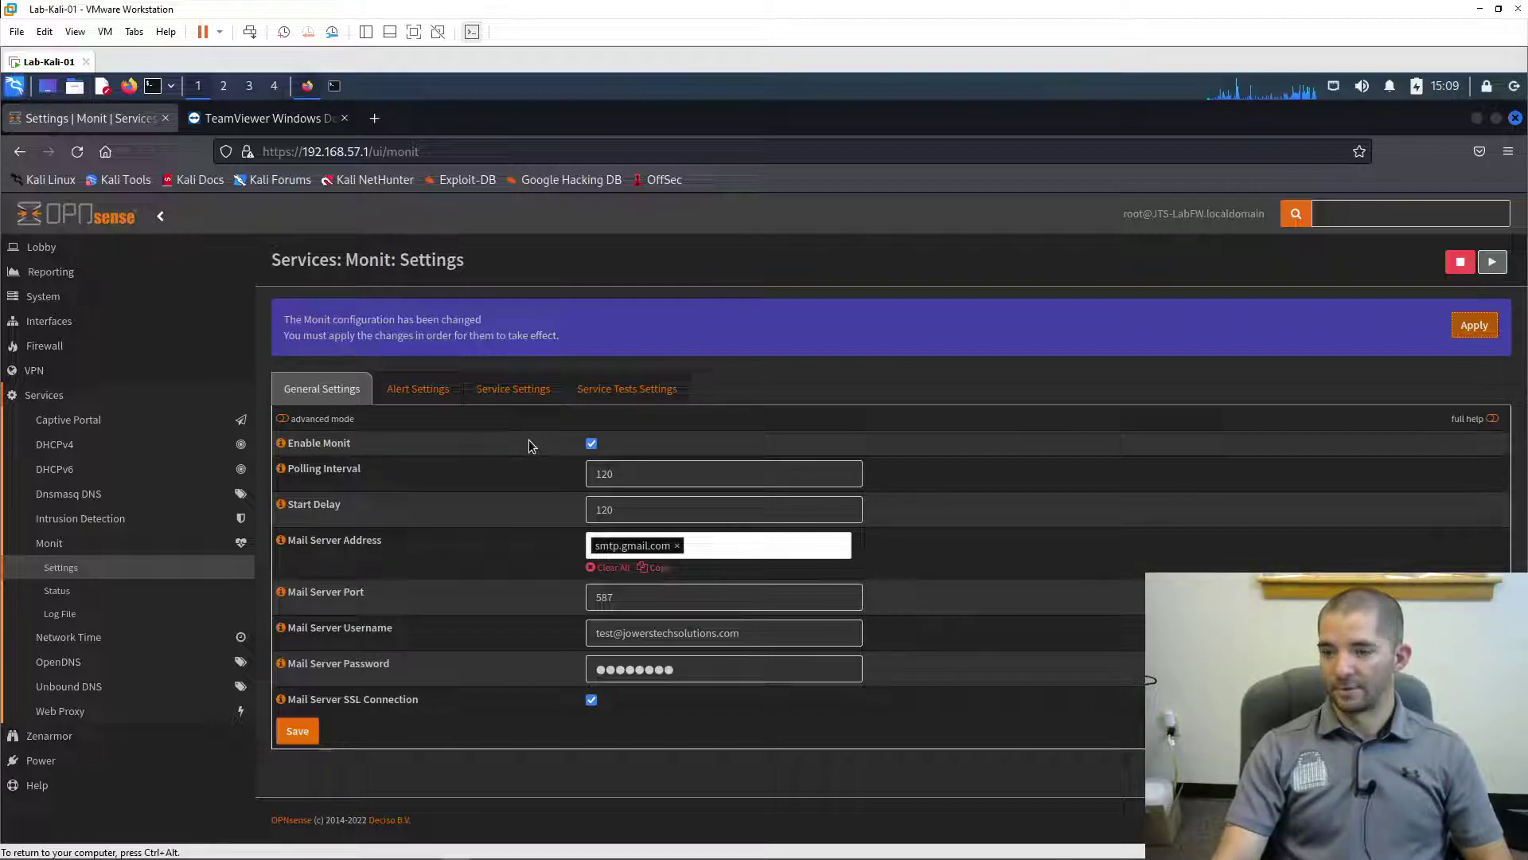
- Add a new enabled Monit alert with the test mail account as the recipient
left_click(432, 395)
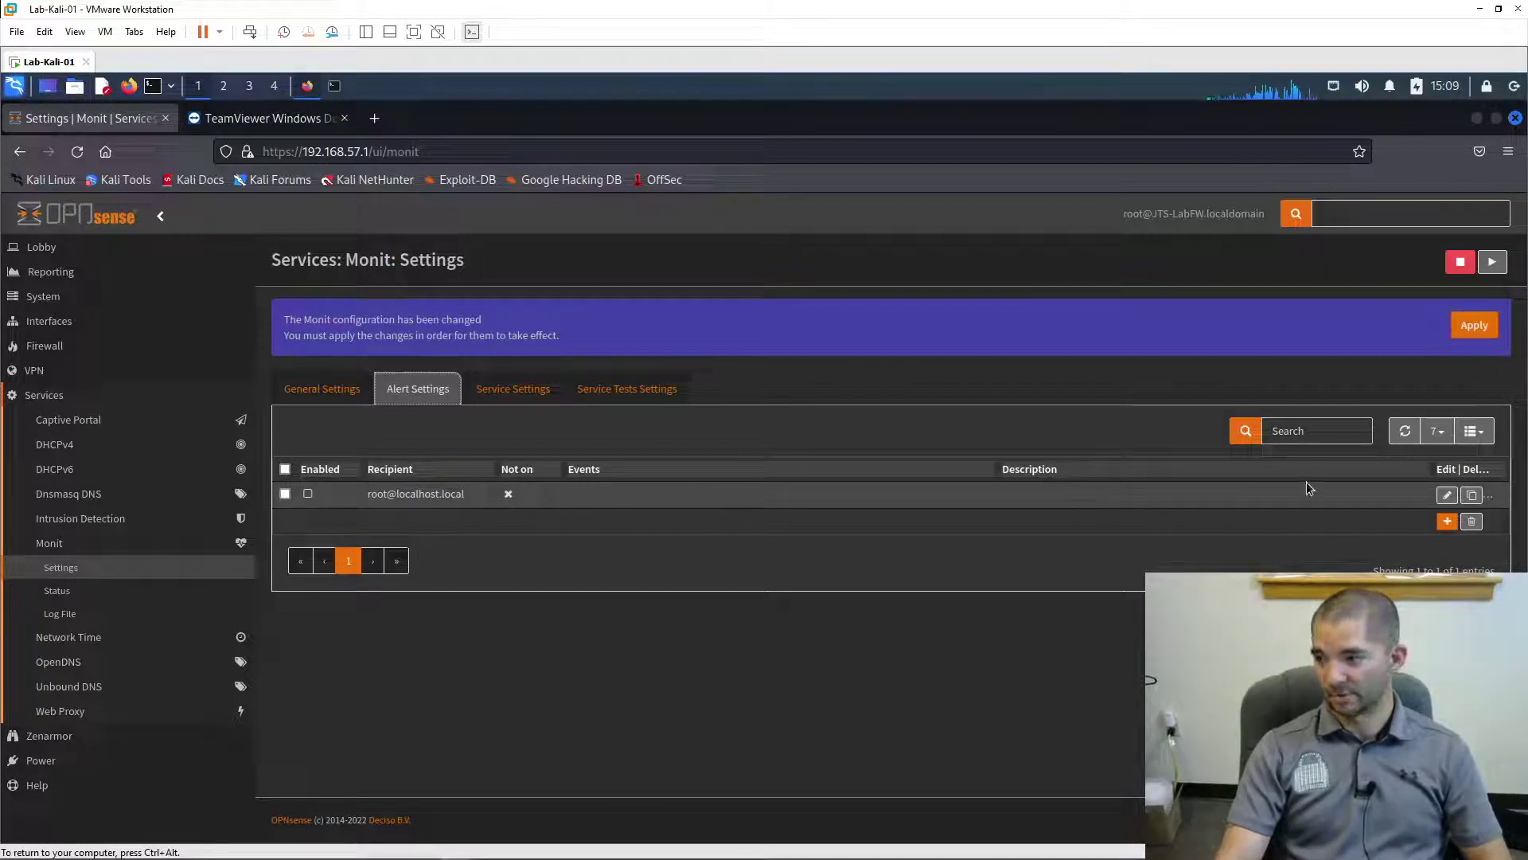
left_click(1448, 523)
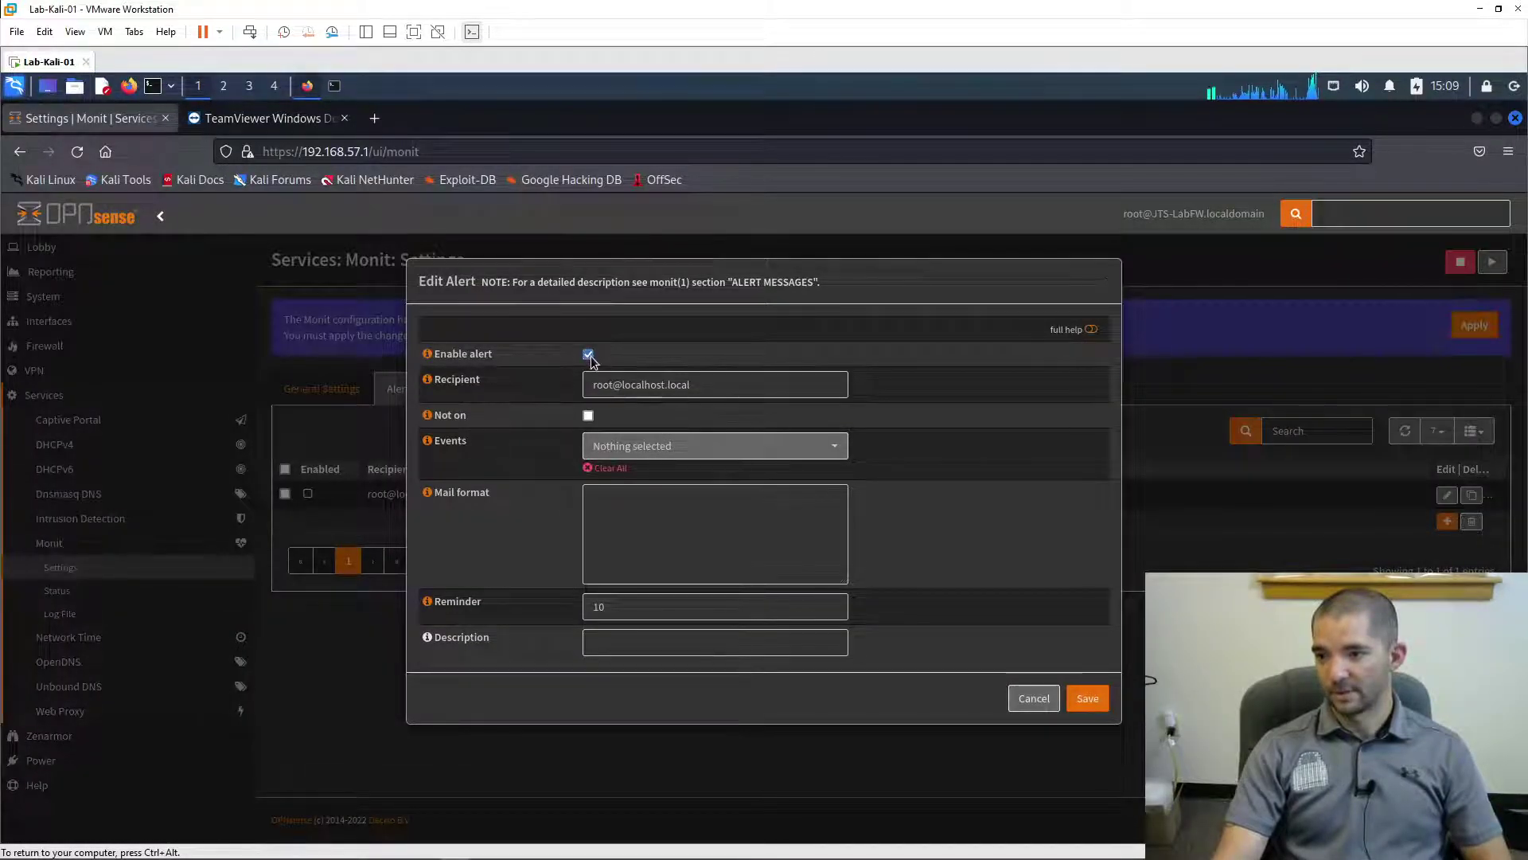
left_click(590, 353)
left_click_drag(708, 386, 575, 385)
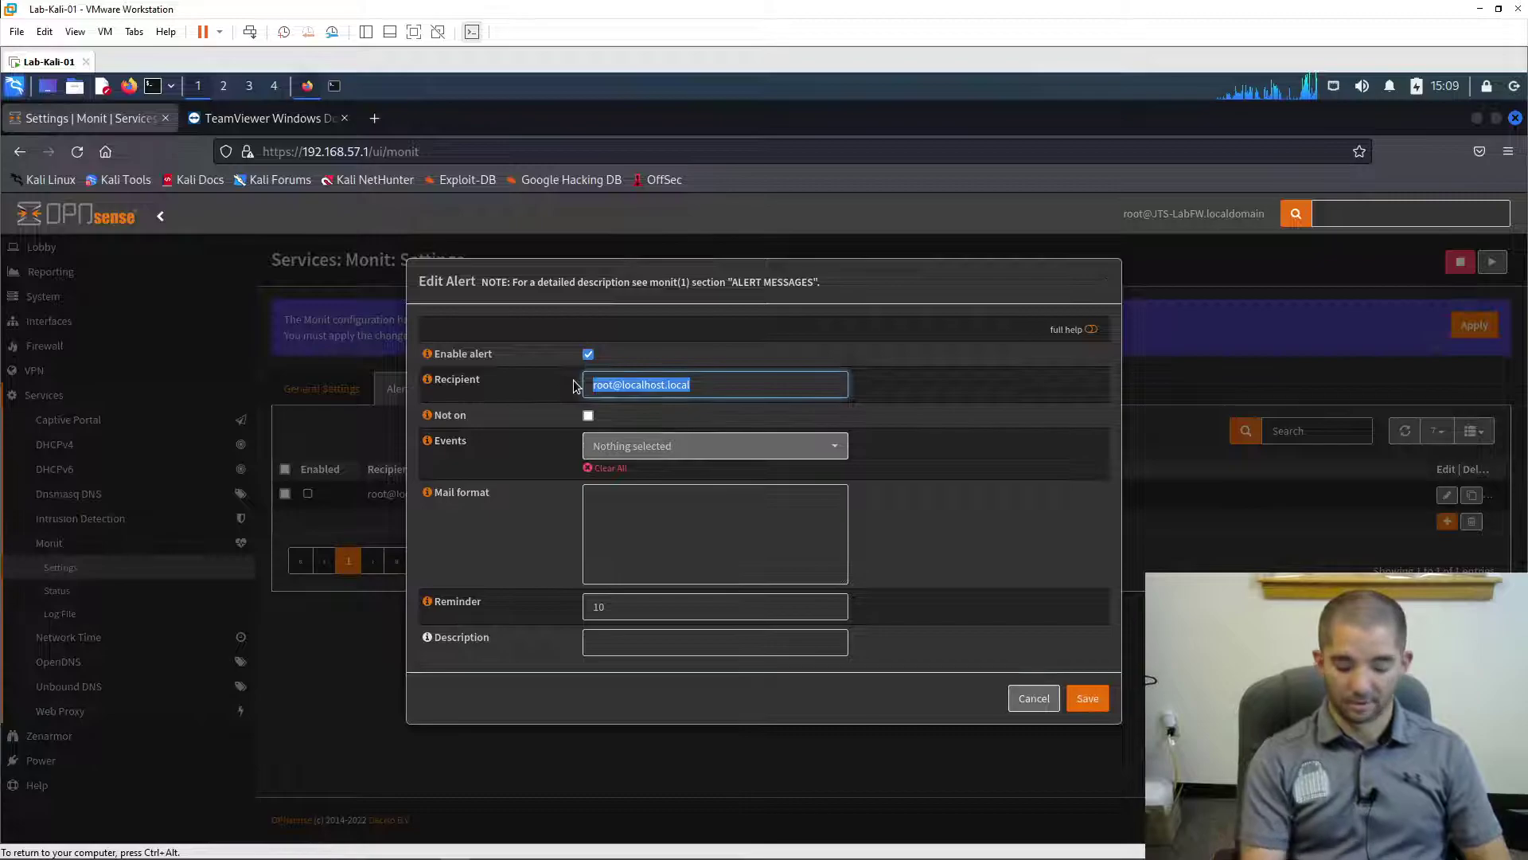
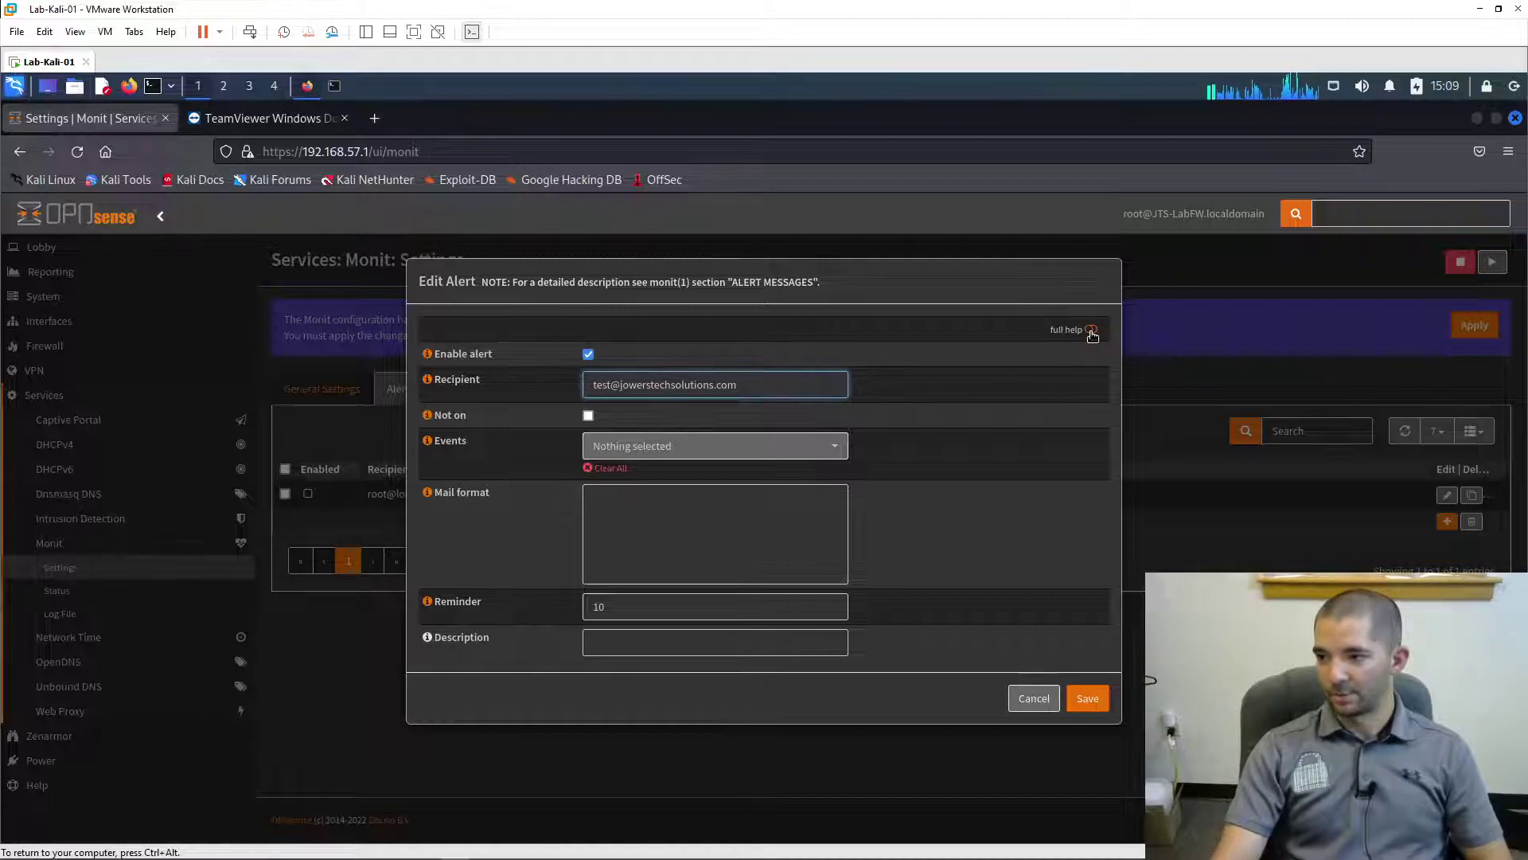
- Paste the help example 'Subject: $SERVICE on $HOST failed' into the alert's Mail format
left_click(1089, 329)
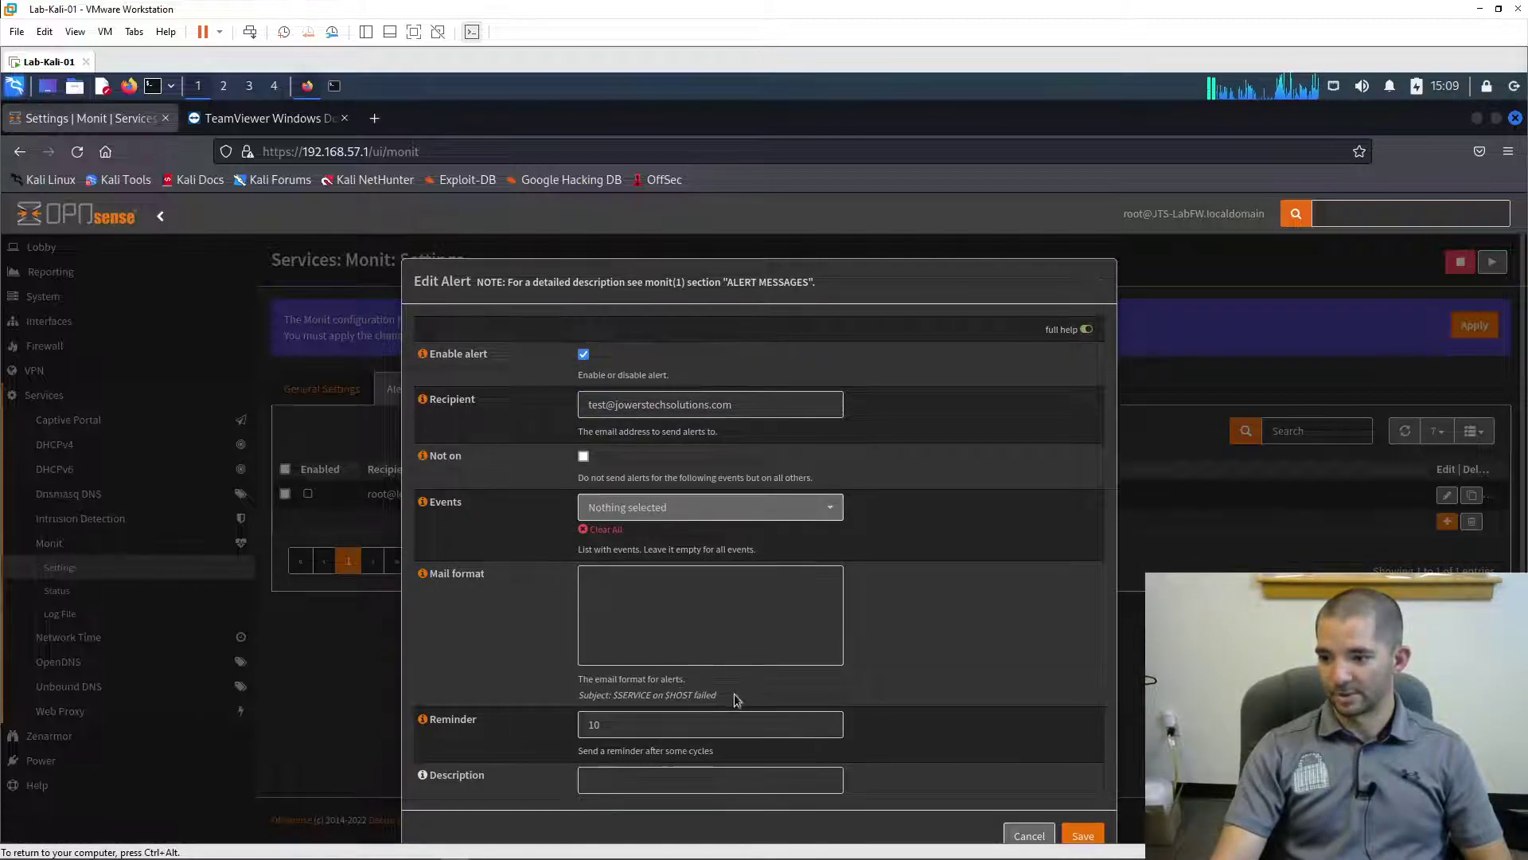
left_click_drag(717, 696, 556, 701)
left_click(582, 706)
left_click(725, 696)
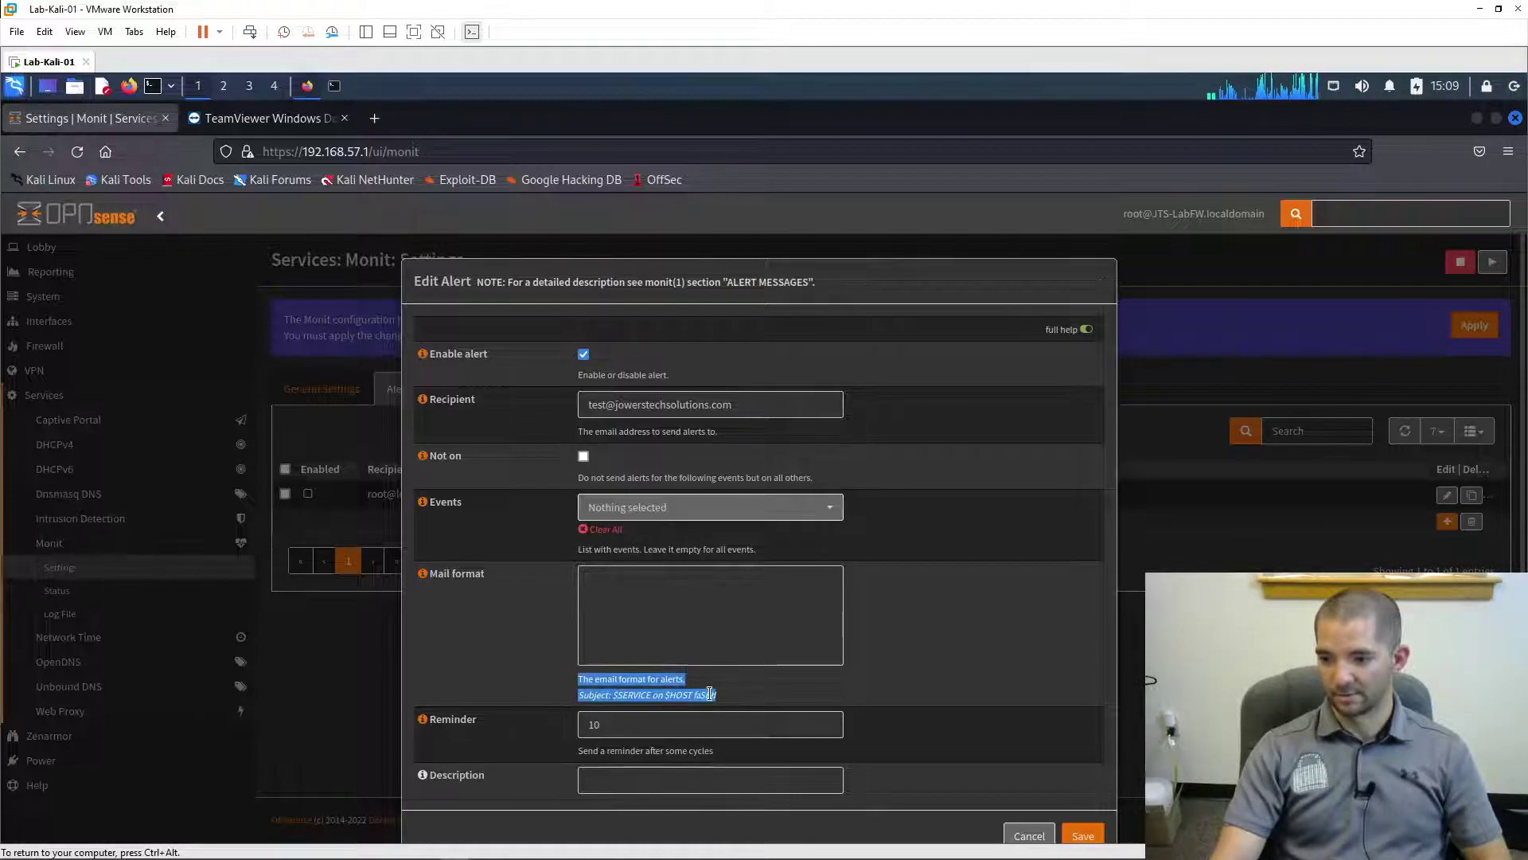
left_click_drag(728, 698, 576, 700)
key("ctrl+c")
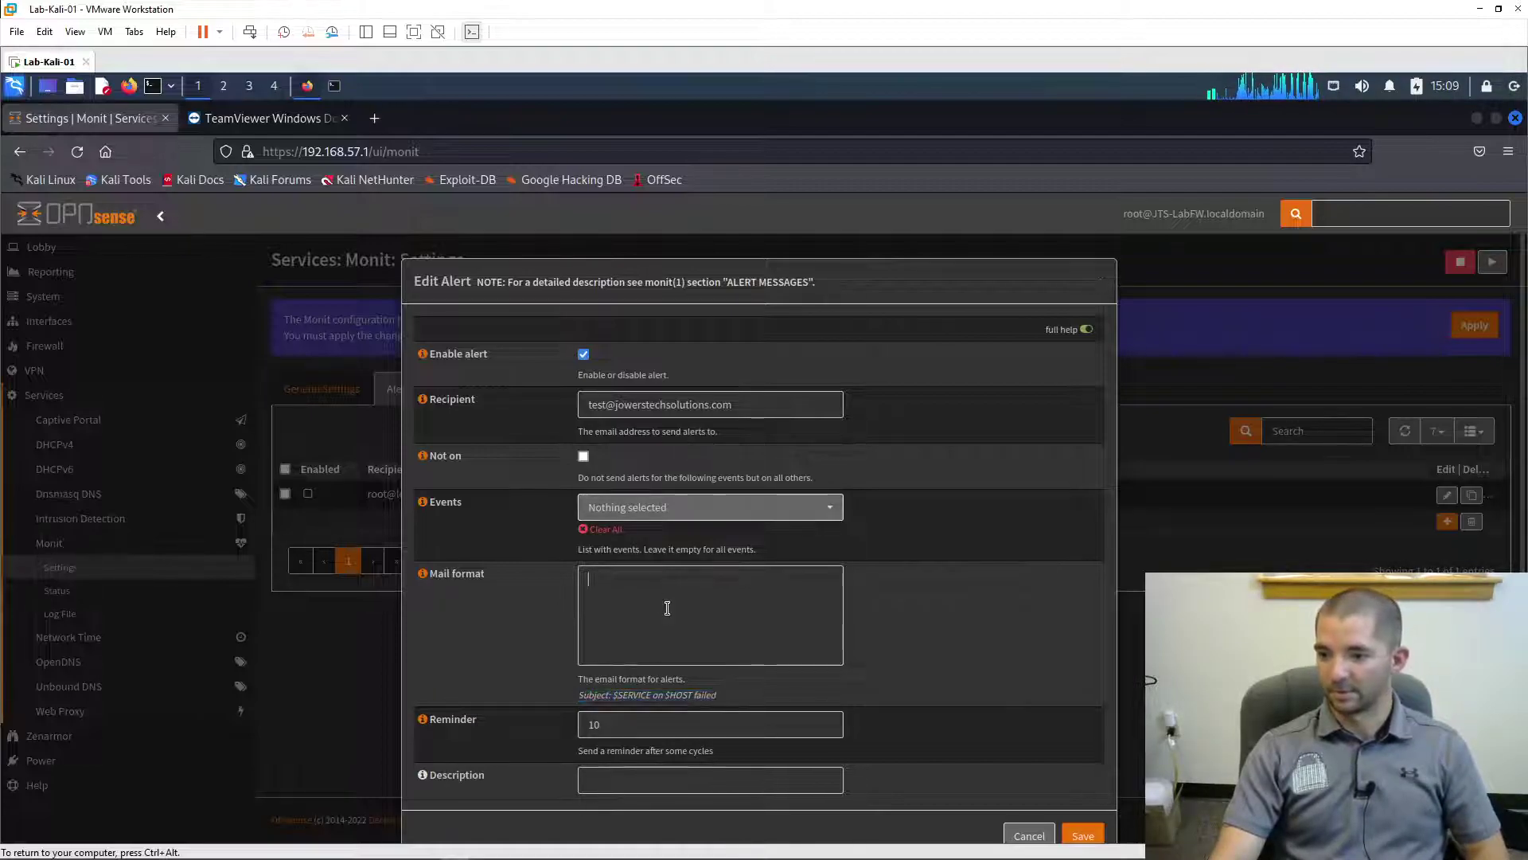
left_click(665, 609)
key("ctrl+v")
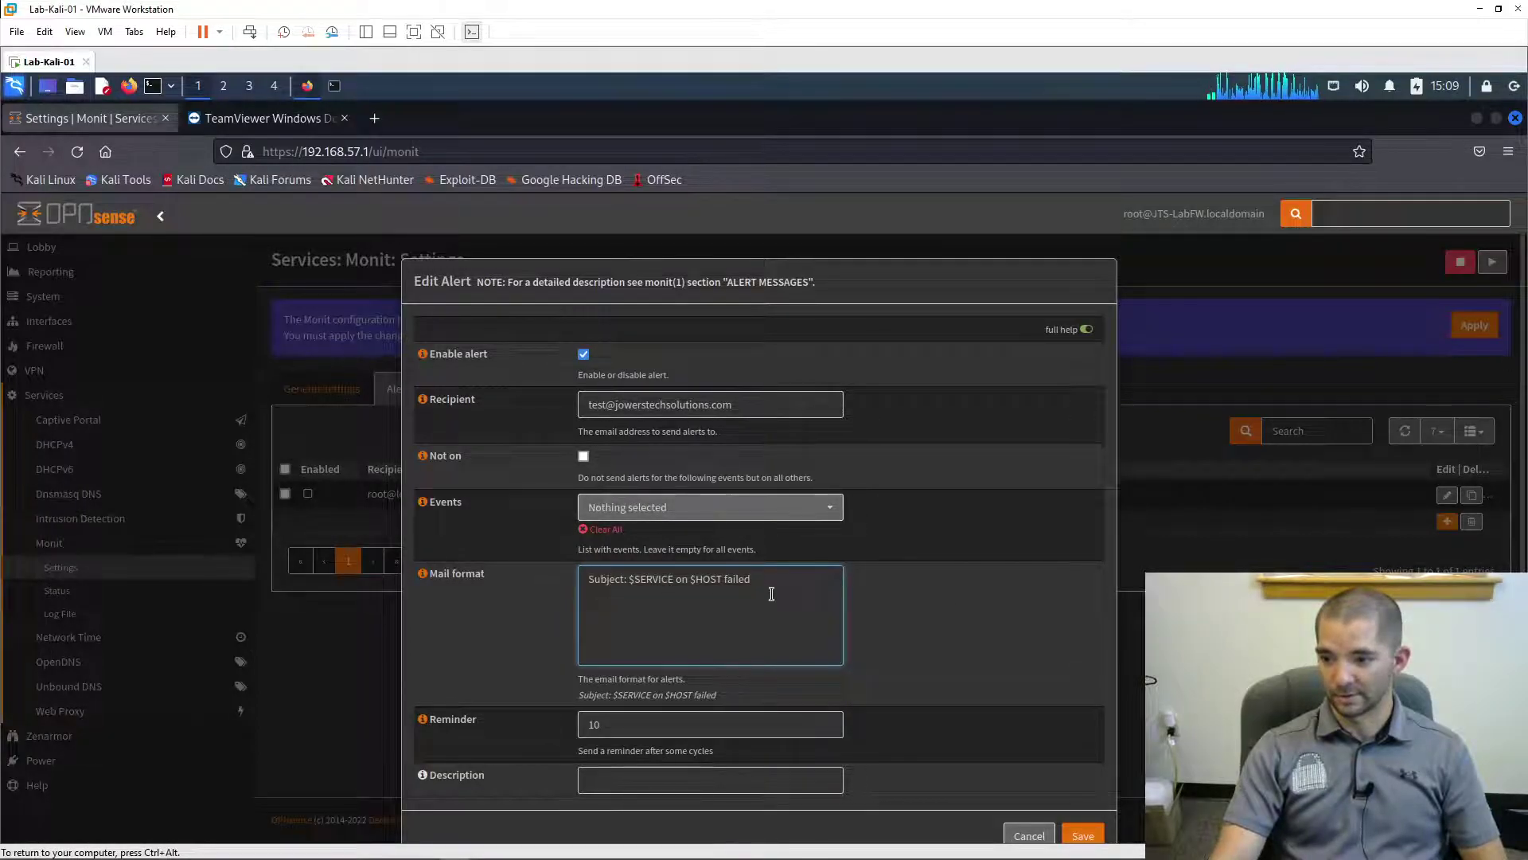
left_click(1098, 812)
- Save and apply the new Monit alert, then load gmail.com in a new browser tab
left_click(1093, 836)
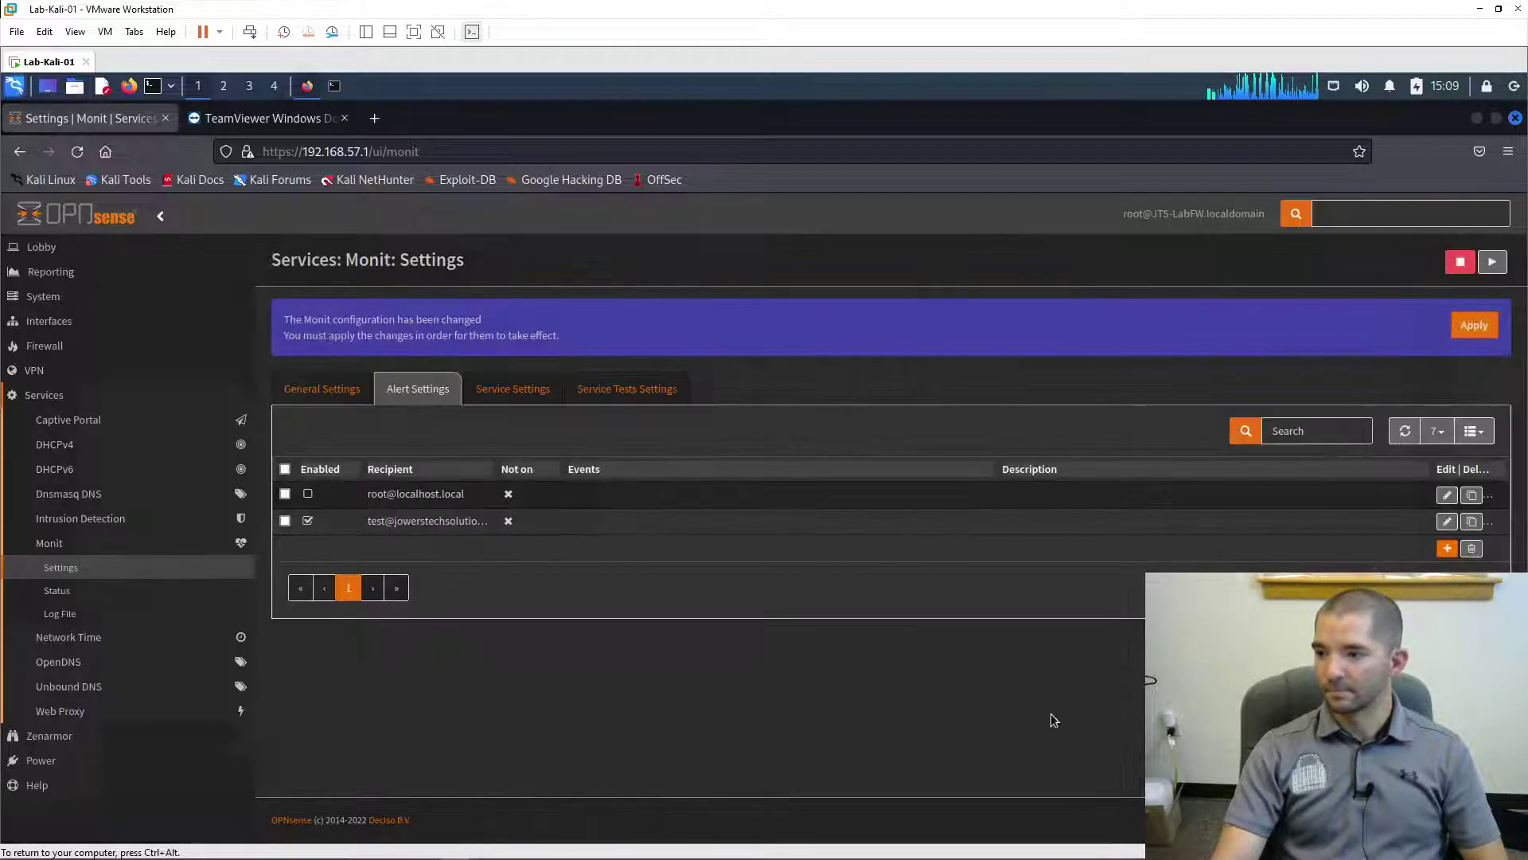
left_click(1473, 326)
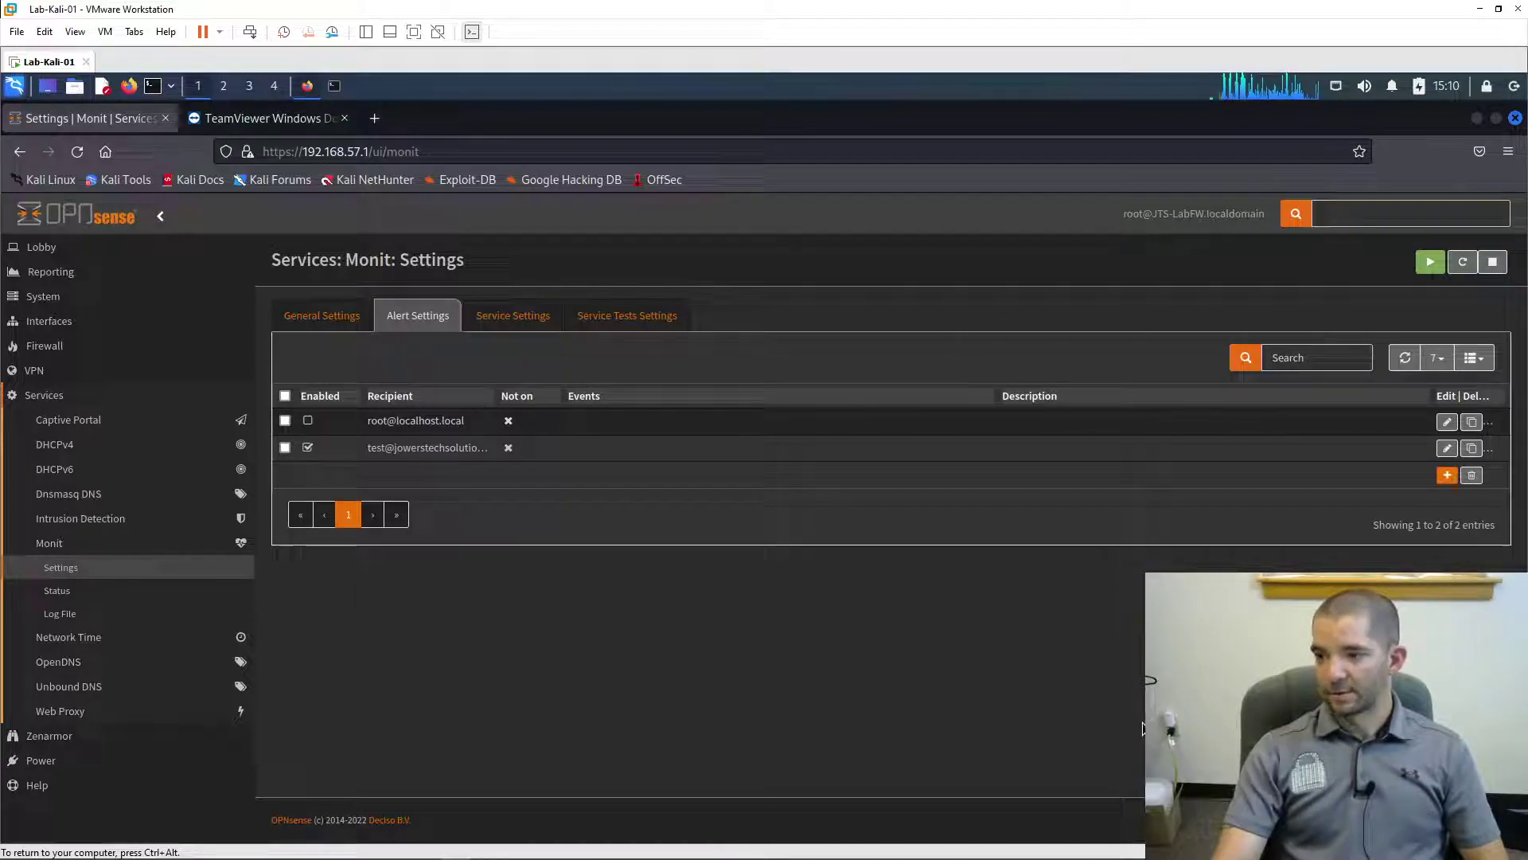
left_click(373, 119)
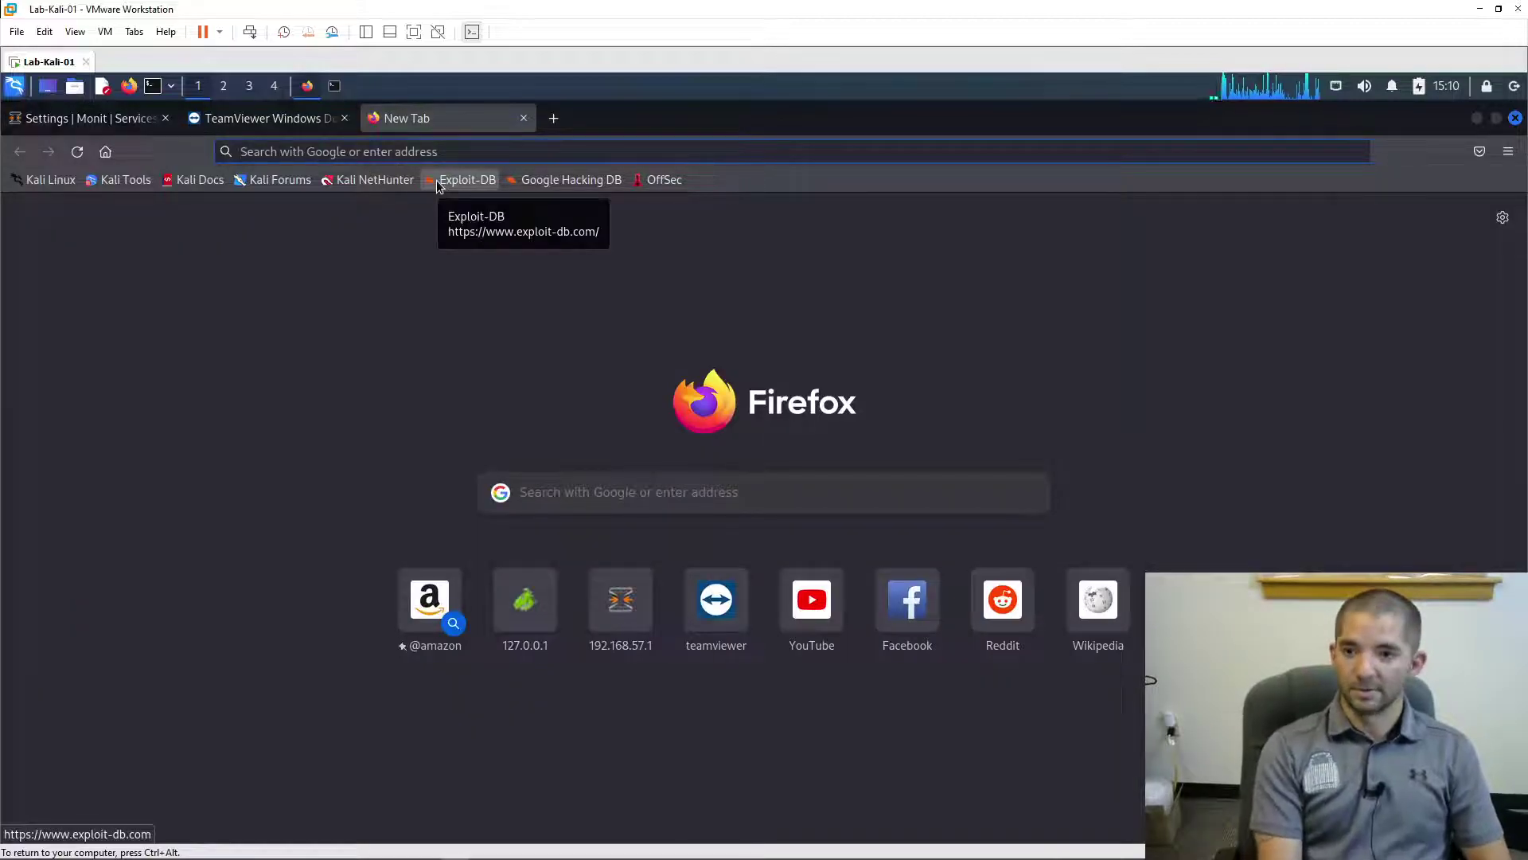
type("gmail.com")
key("Return")
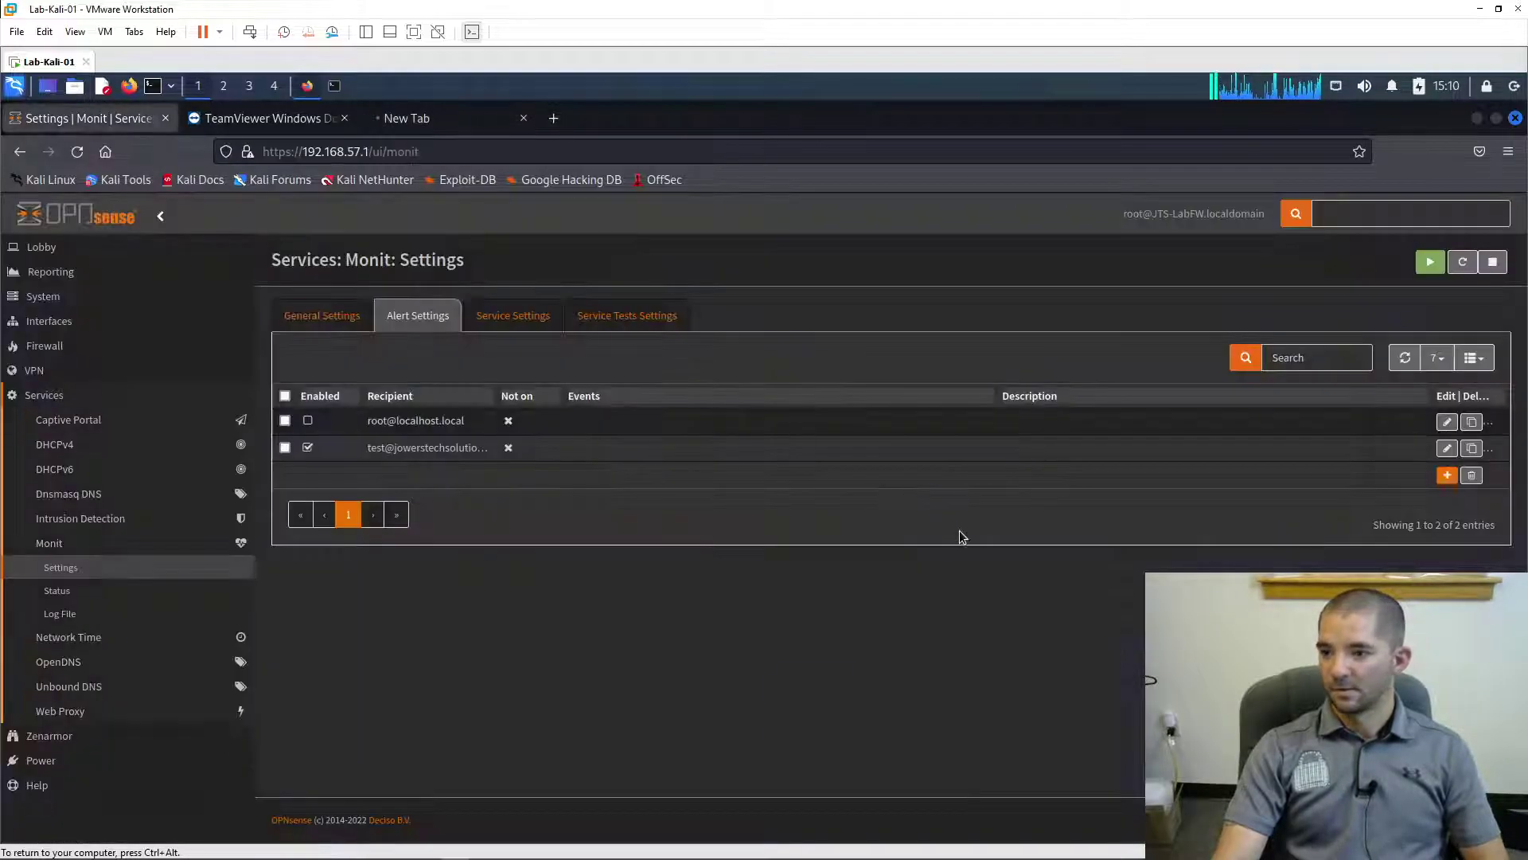
- Review the $HOST service check's Tests list under Service Settings and cancel without changes
left_click(513, 315)
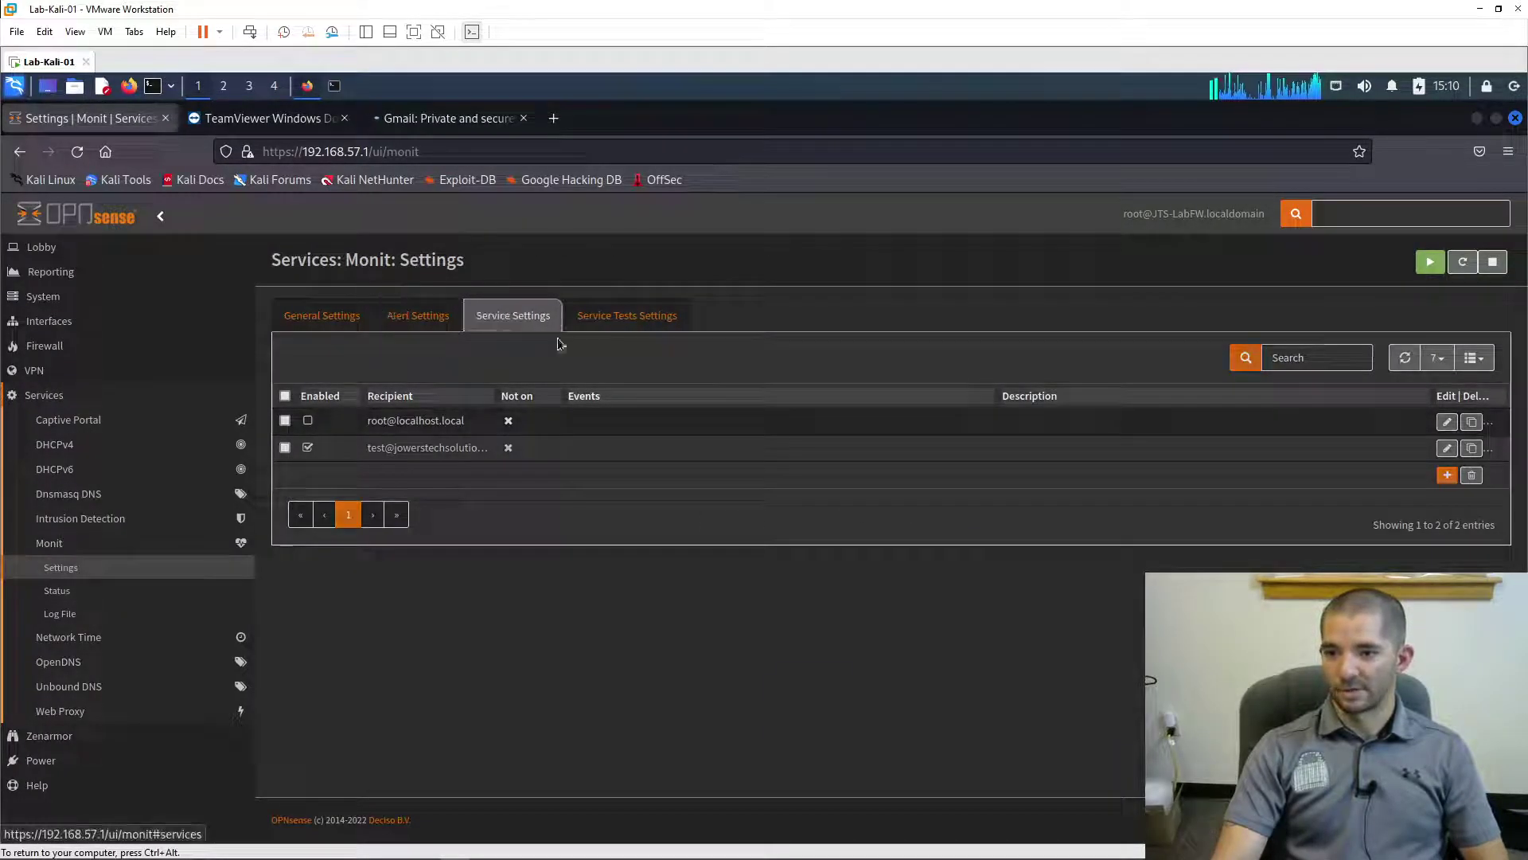
left_click(1447, 422)
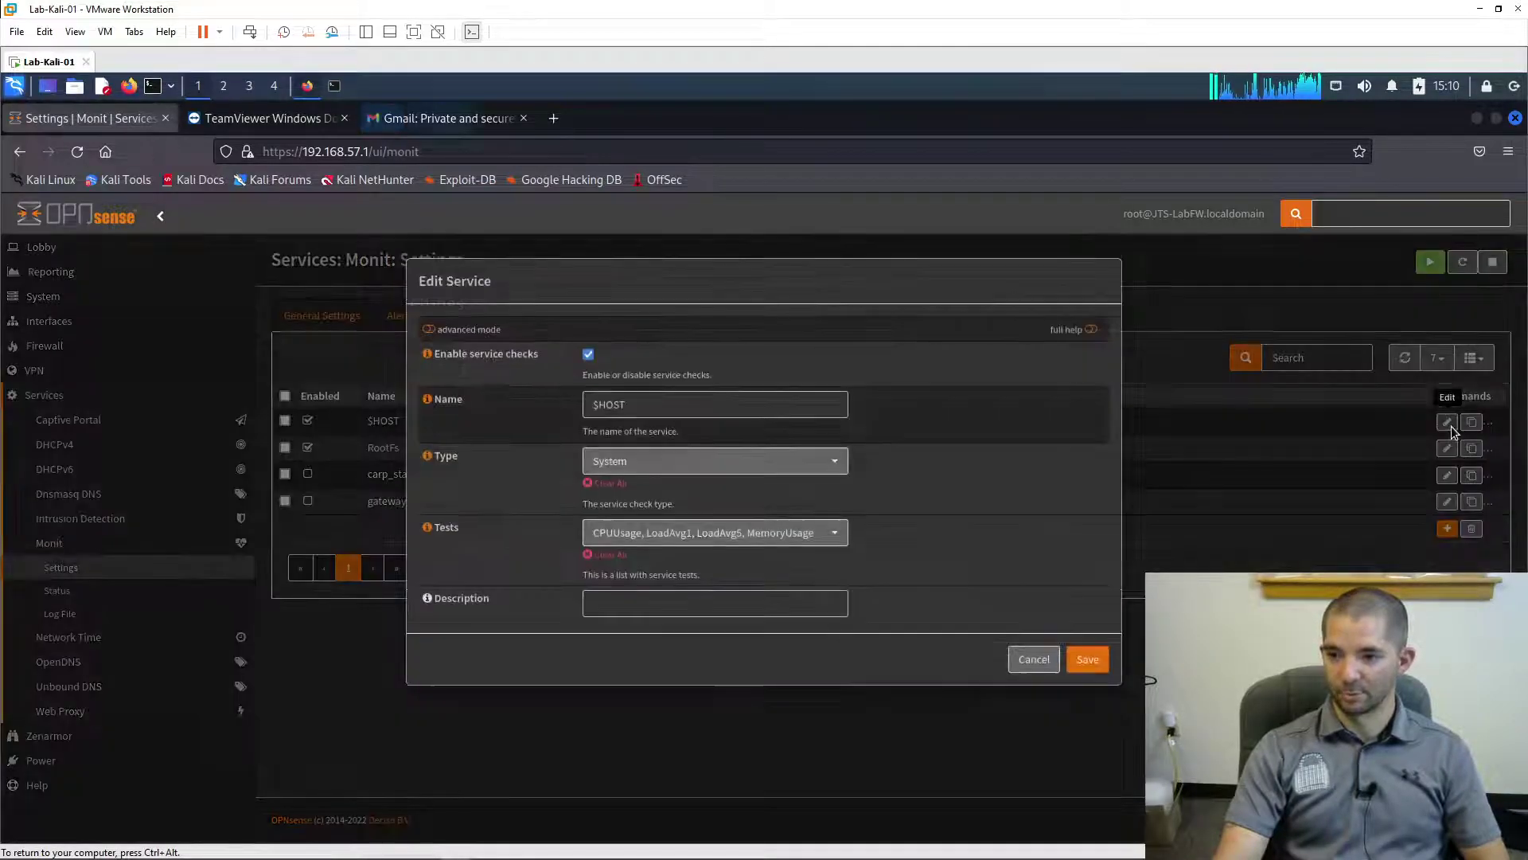
left_click(778, 535)
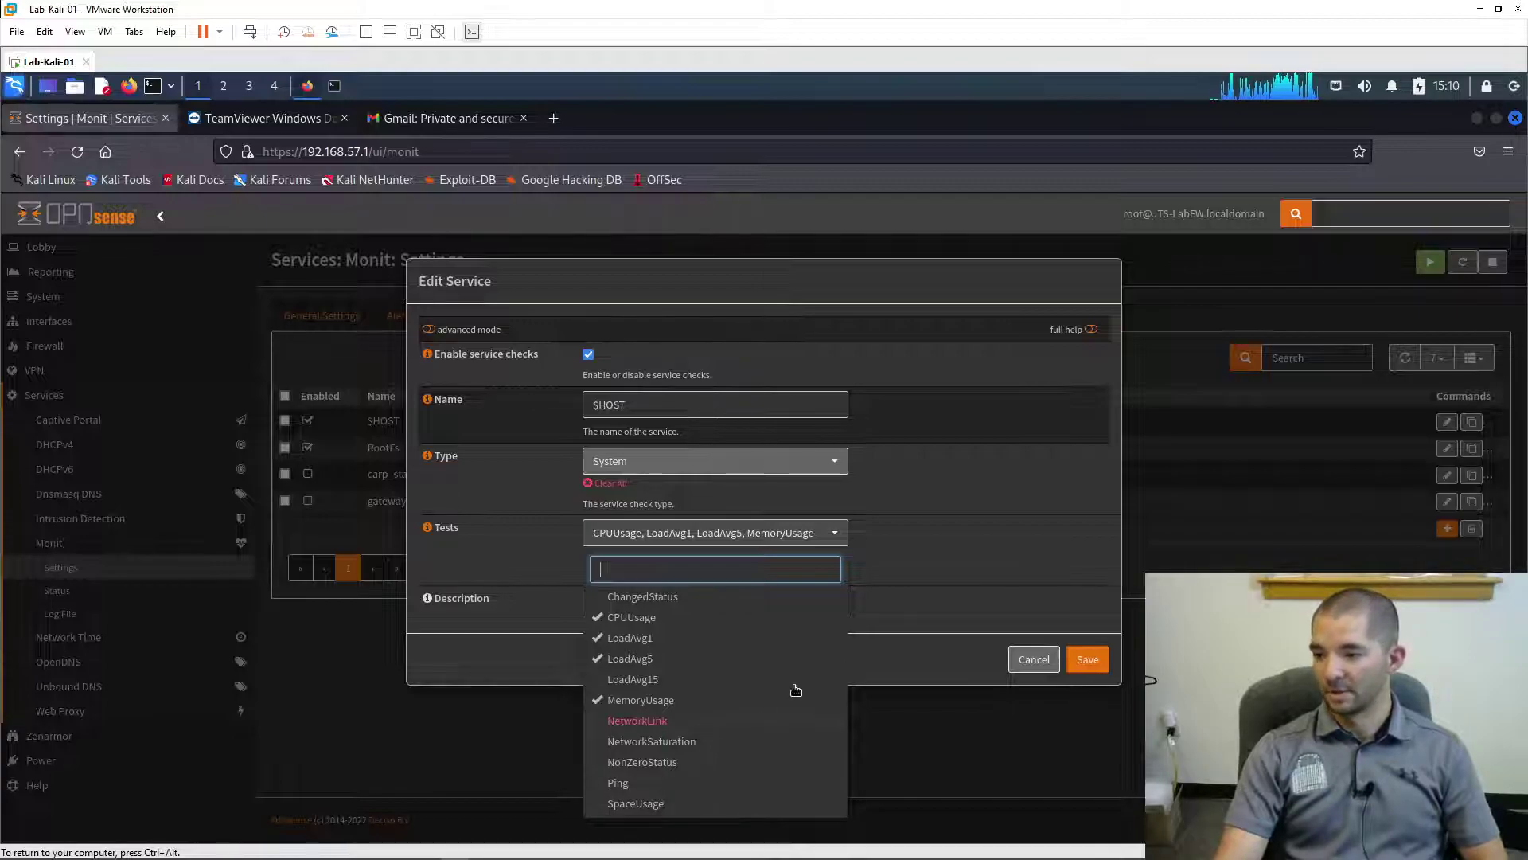
left_click(1040, 662)
left_click(1040, 662)
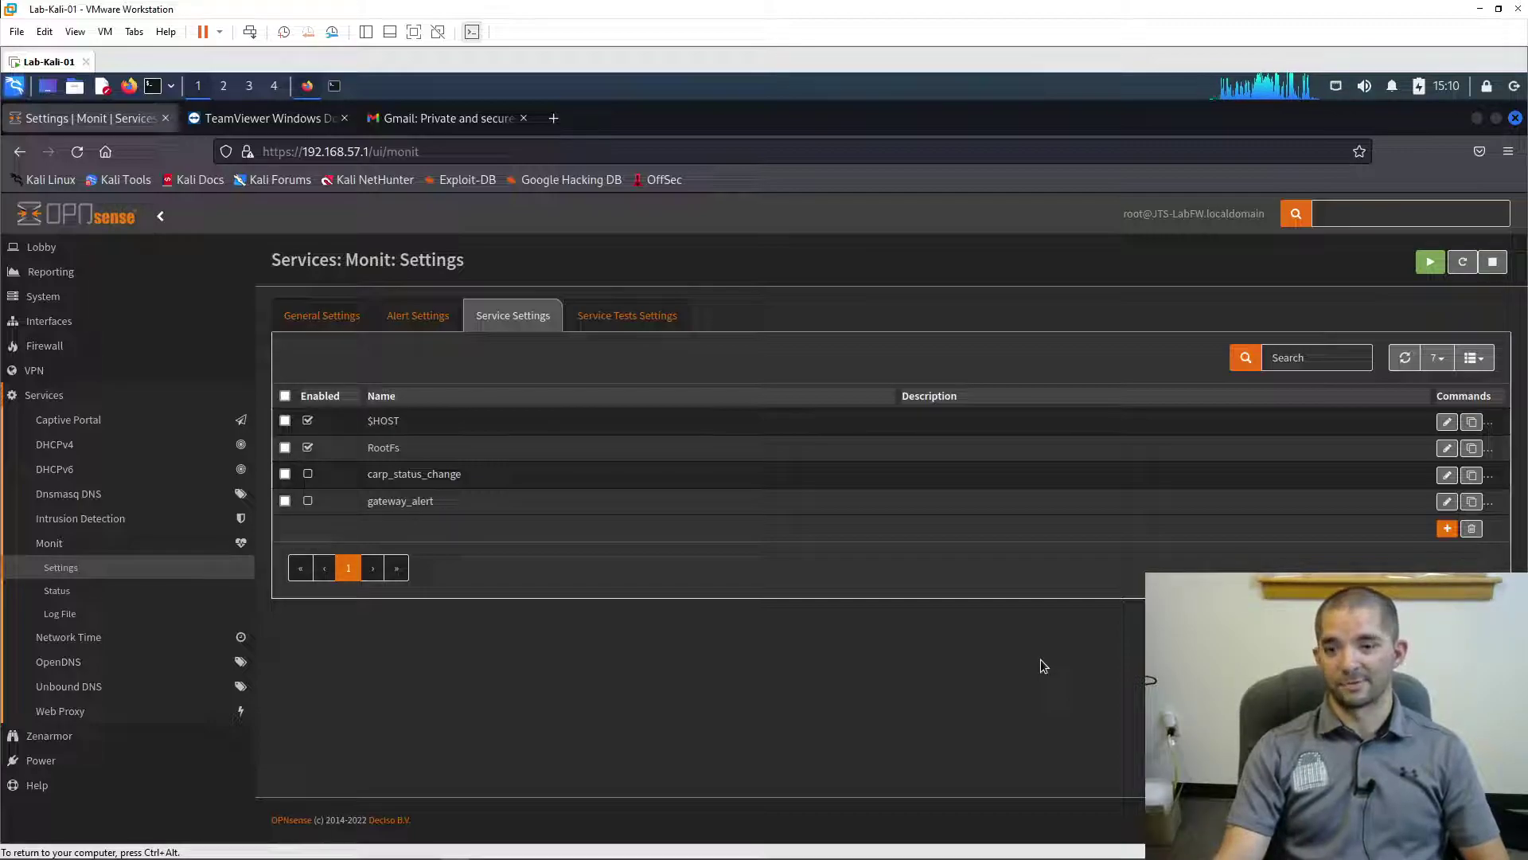
- Sign in to Google from the Gmail tab with the test account's email and password
left_click(443, 125)
left_click(1137, 218)
left_click(709, 487)
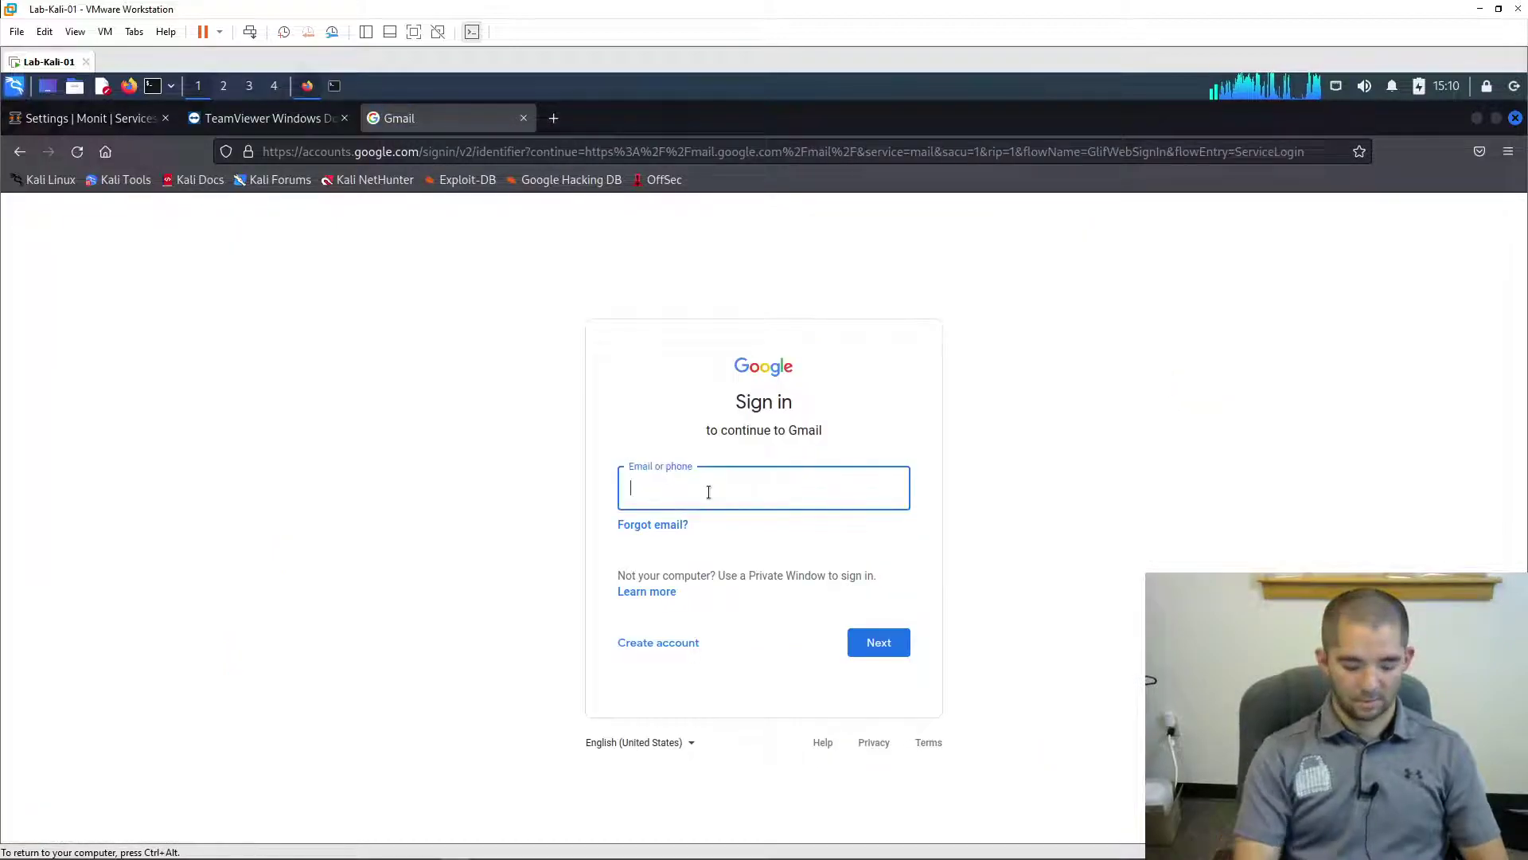
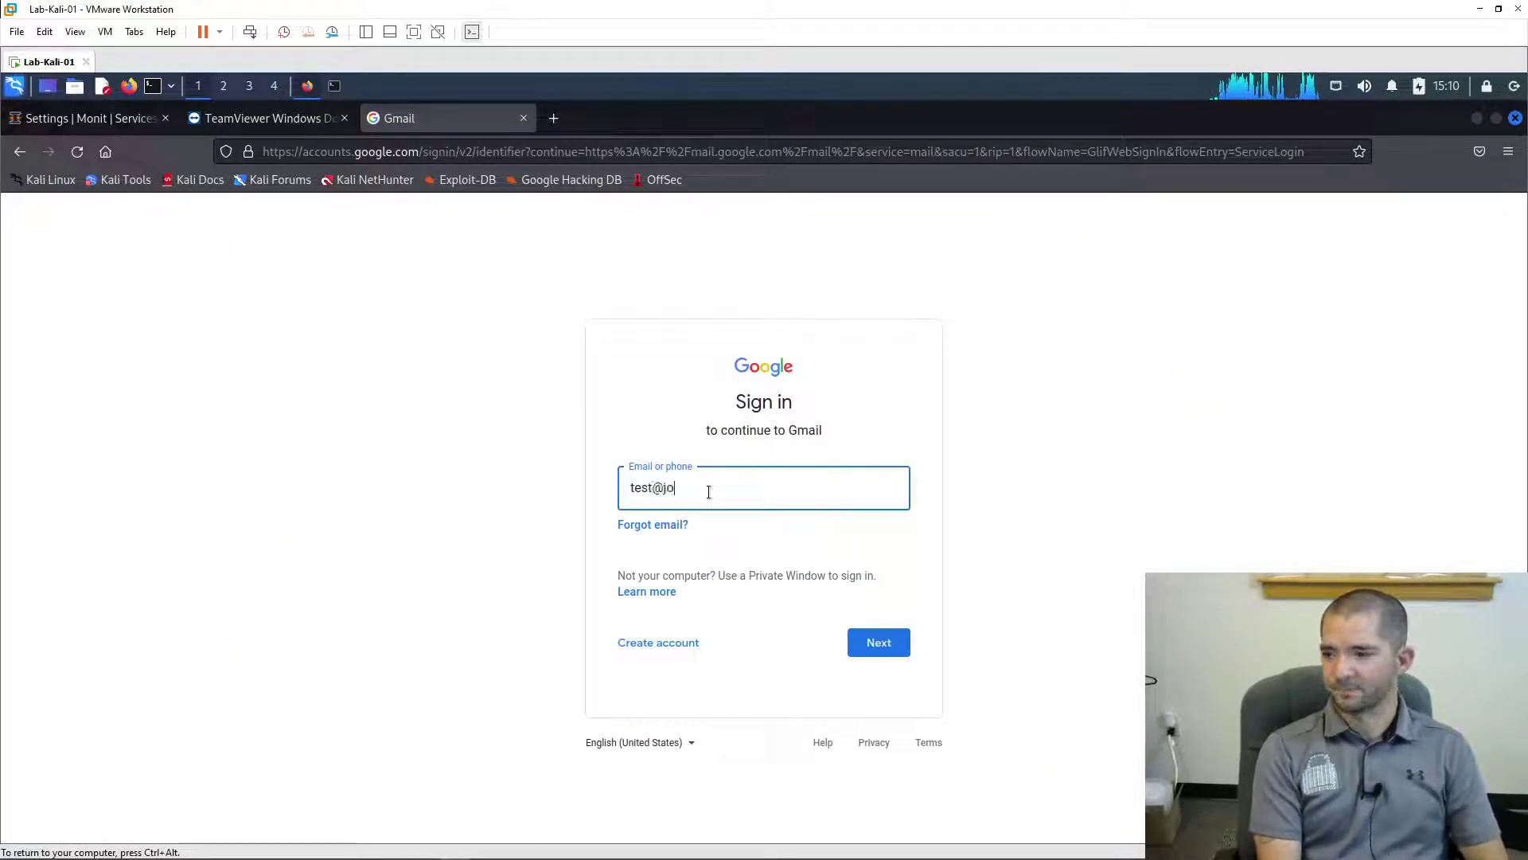
key("Return")
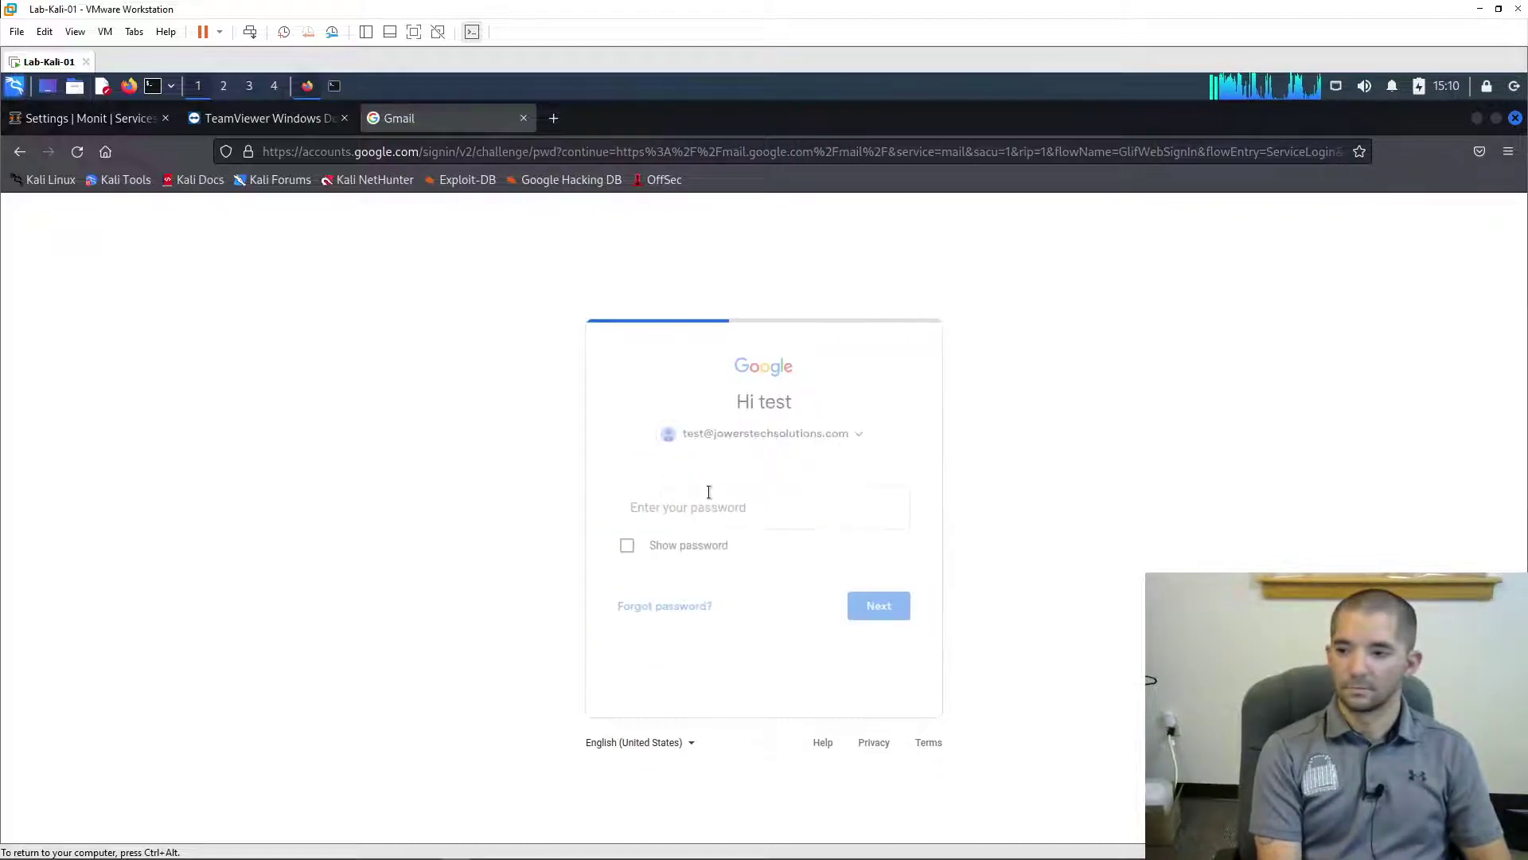
type("*")
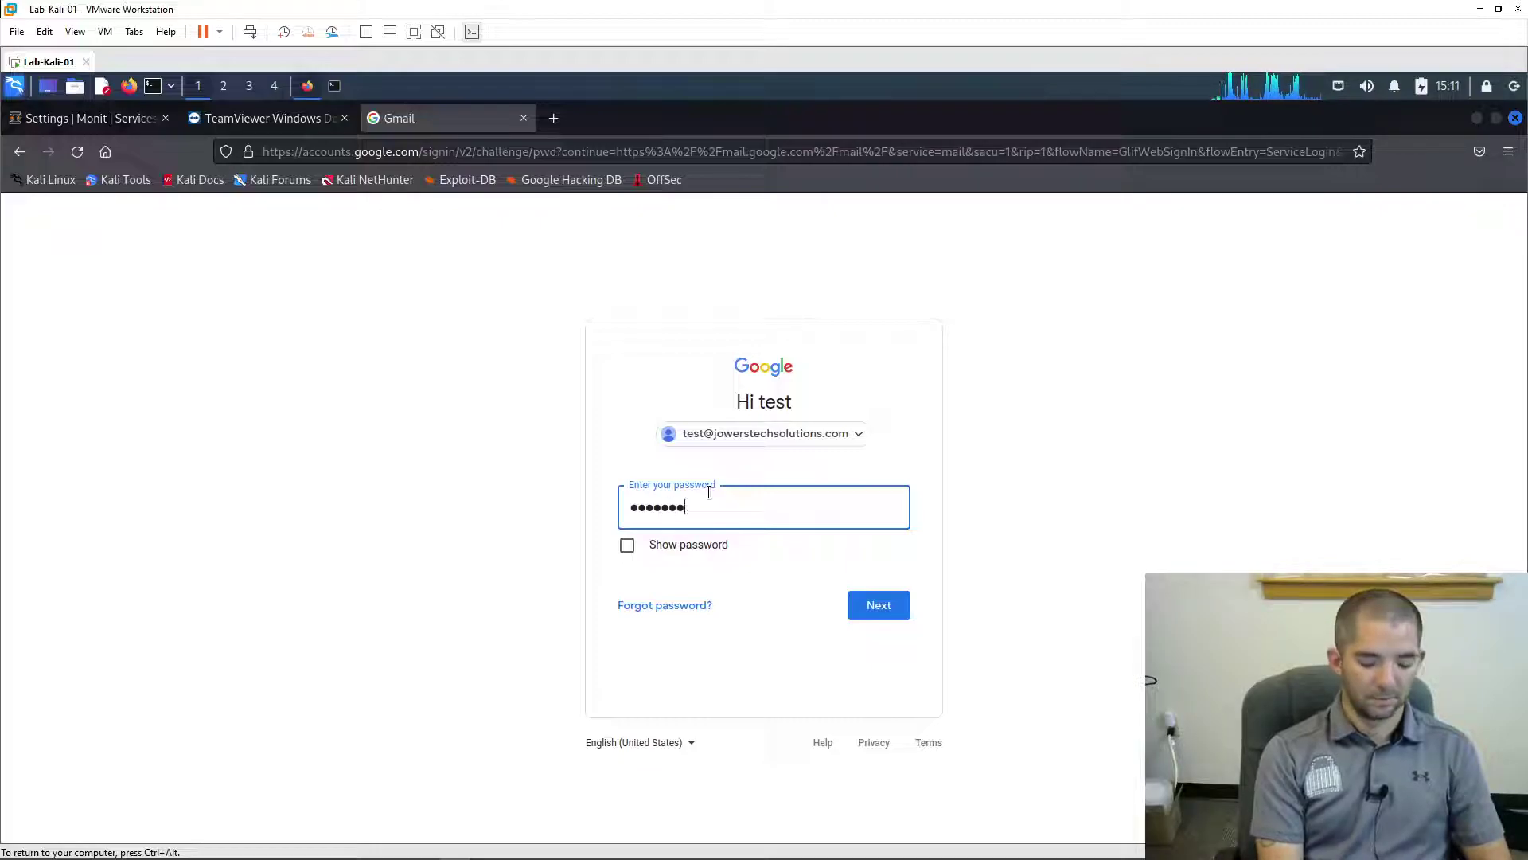
type("*")
key("Return")
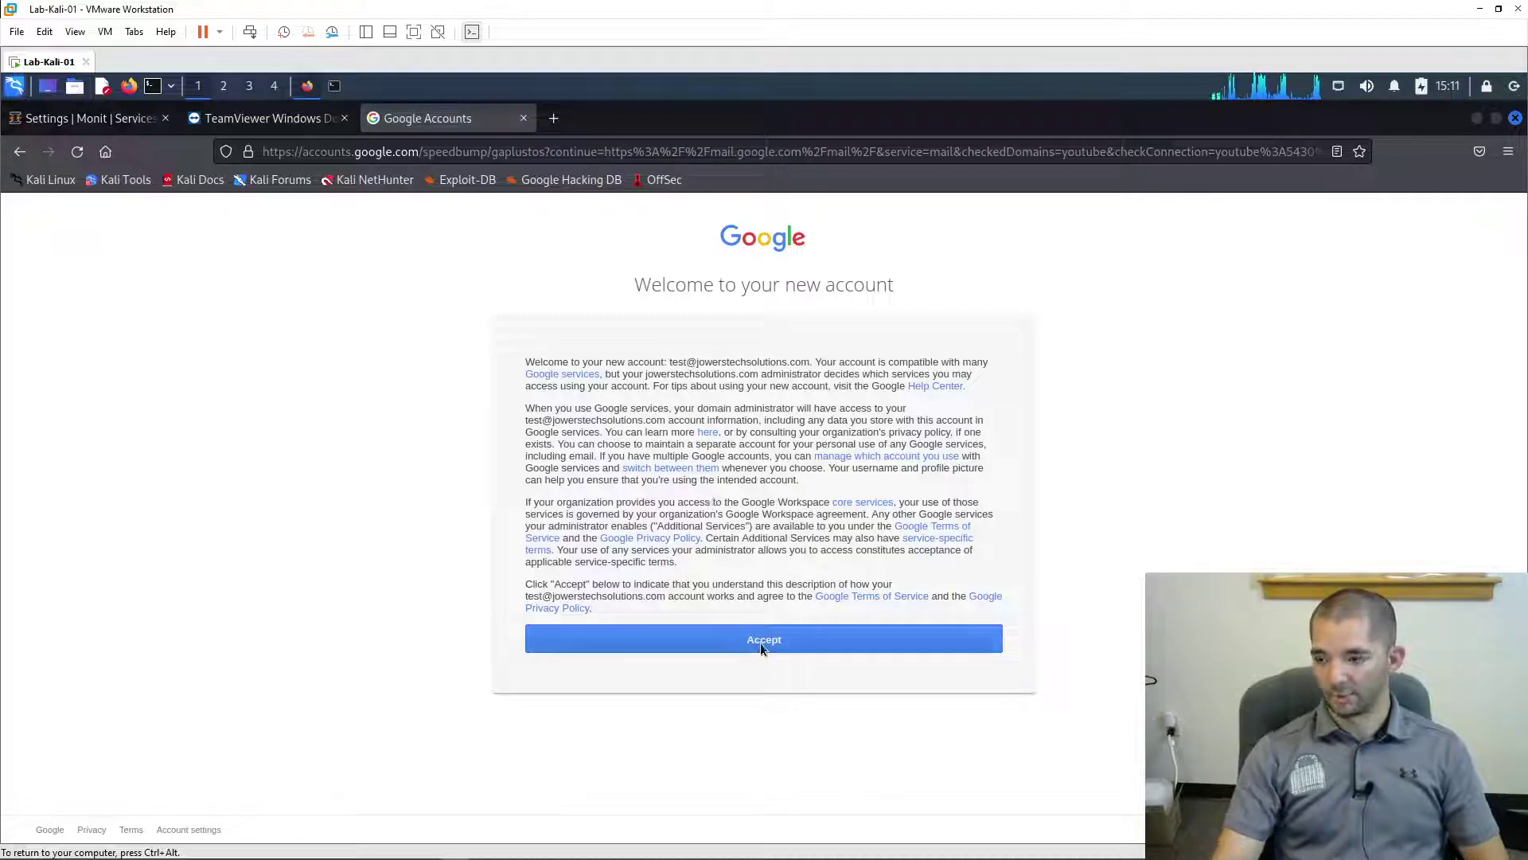
- Accept the new-account terms and submit a new password with its confirmation
left_click(761, 641)
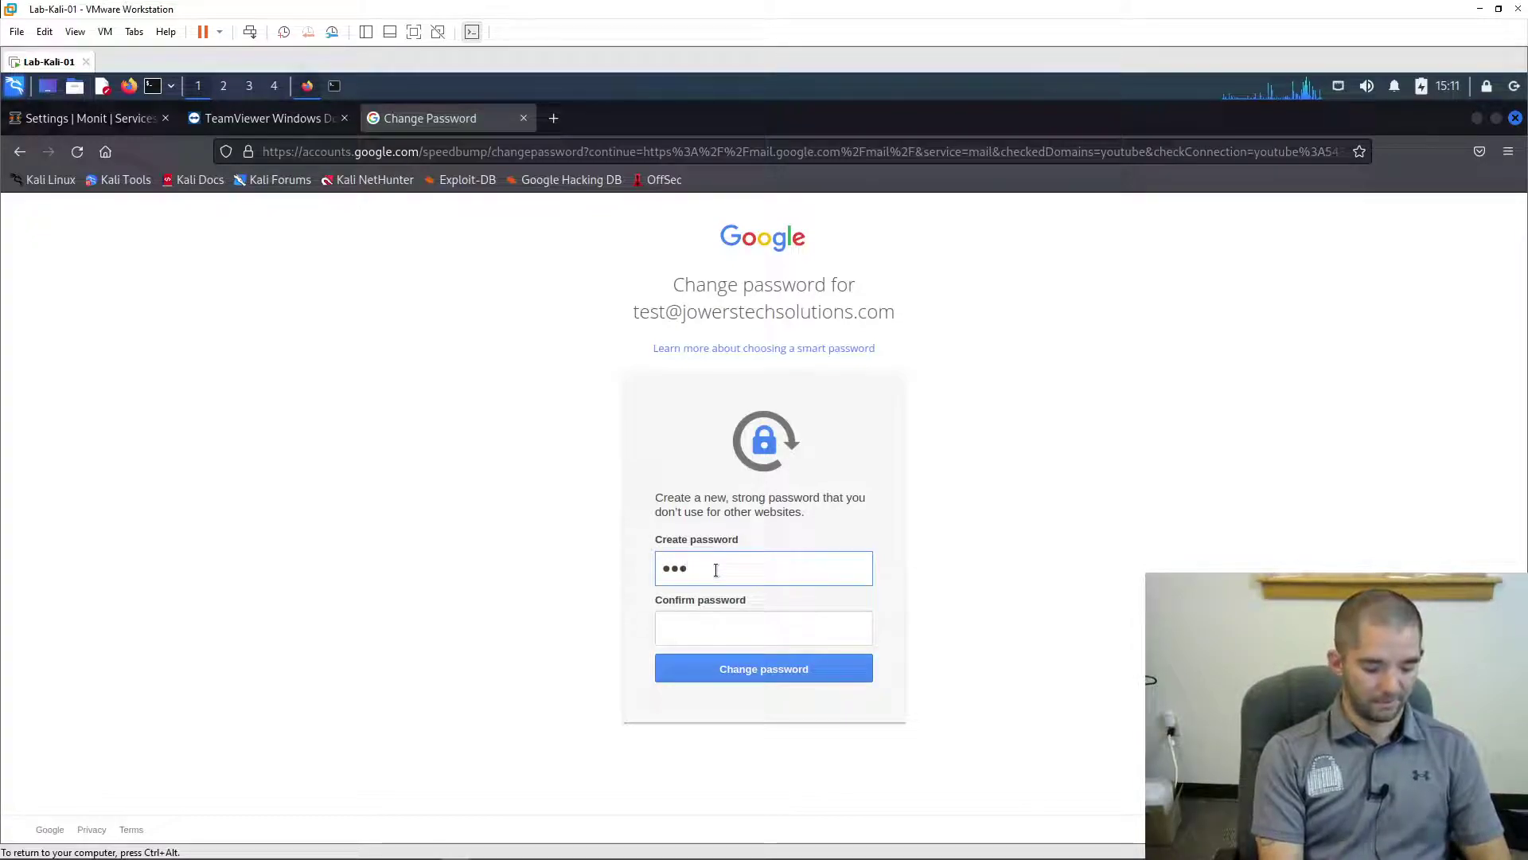
type("••")
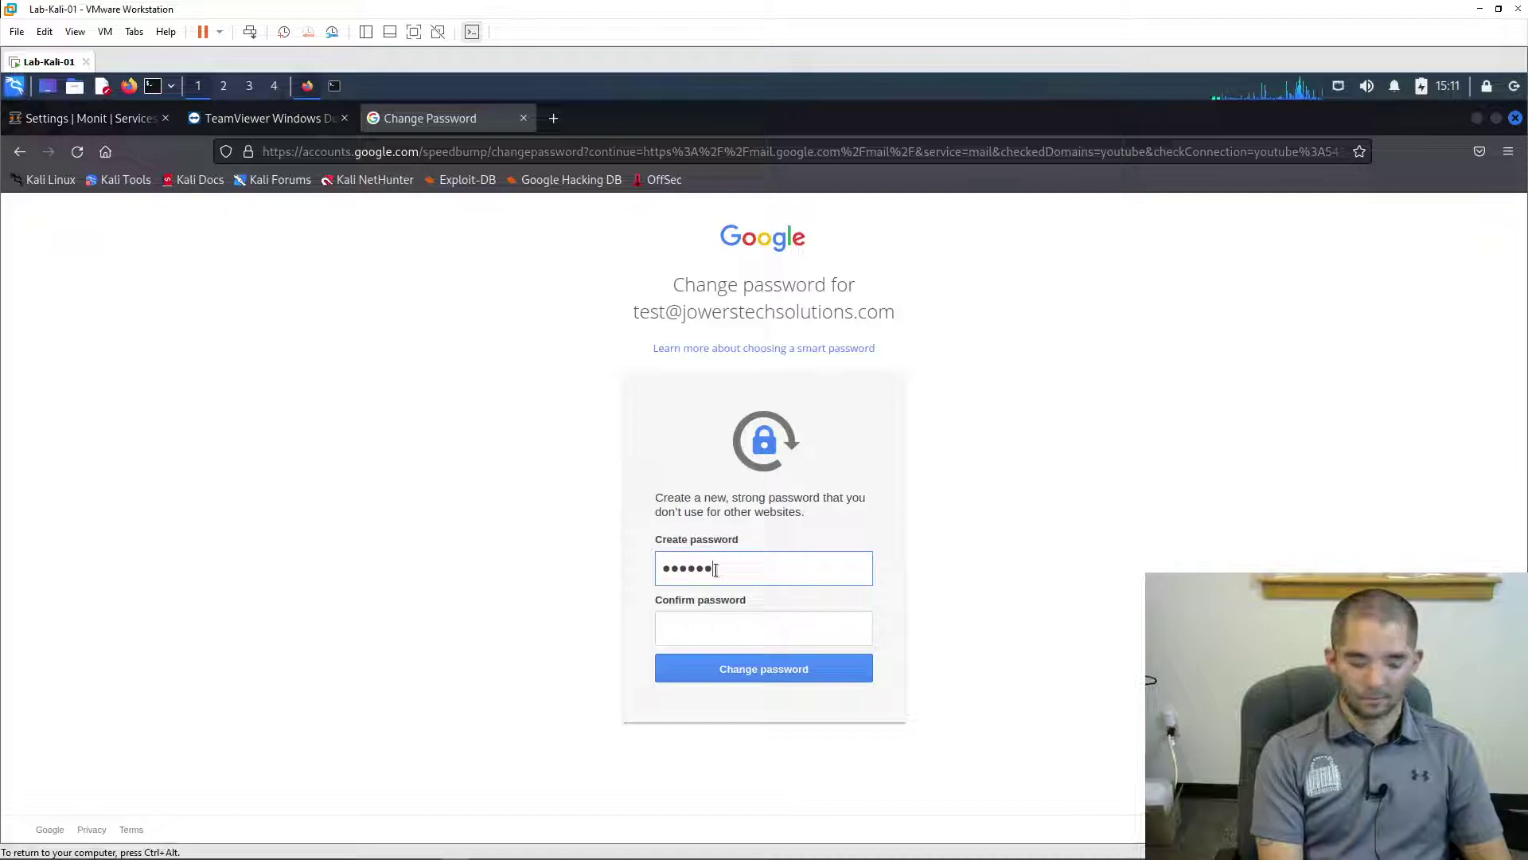
key("Tab")
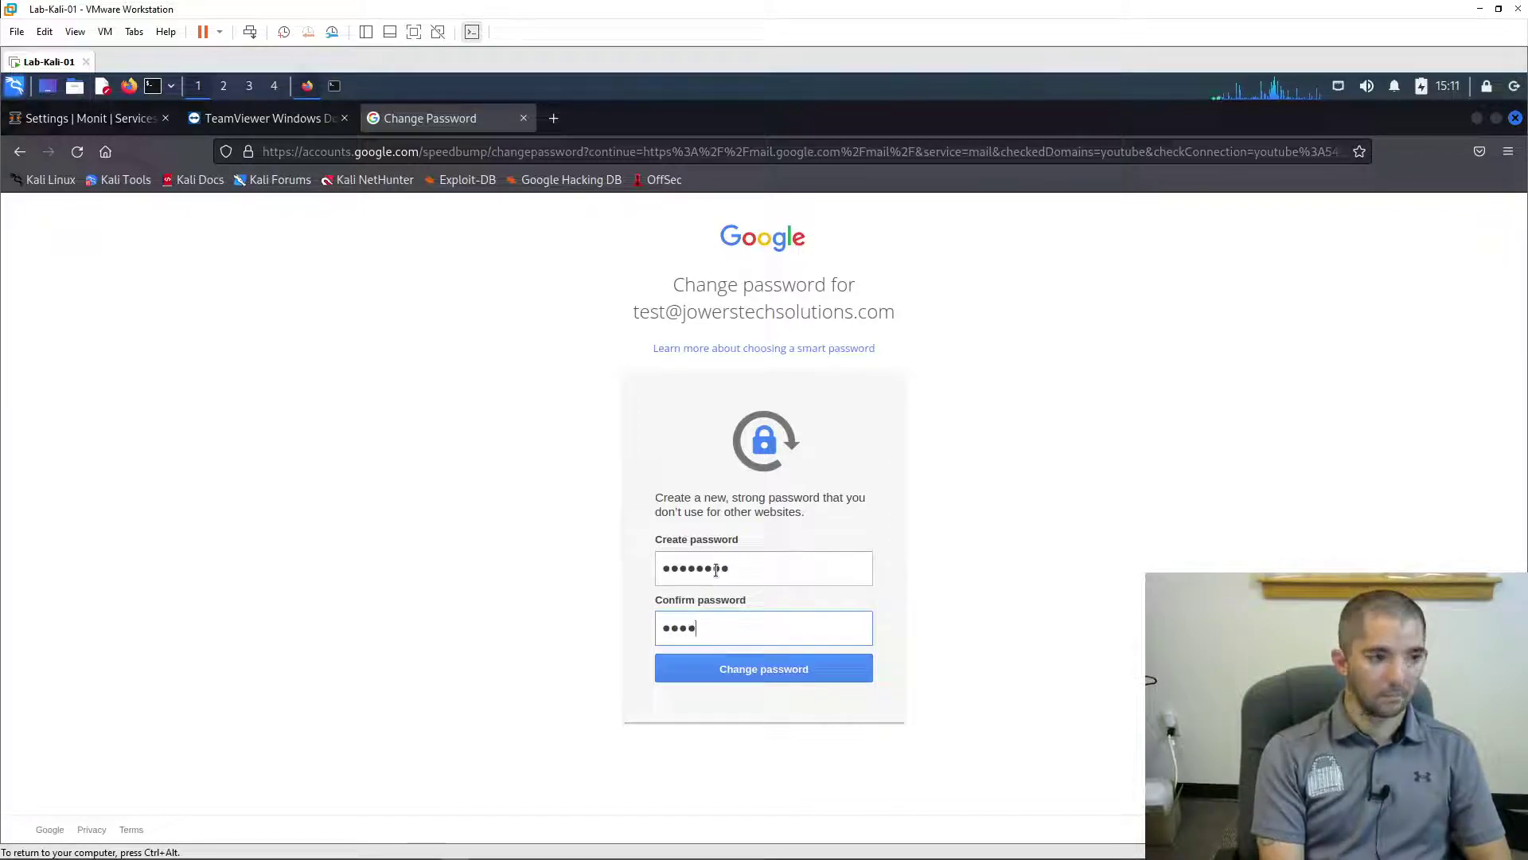
type("*****")
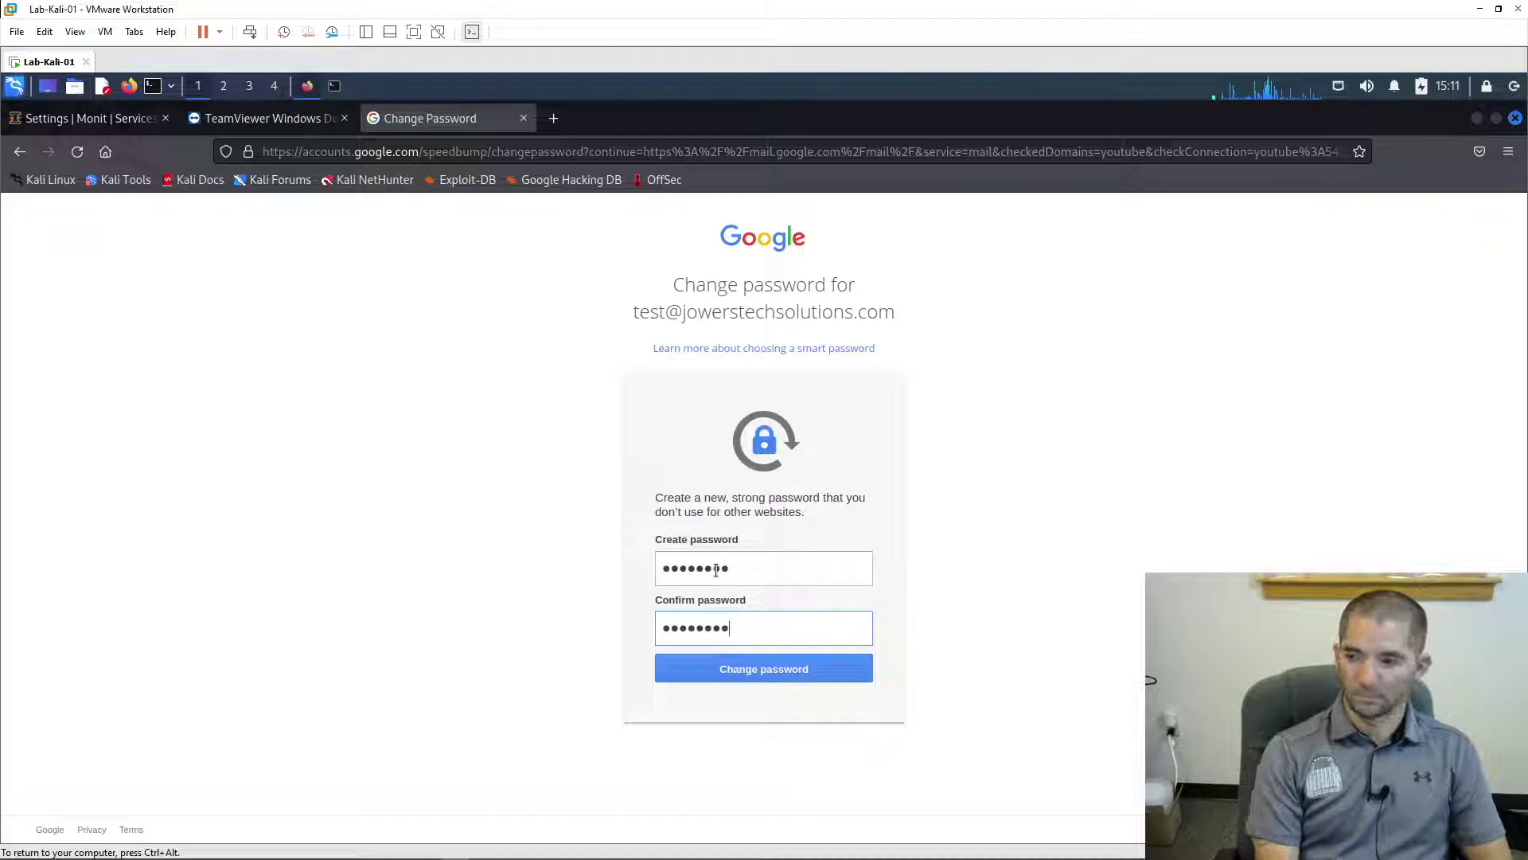
key("Return")
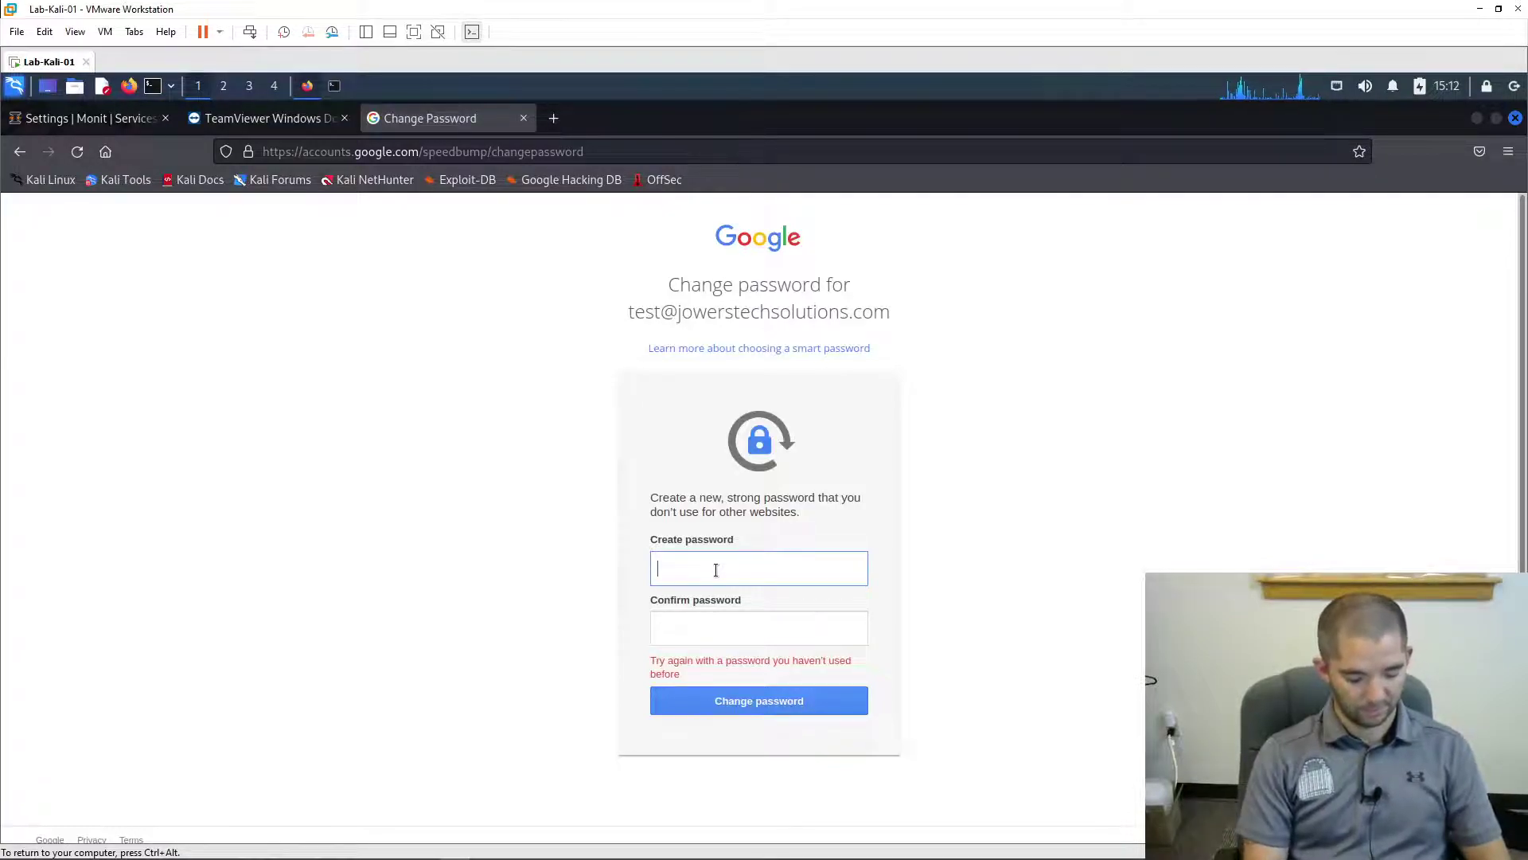
- Retry the new password and confirmation until Google accepts it
type("•••")
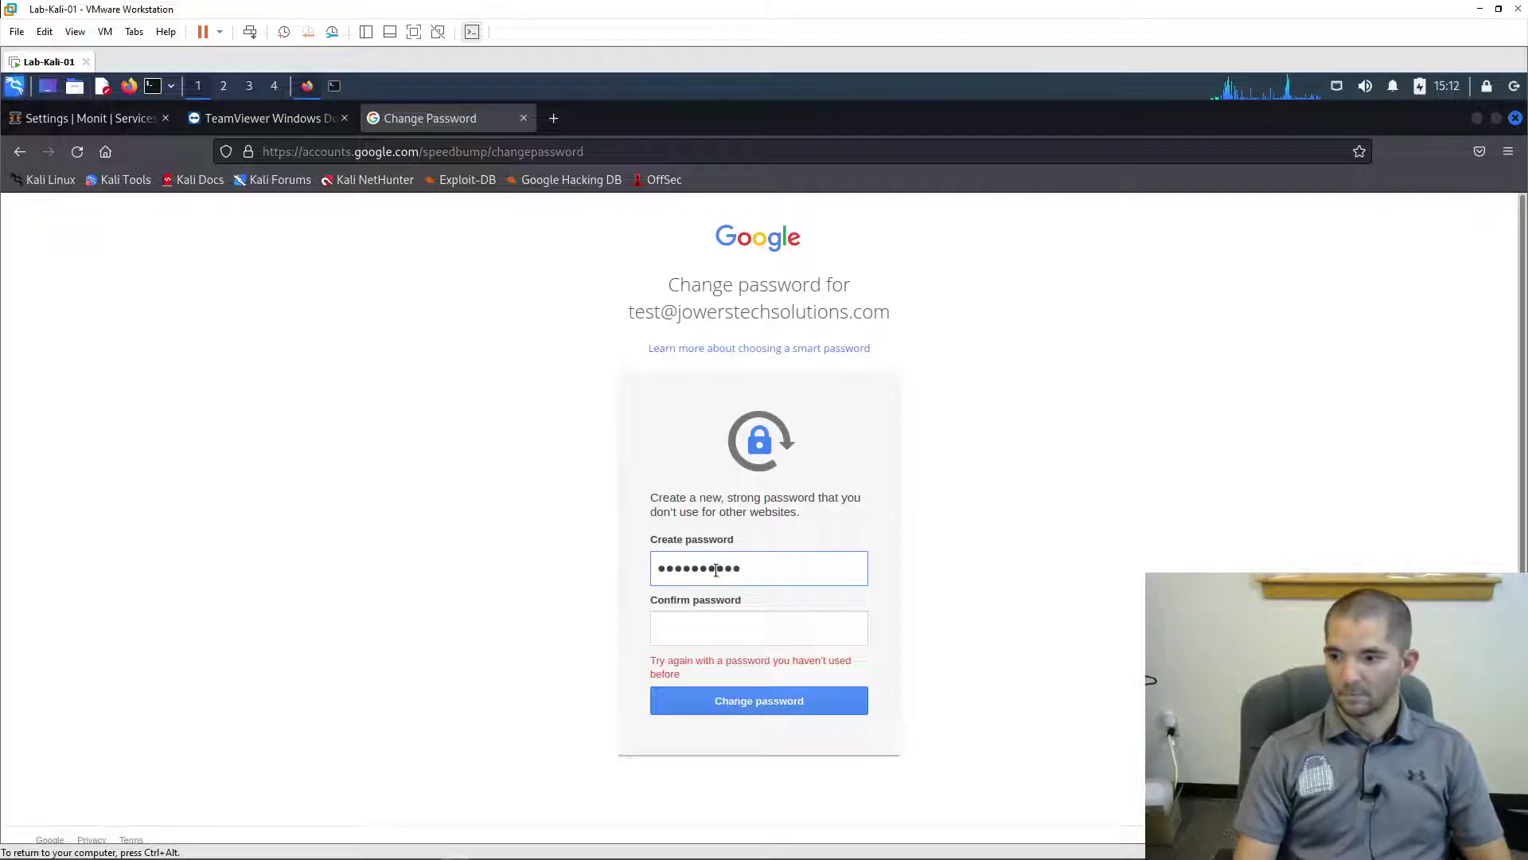
key("Tab")
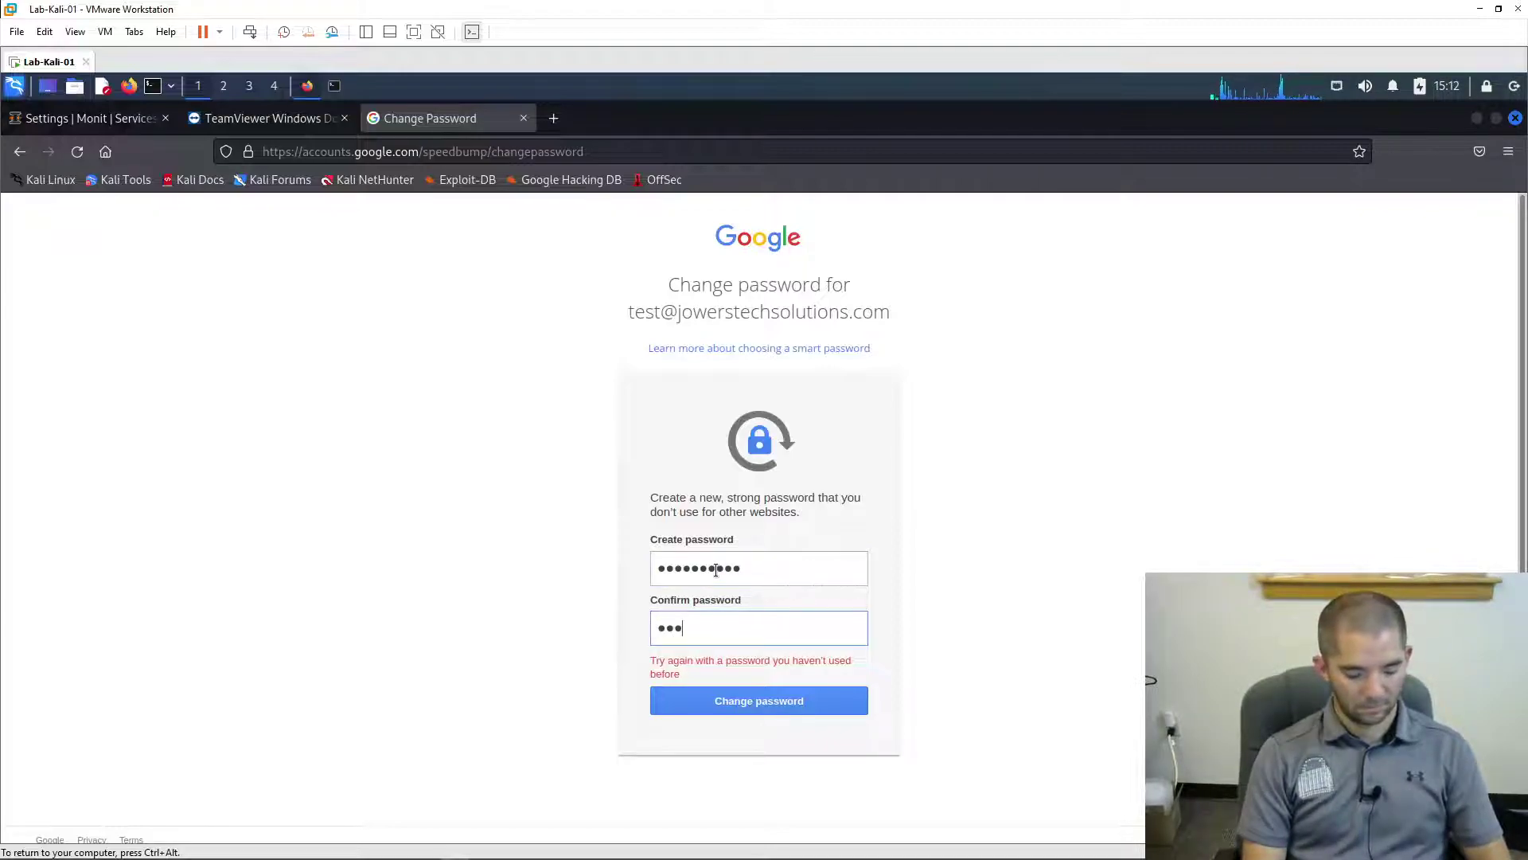
type("•••••••")
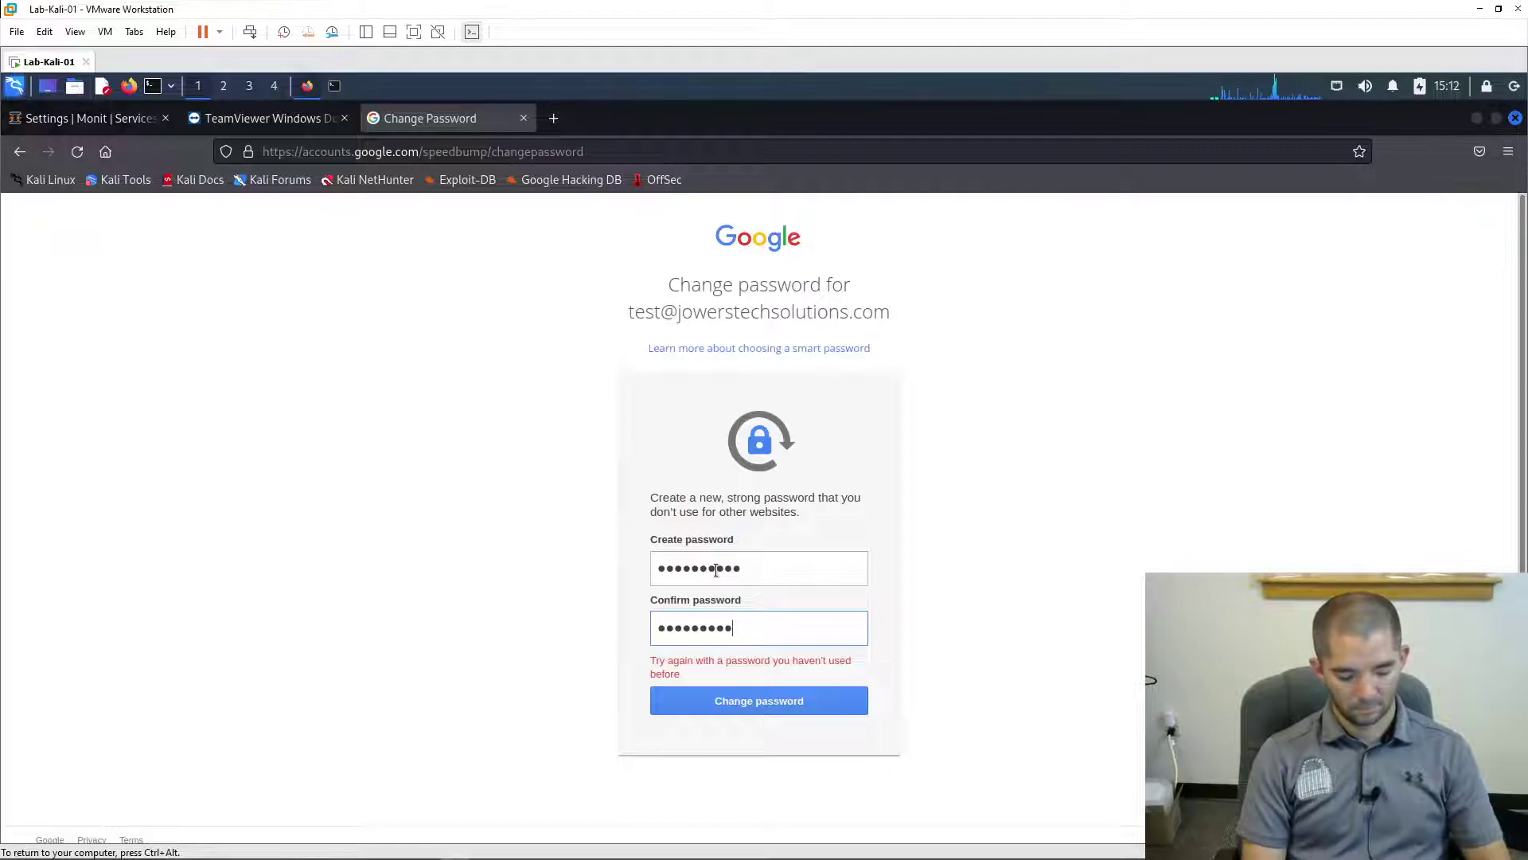
left_click(779, 700)
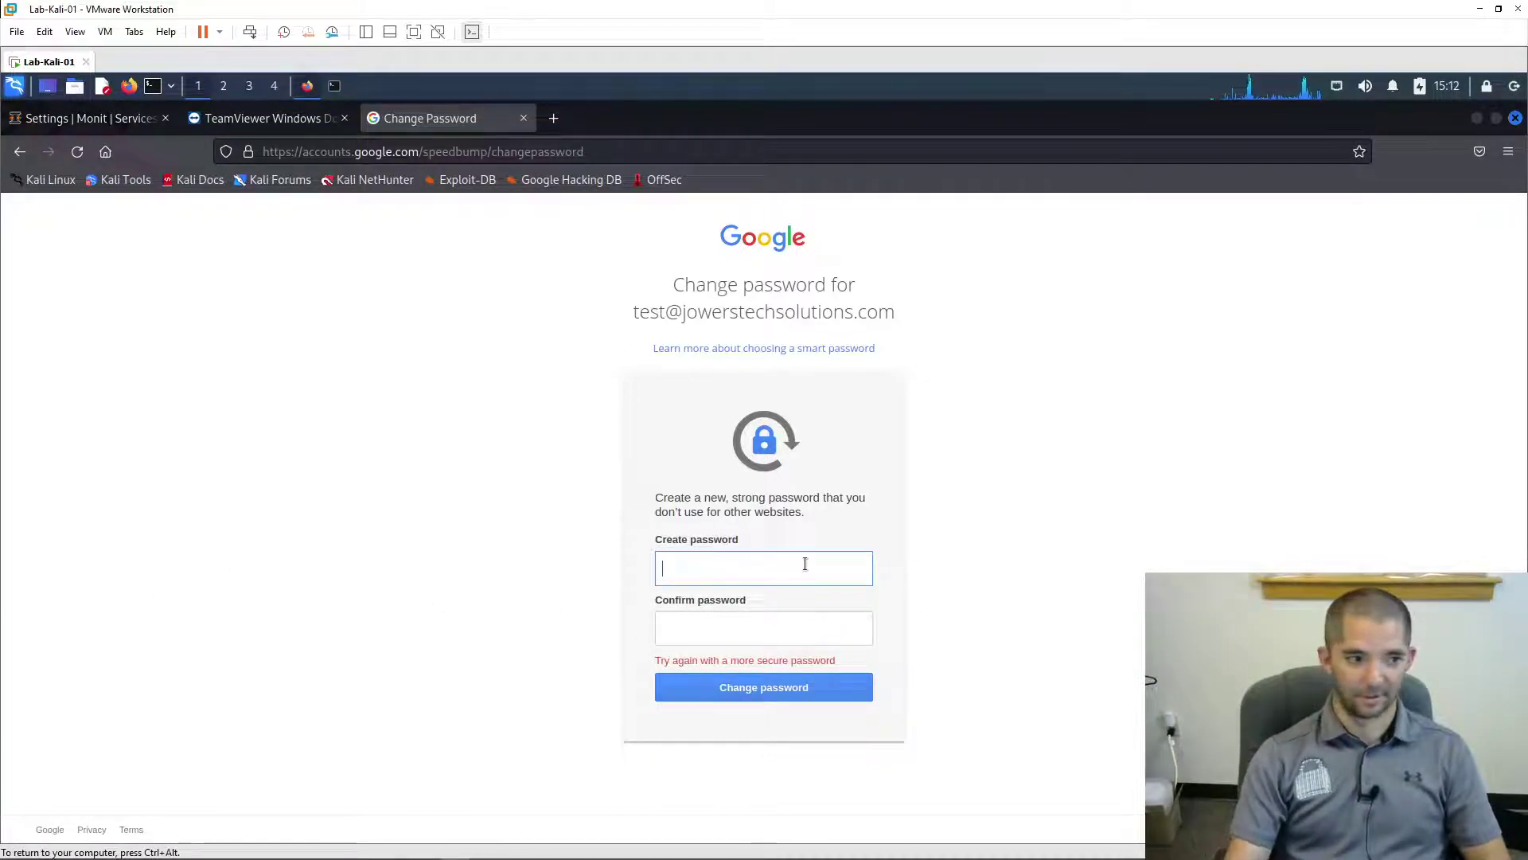
type("P")
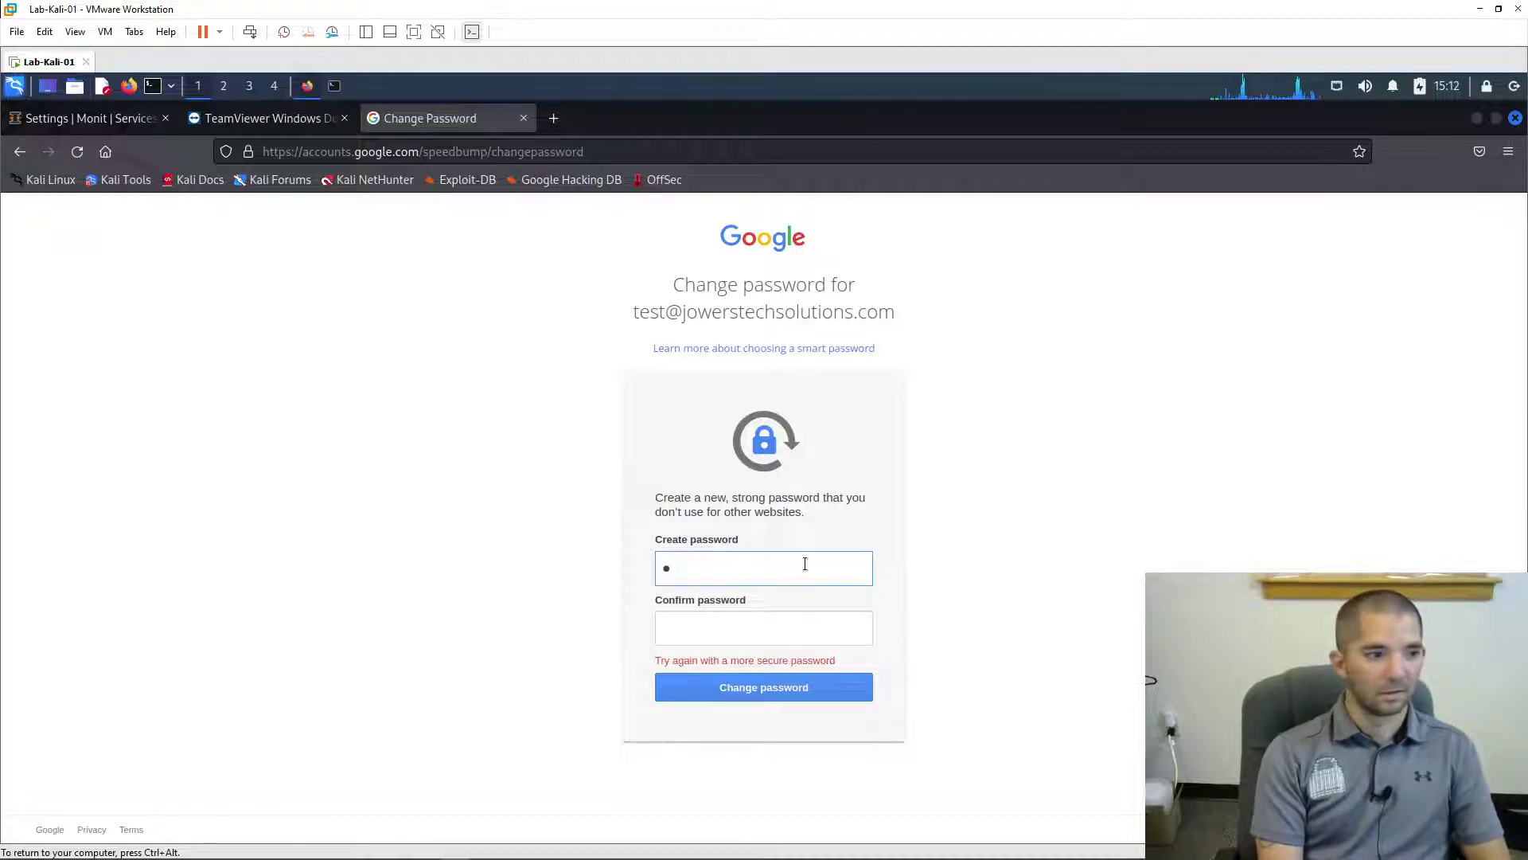
type("a")
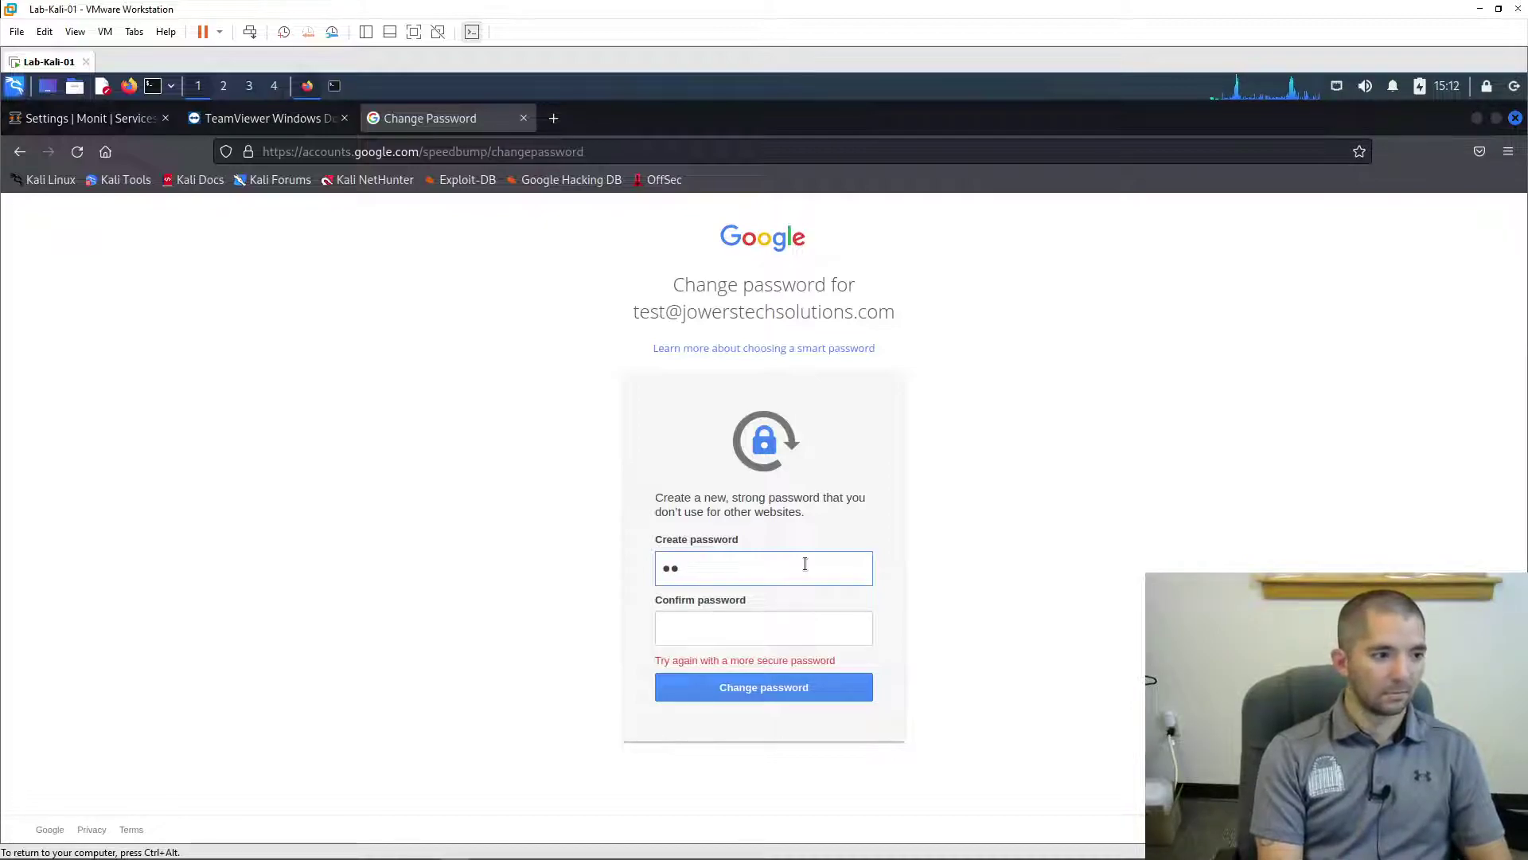
type("ssword")
key("Tab")
type("pas")
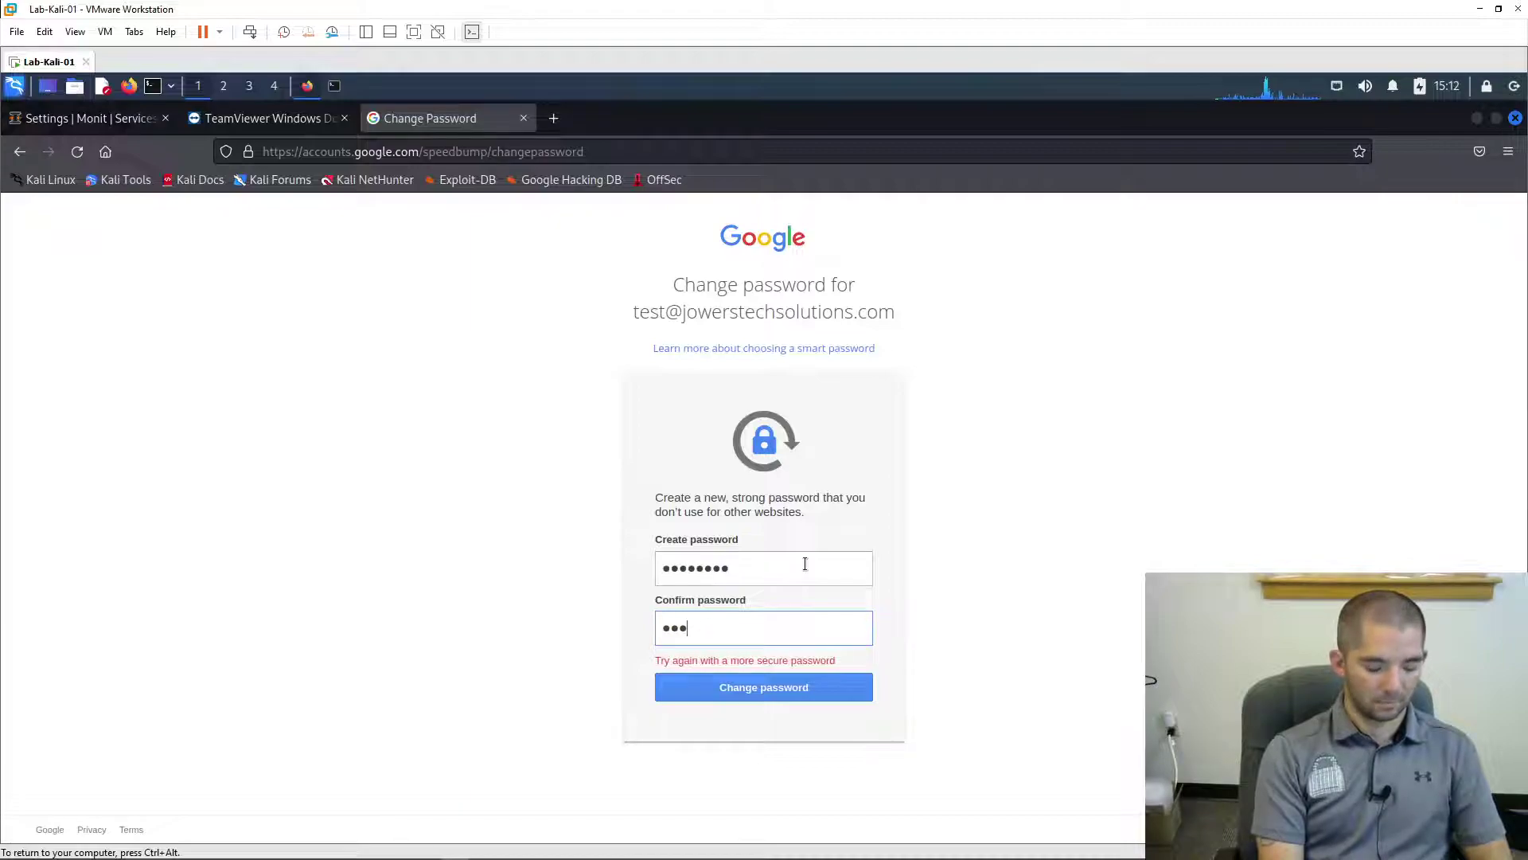
type("sword")
key("Return")
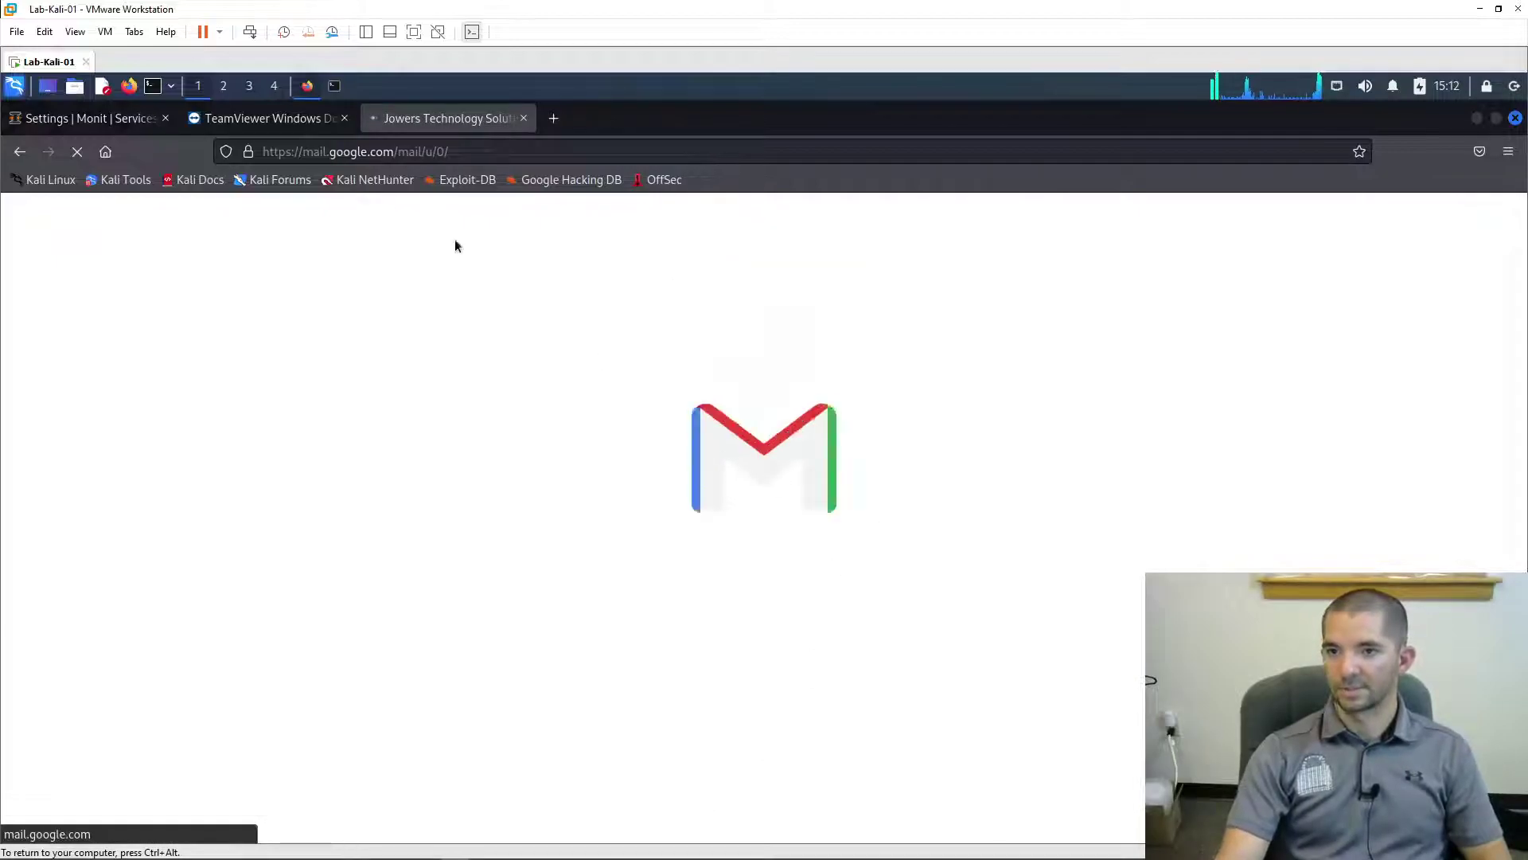
- Re-enter the Monit mail server password, save and apply the settings, and restart Monit
left_click(87, 118)
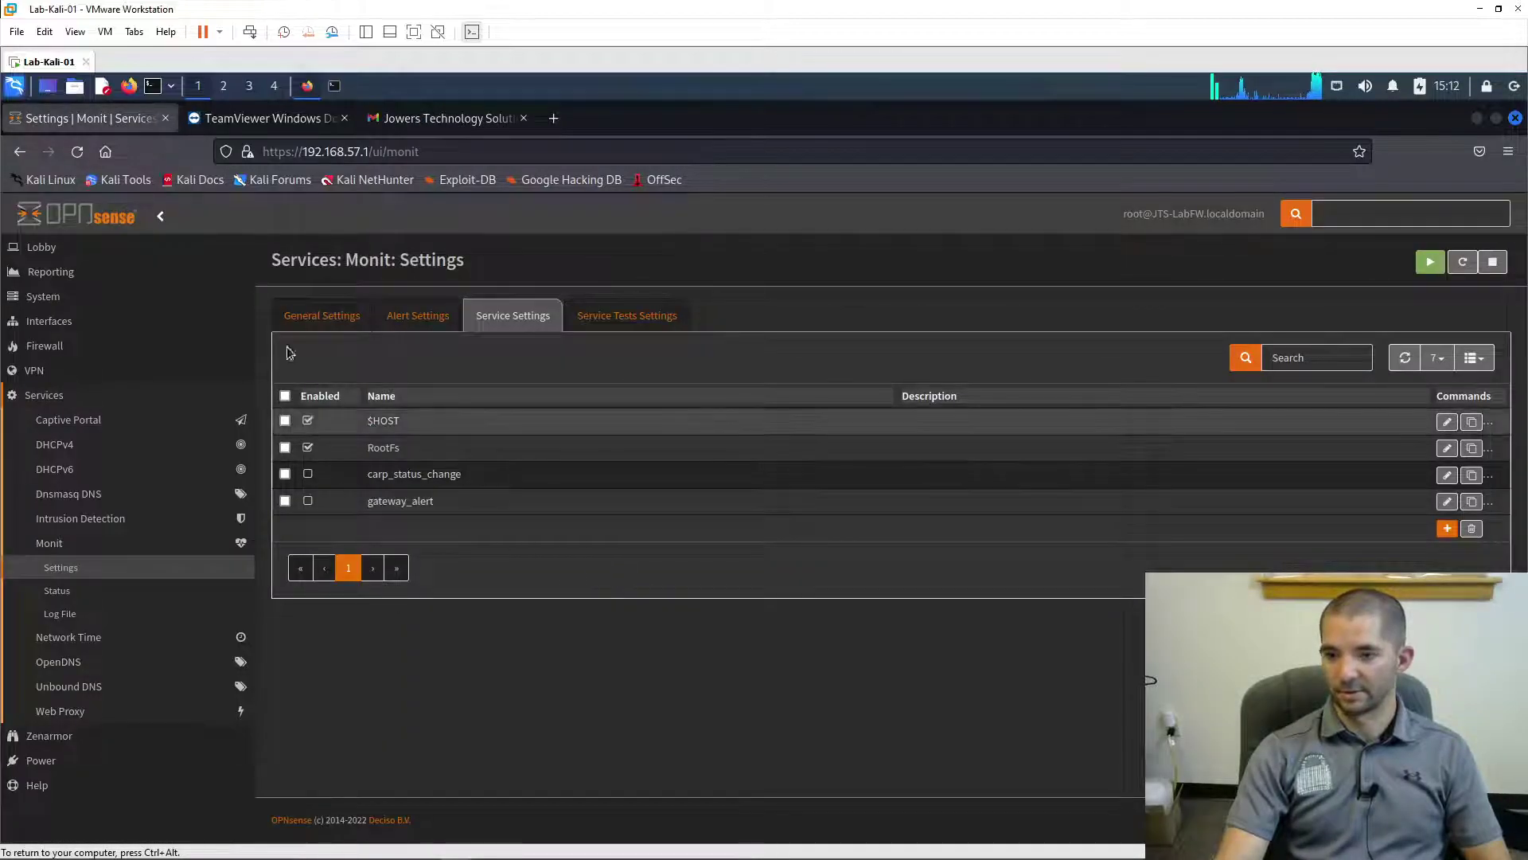
left_click(317, 318)
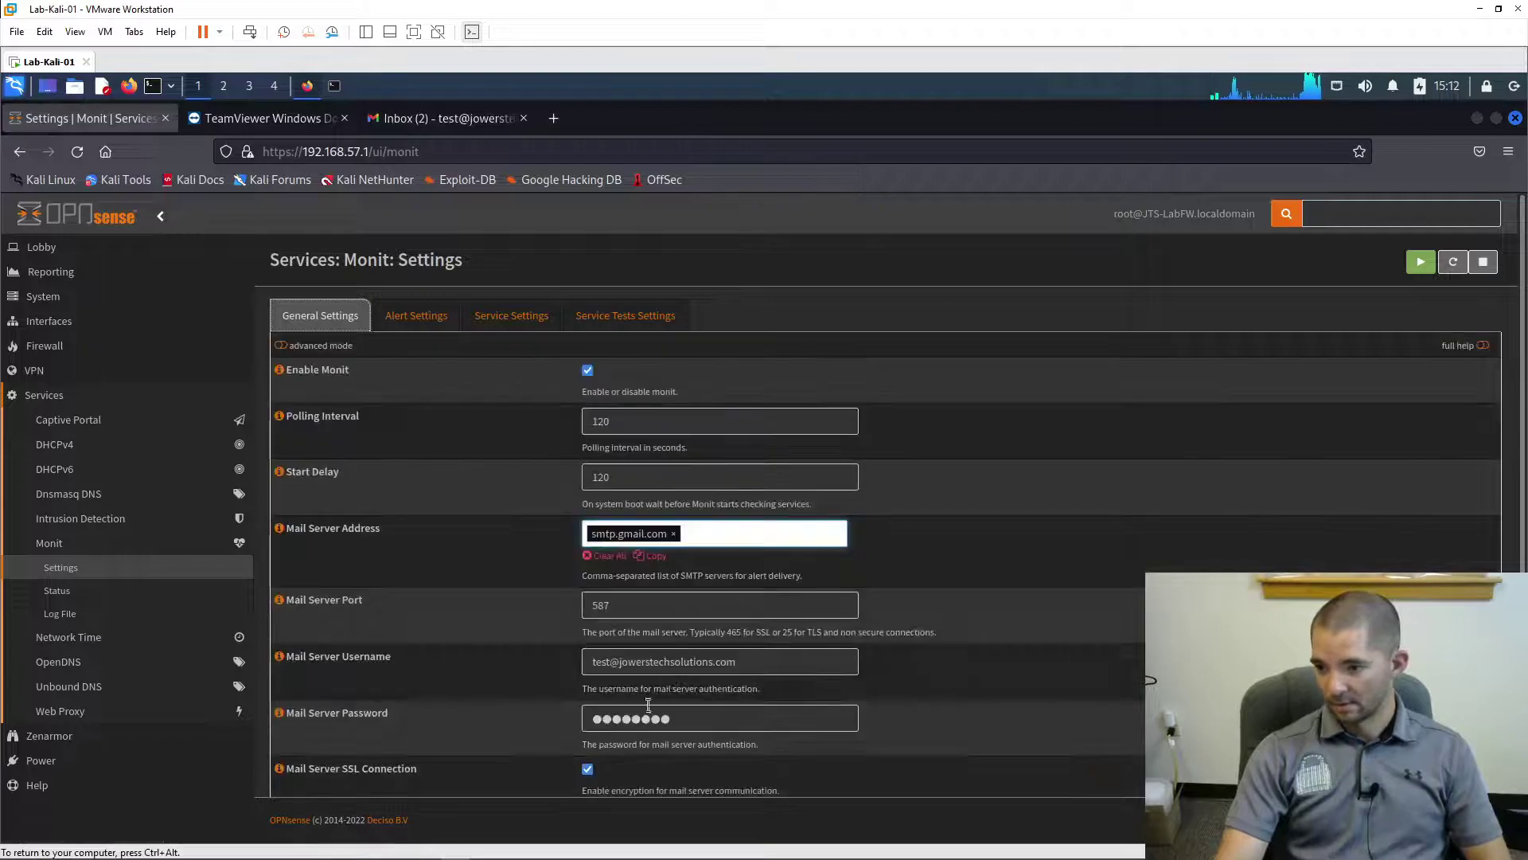
left_click(645, 720)
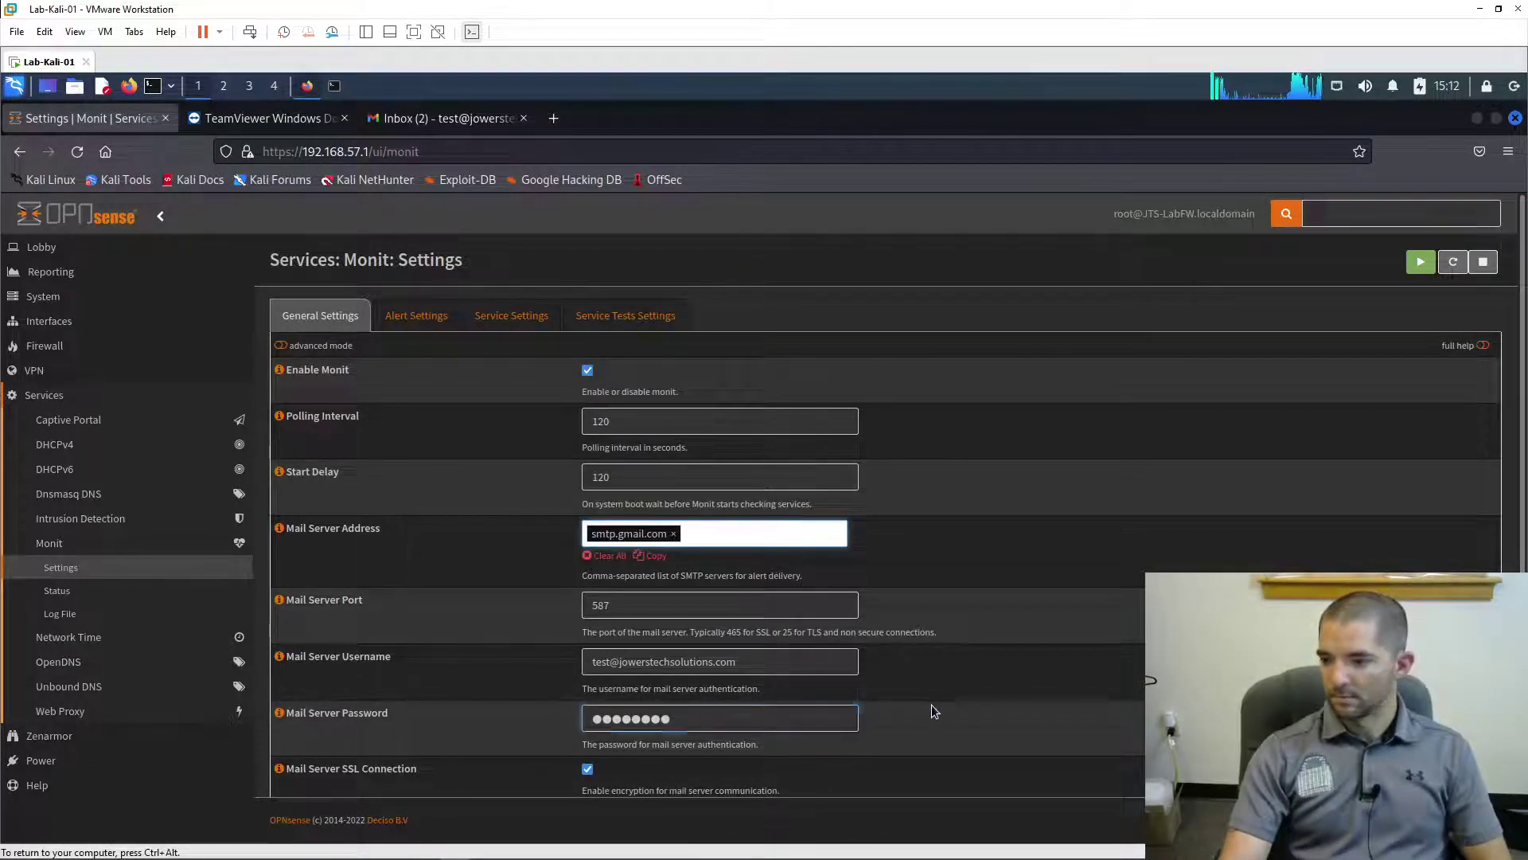
scroll(935, 711, "down", 1)
left_click(294, 765)
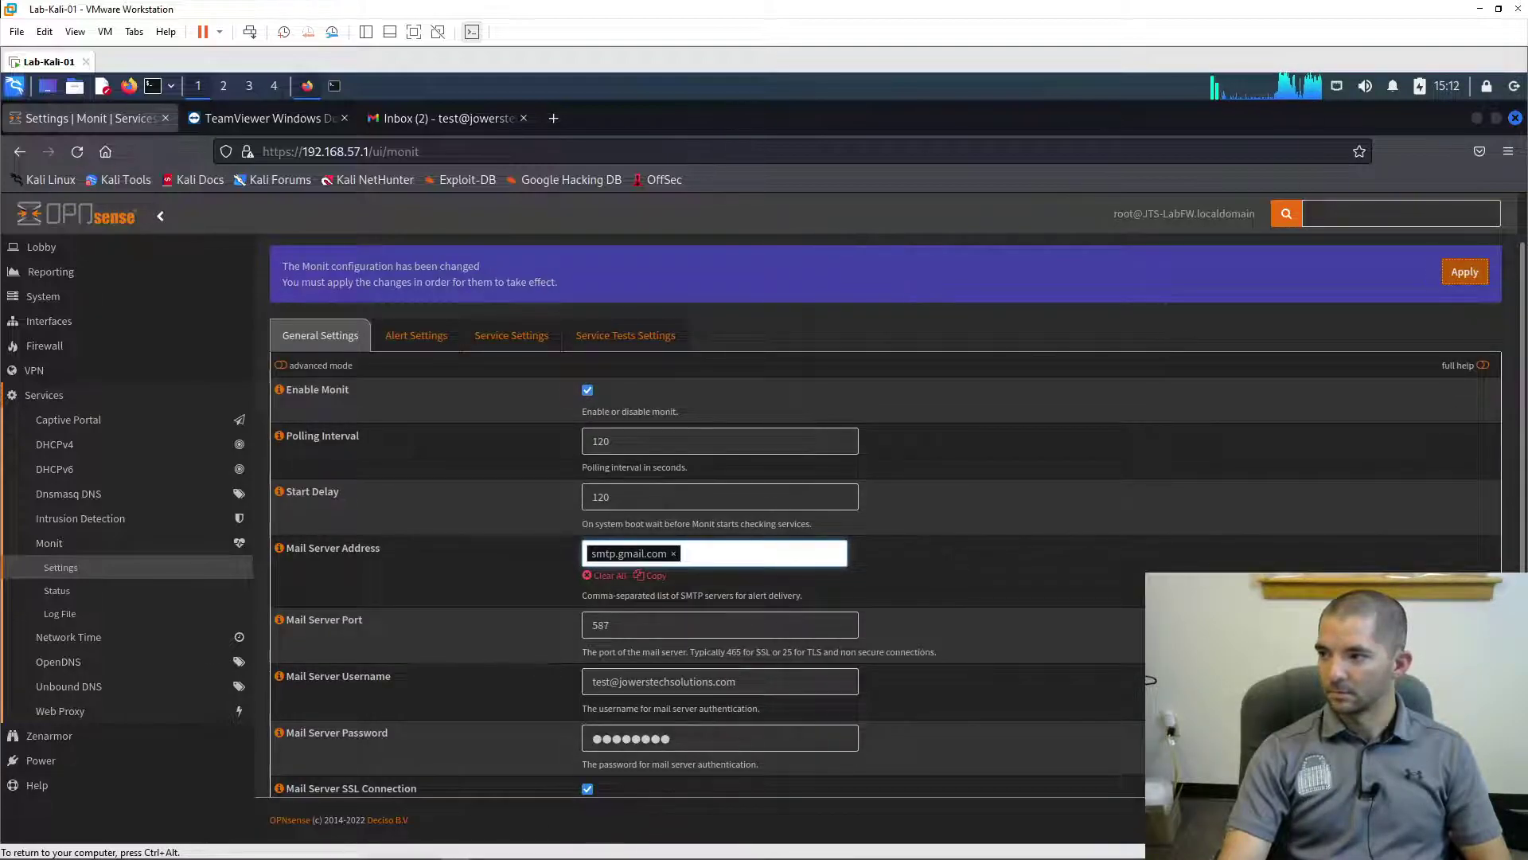
left_click(1464, 271)
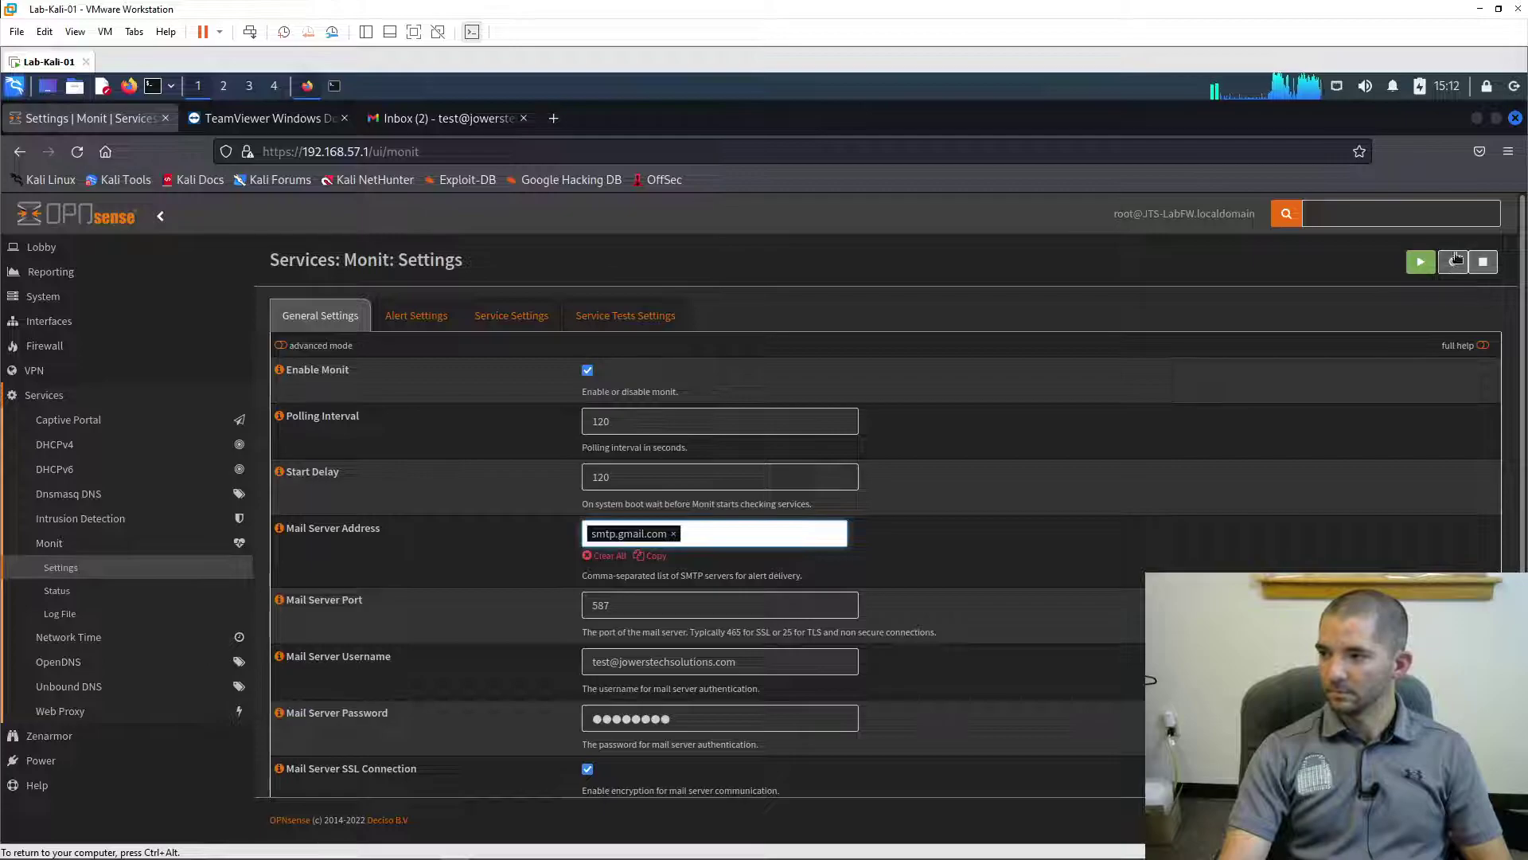
left_click(1454, 261)
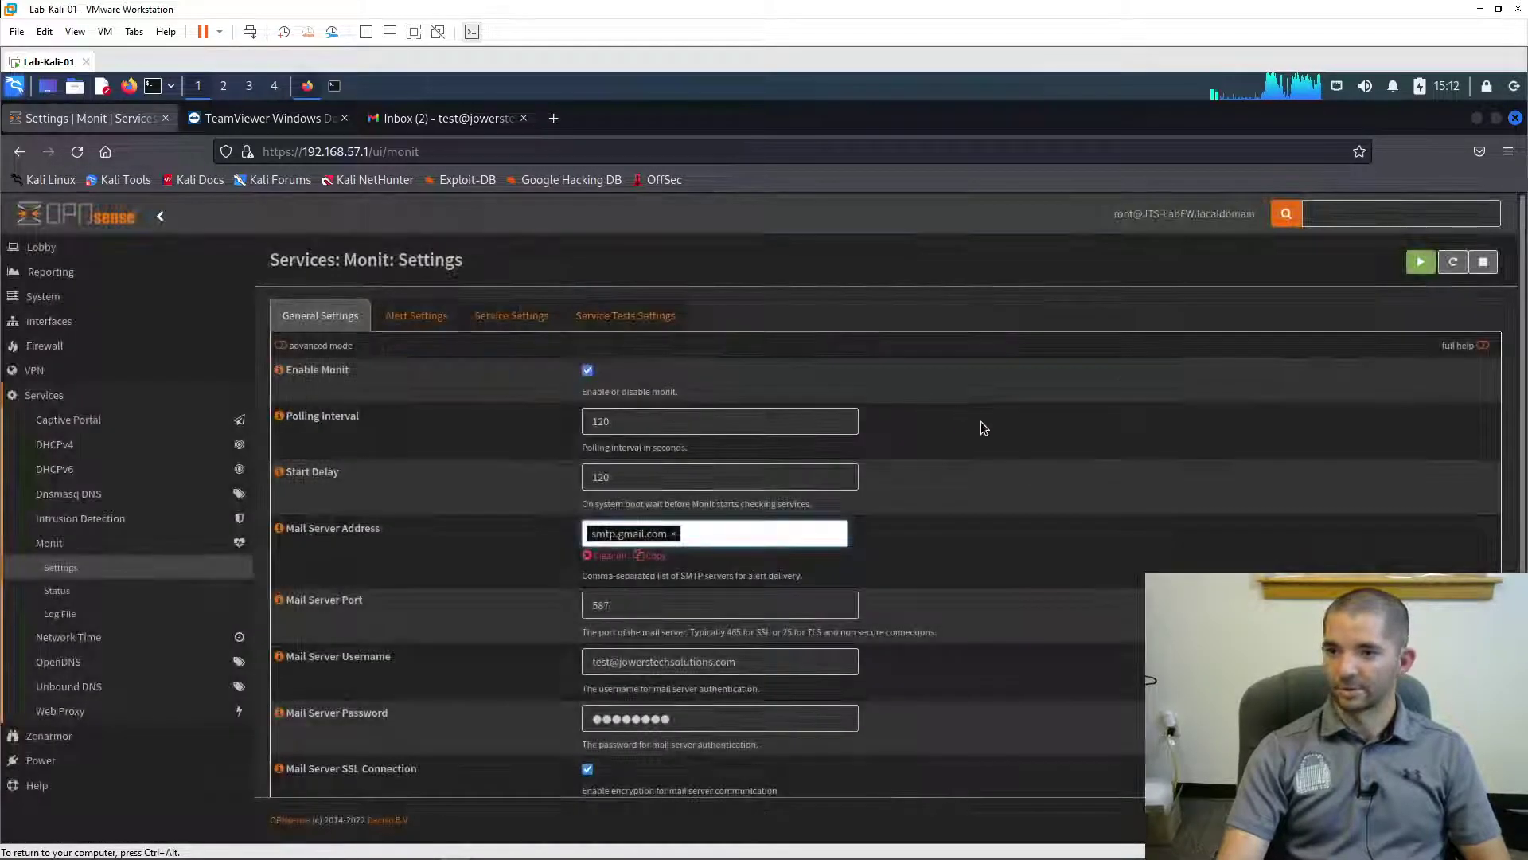
- Dismiss Gmail's 'See what's new' and chat pop-ups and refresh the inbox
left_click(465, 119)
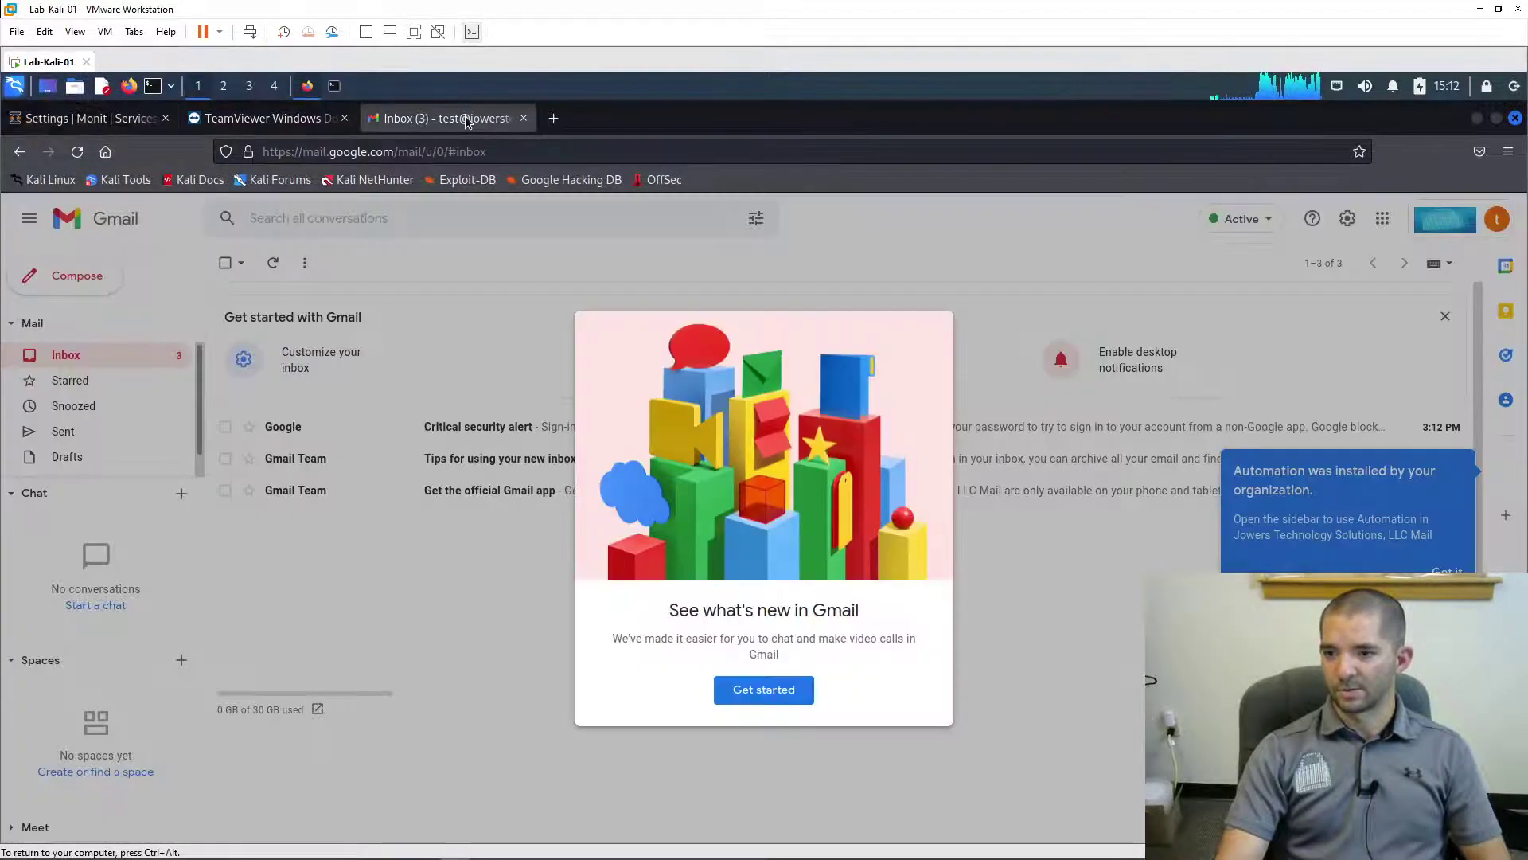
left_click(777, 690)
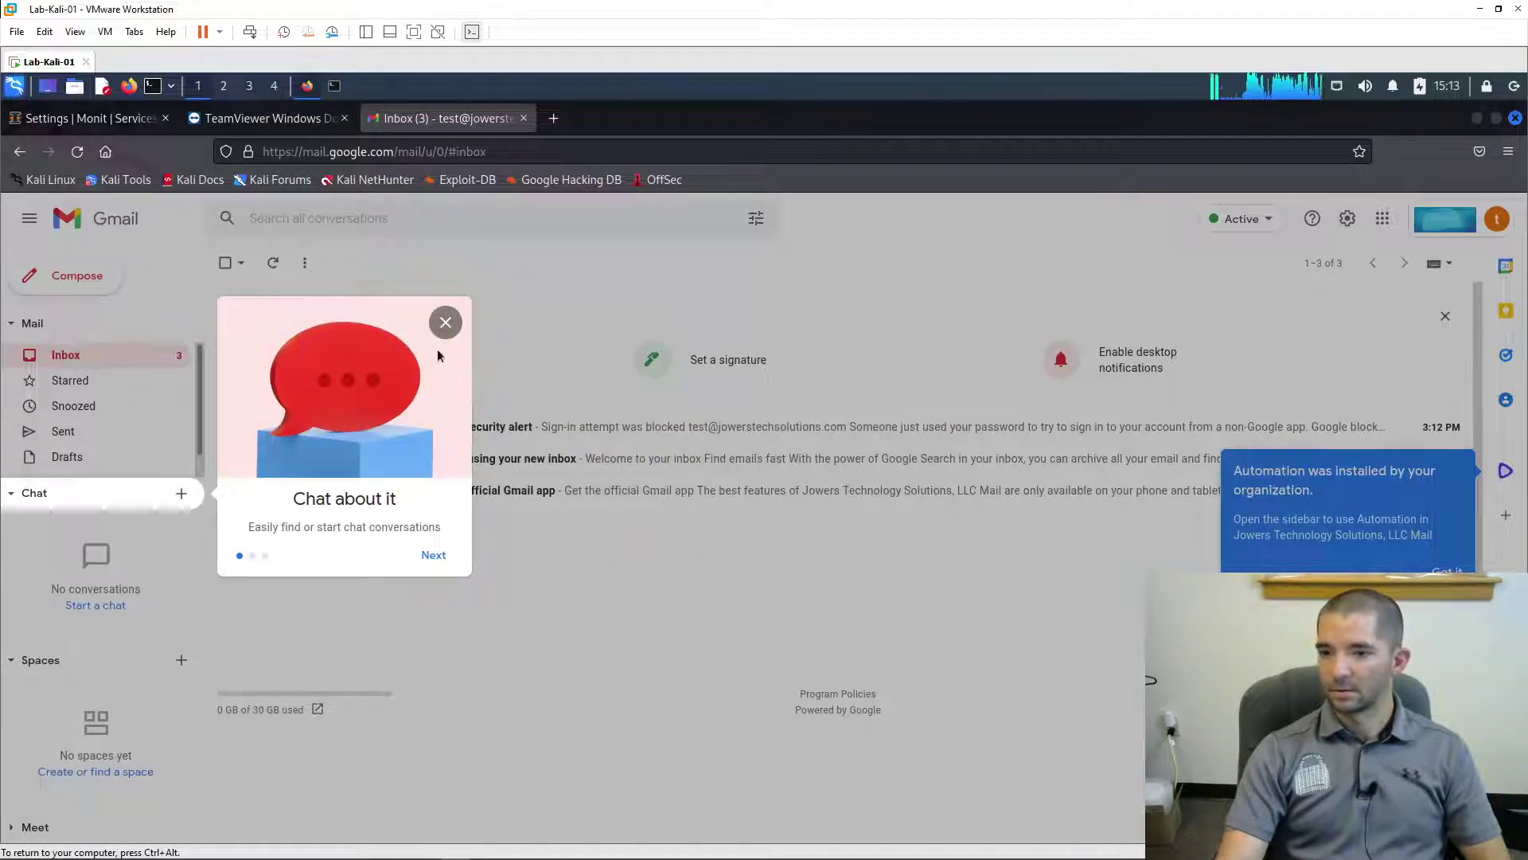
left_click(446, 322)
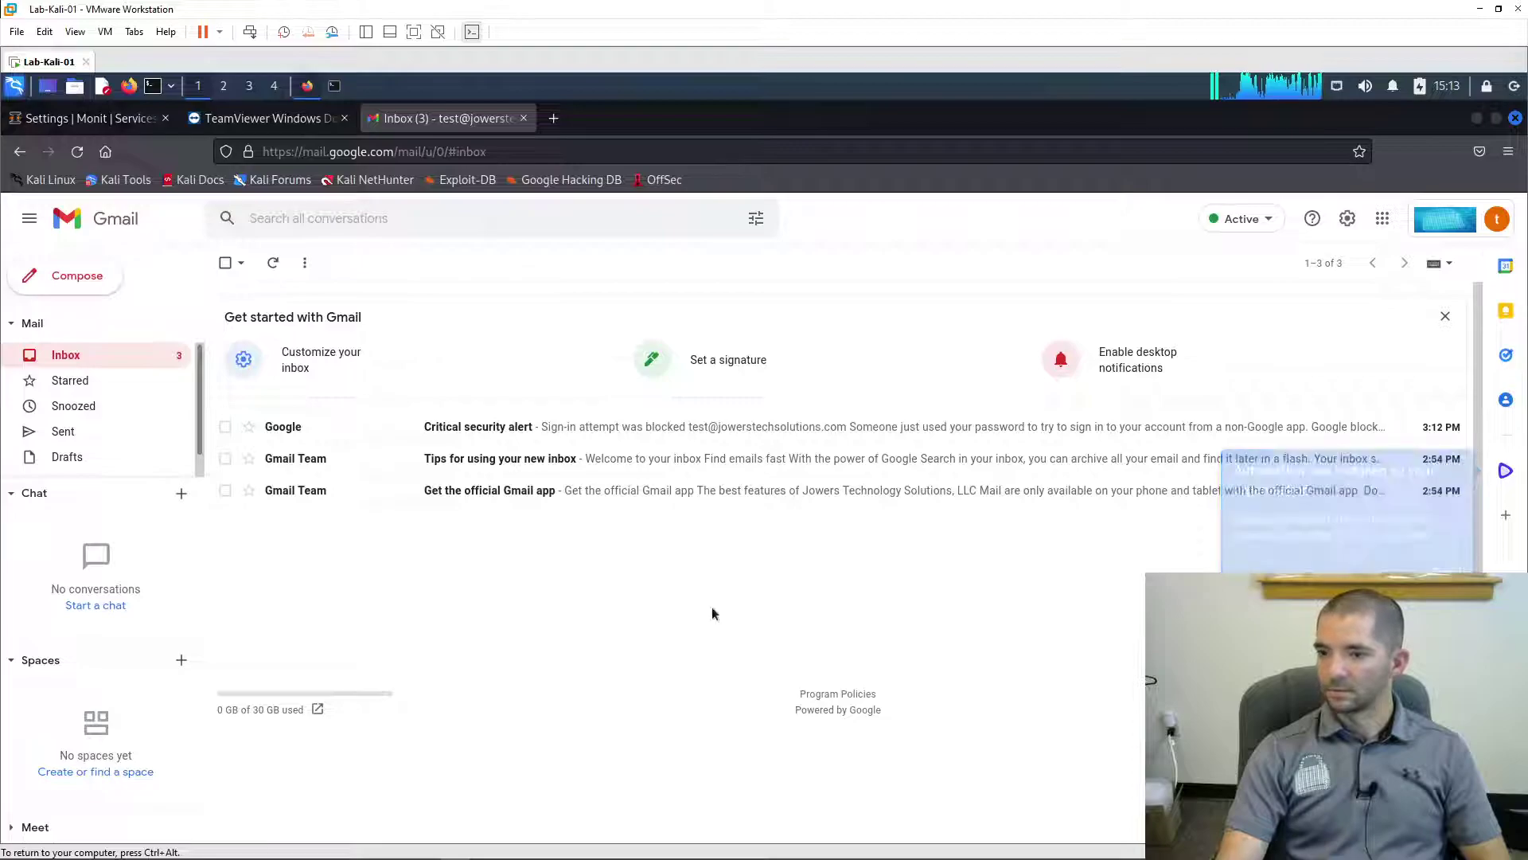
left_click(273, 263)
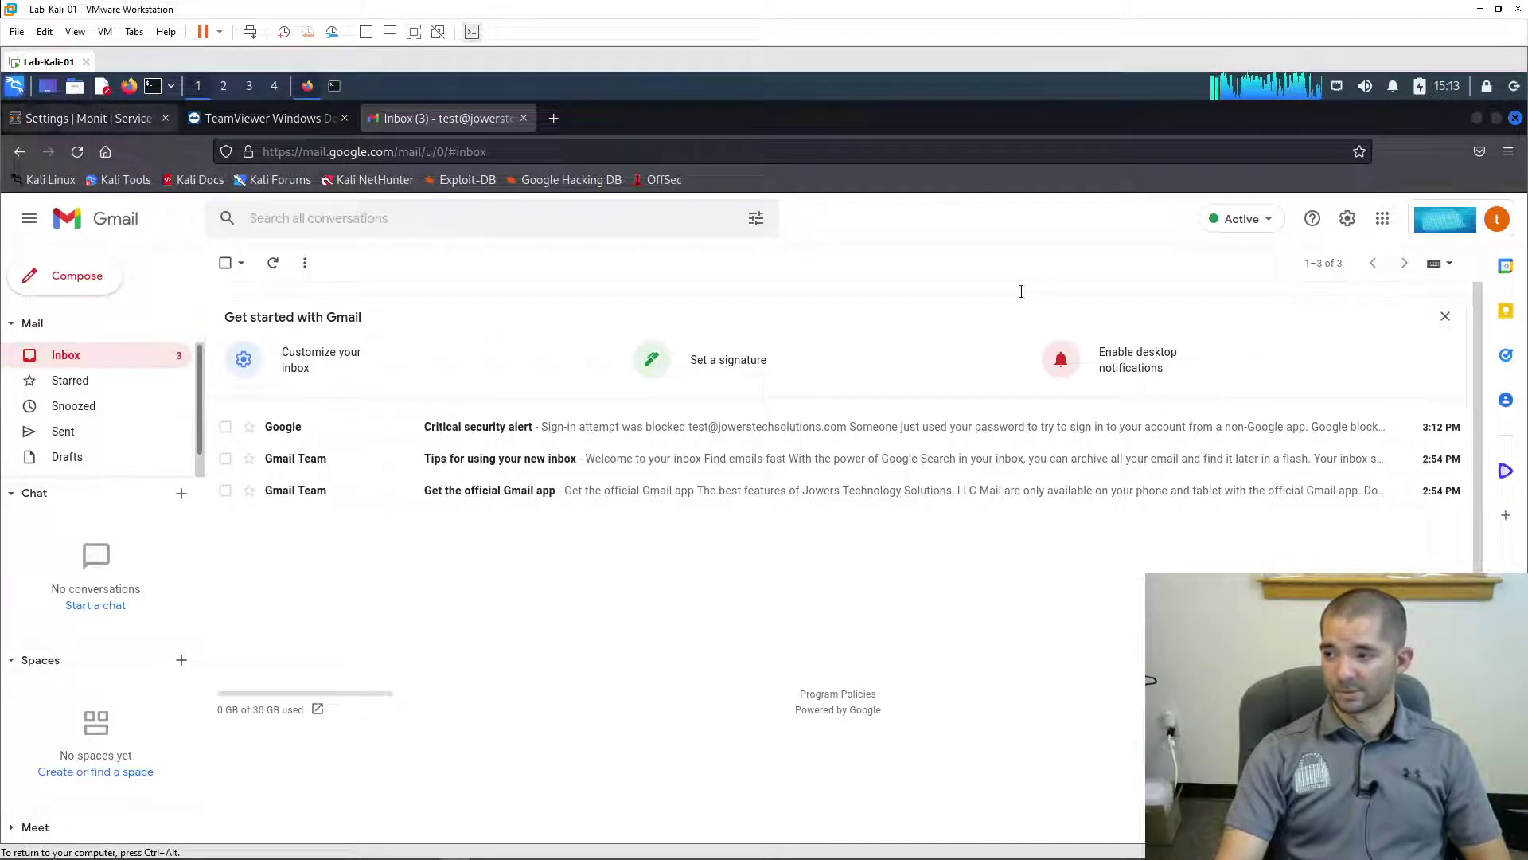
- Stop Monit in OPNsense and refresh the Gmail inbox to check for alert emails
key("ctrl+Tab")
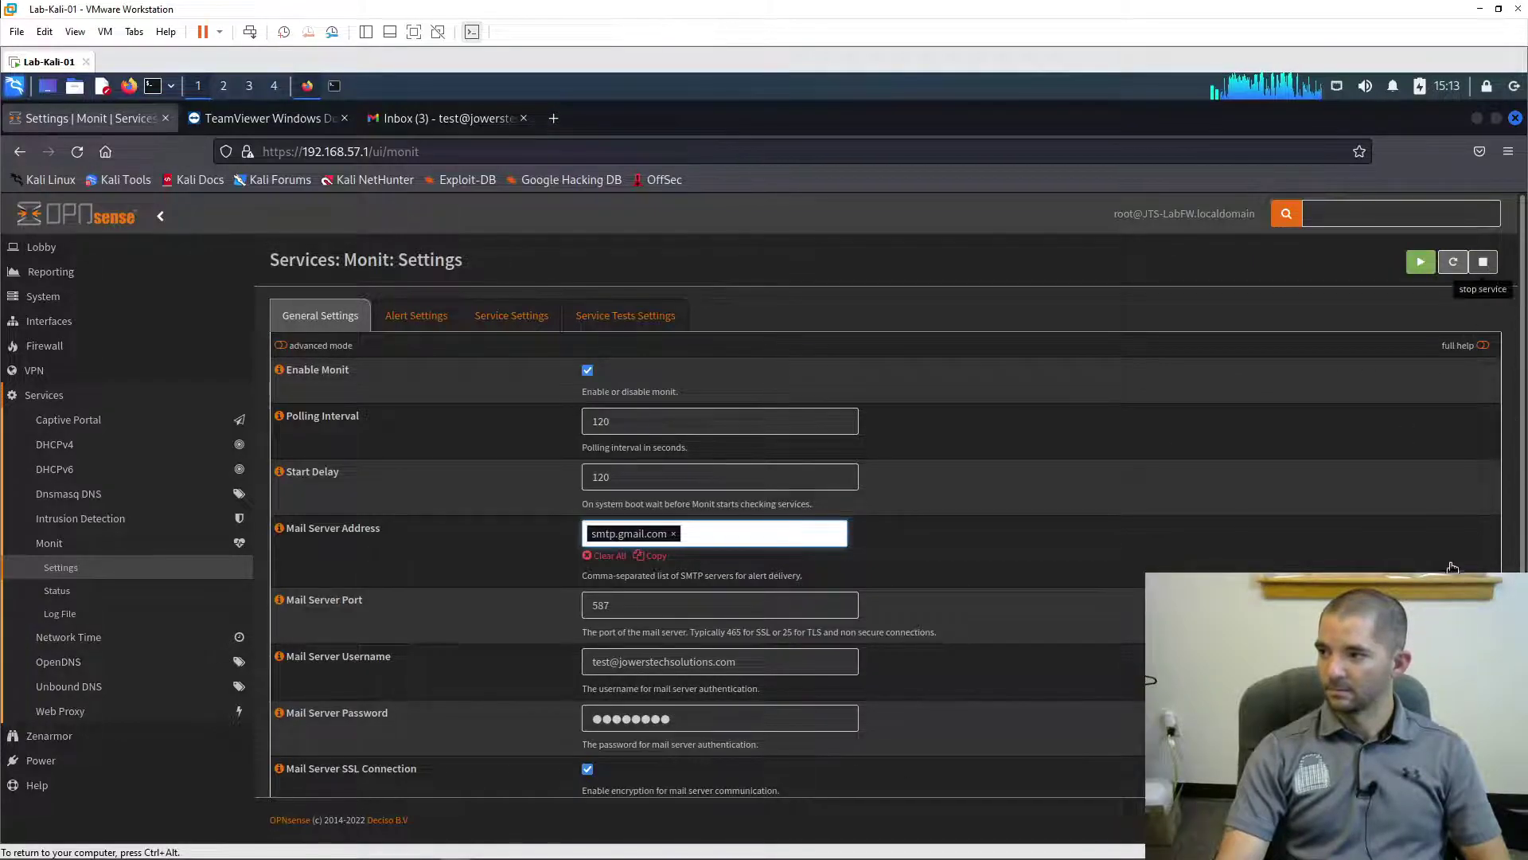
left_click(1485, 261)
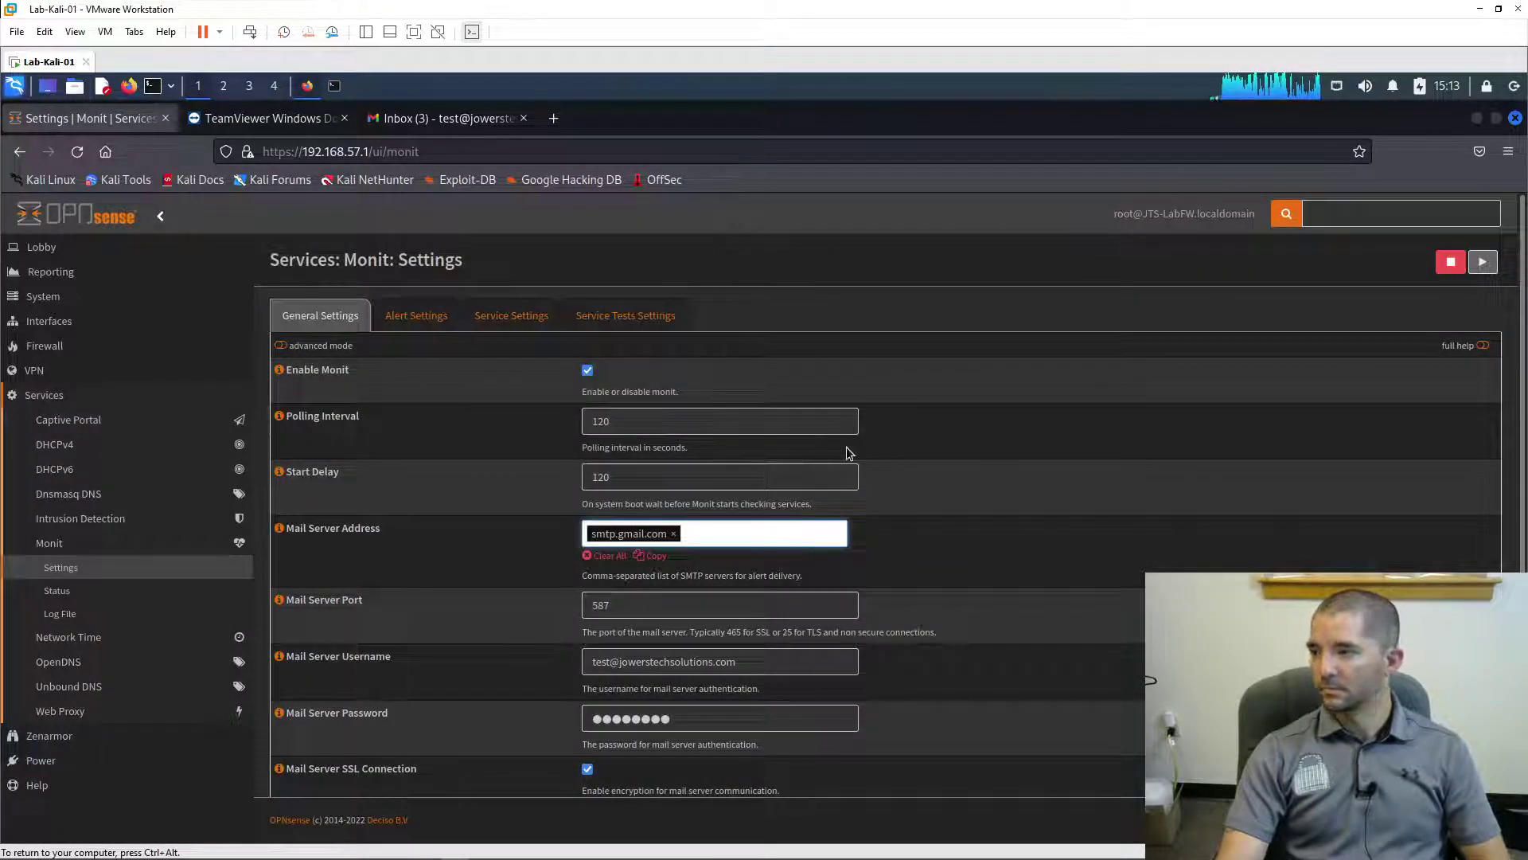
left_click(446, 118)
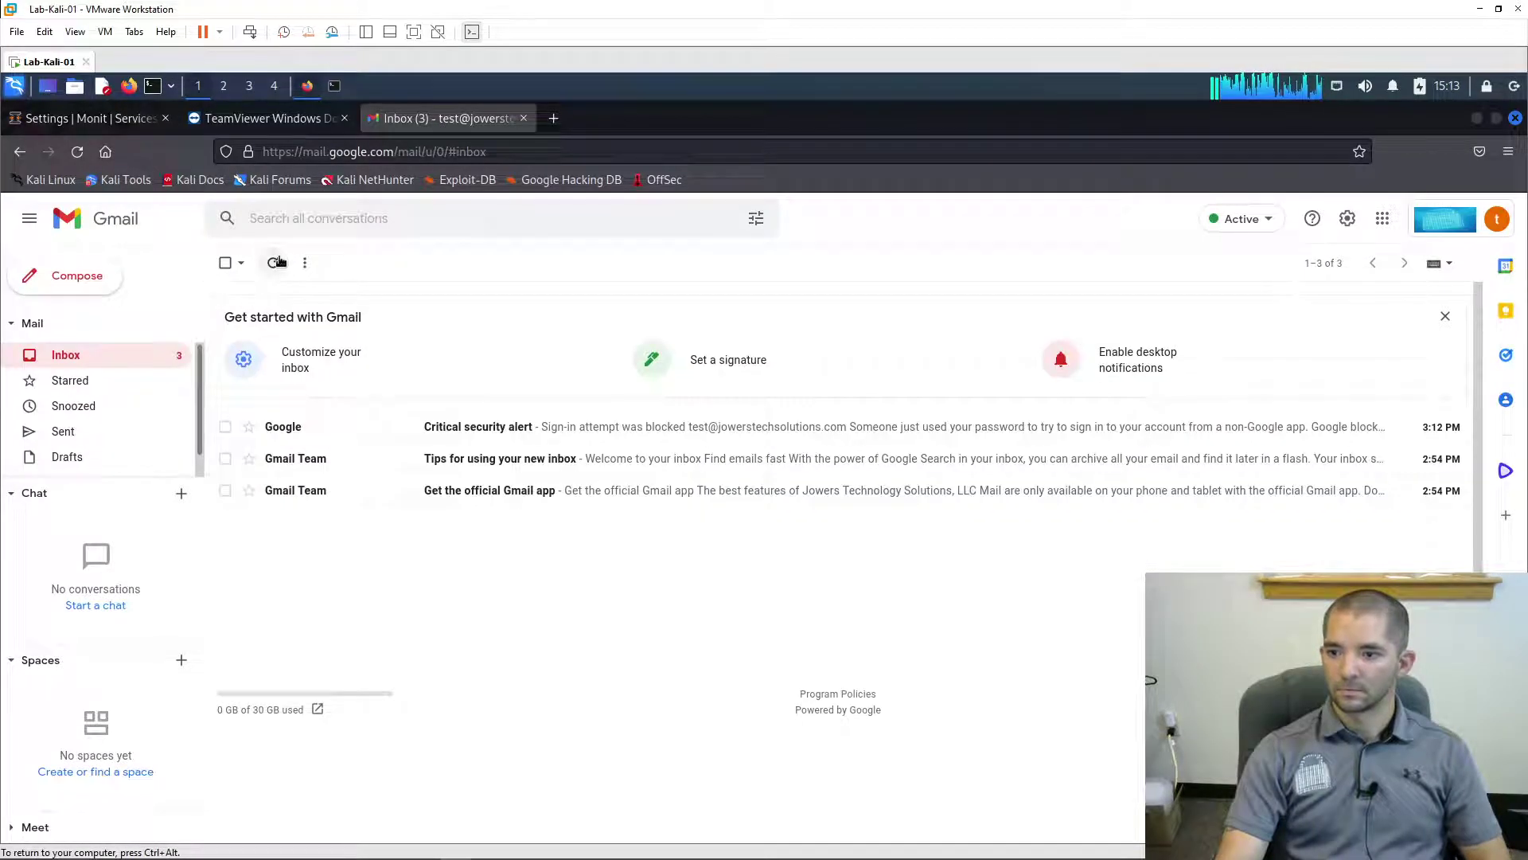
left_click(276, 262)
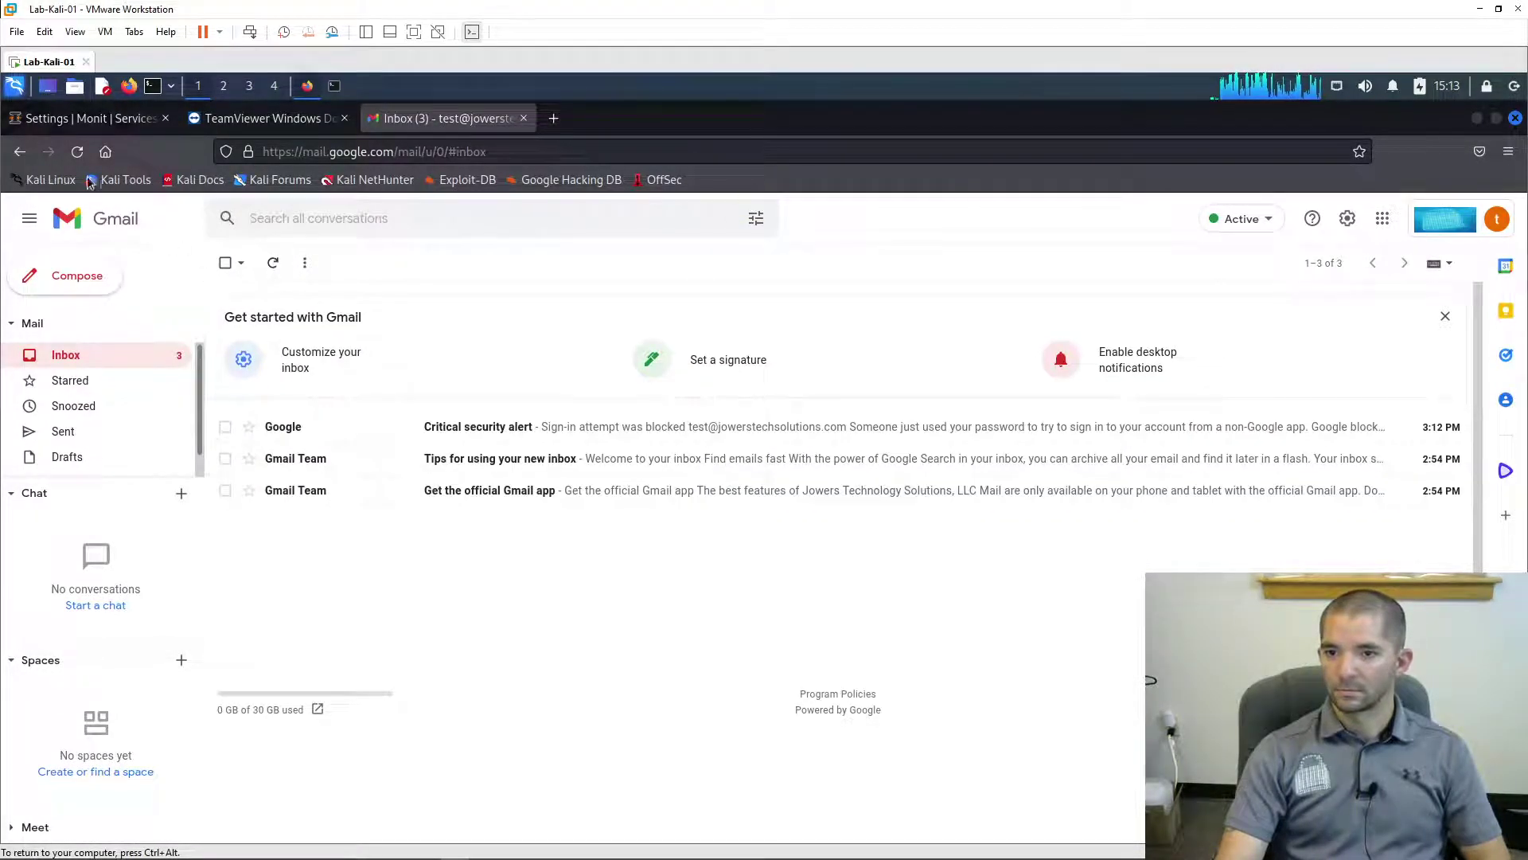
left_click(74, 121)
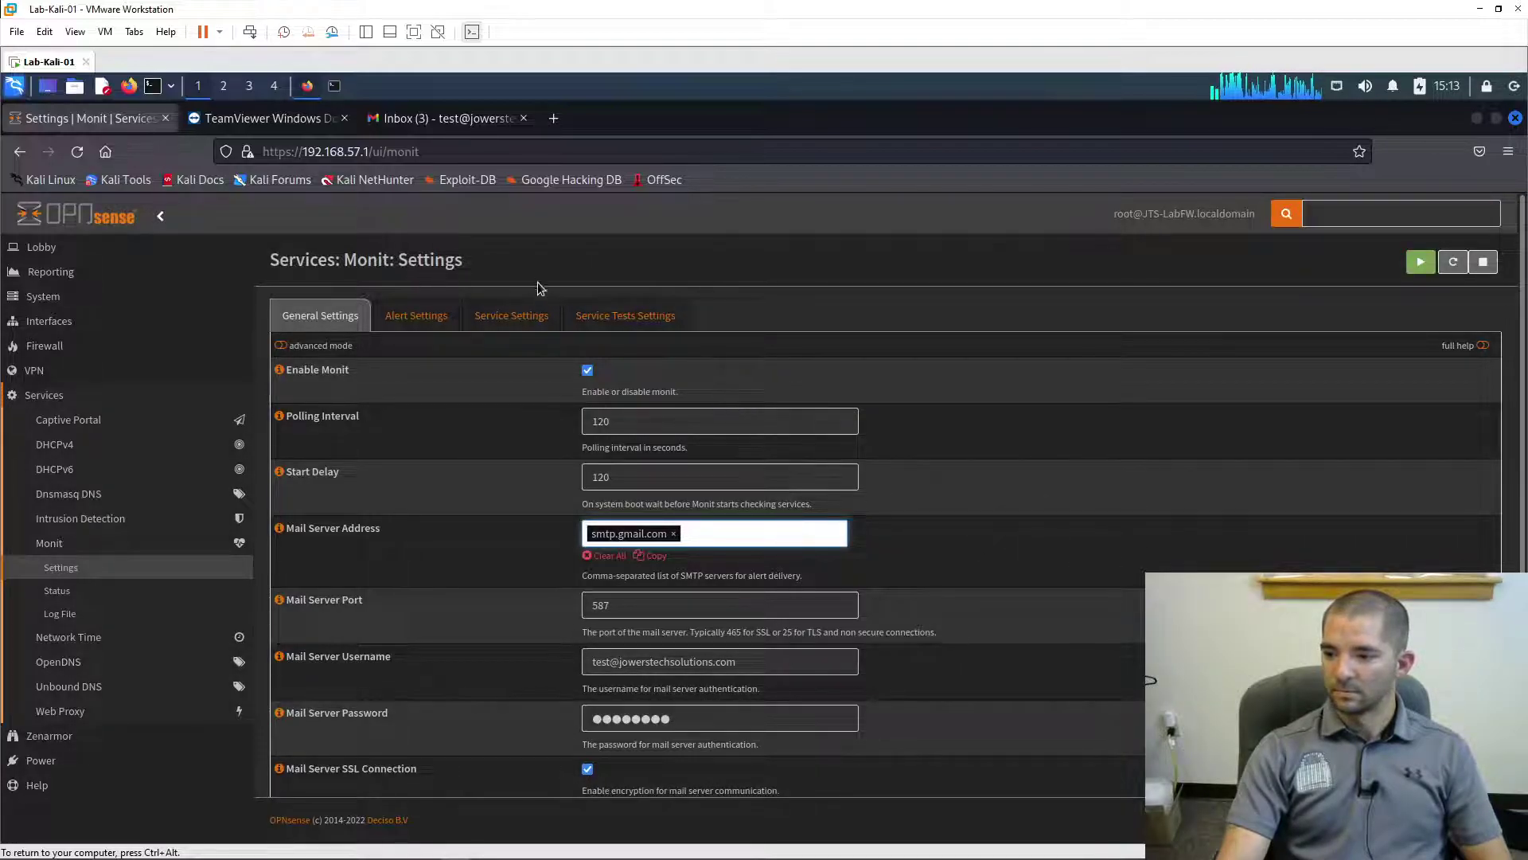
left_click(466, 131)
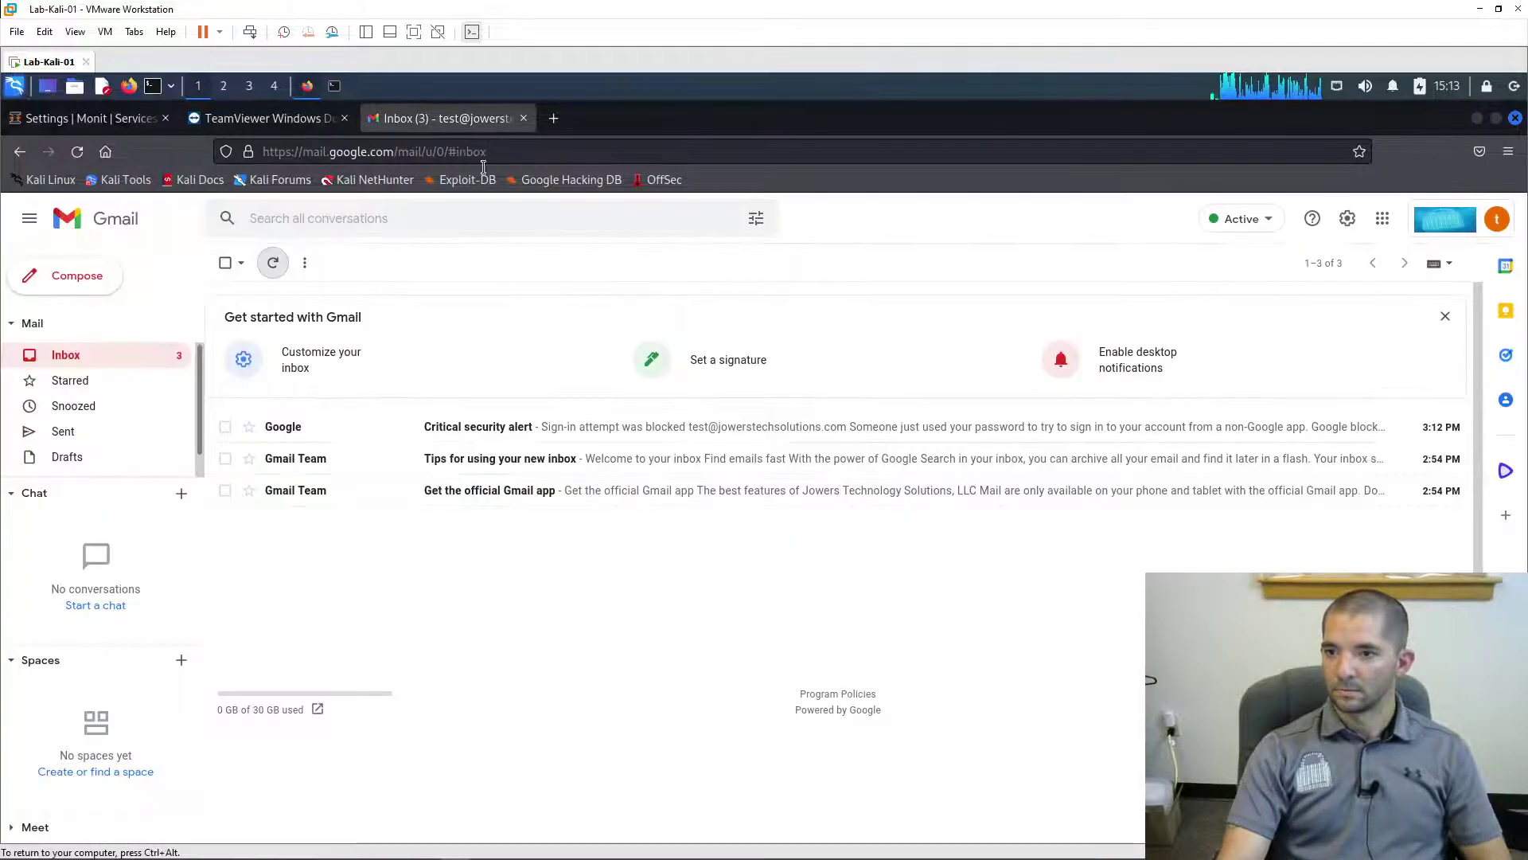
left_click(275, 262)
- Open Less secure app access in the Google Account's Security settings
left_click(1497, 218)
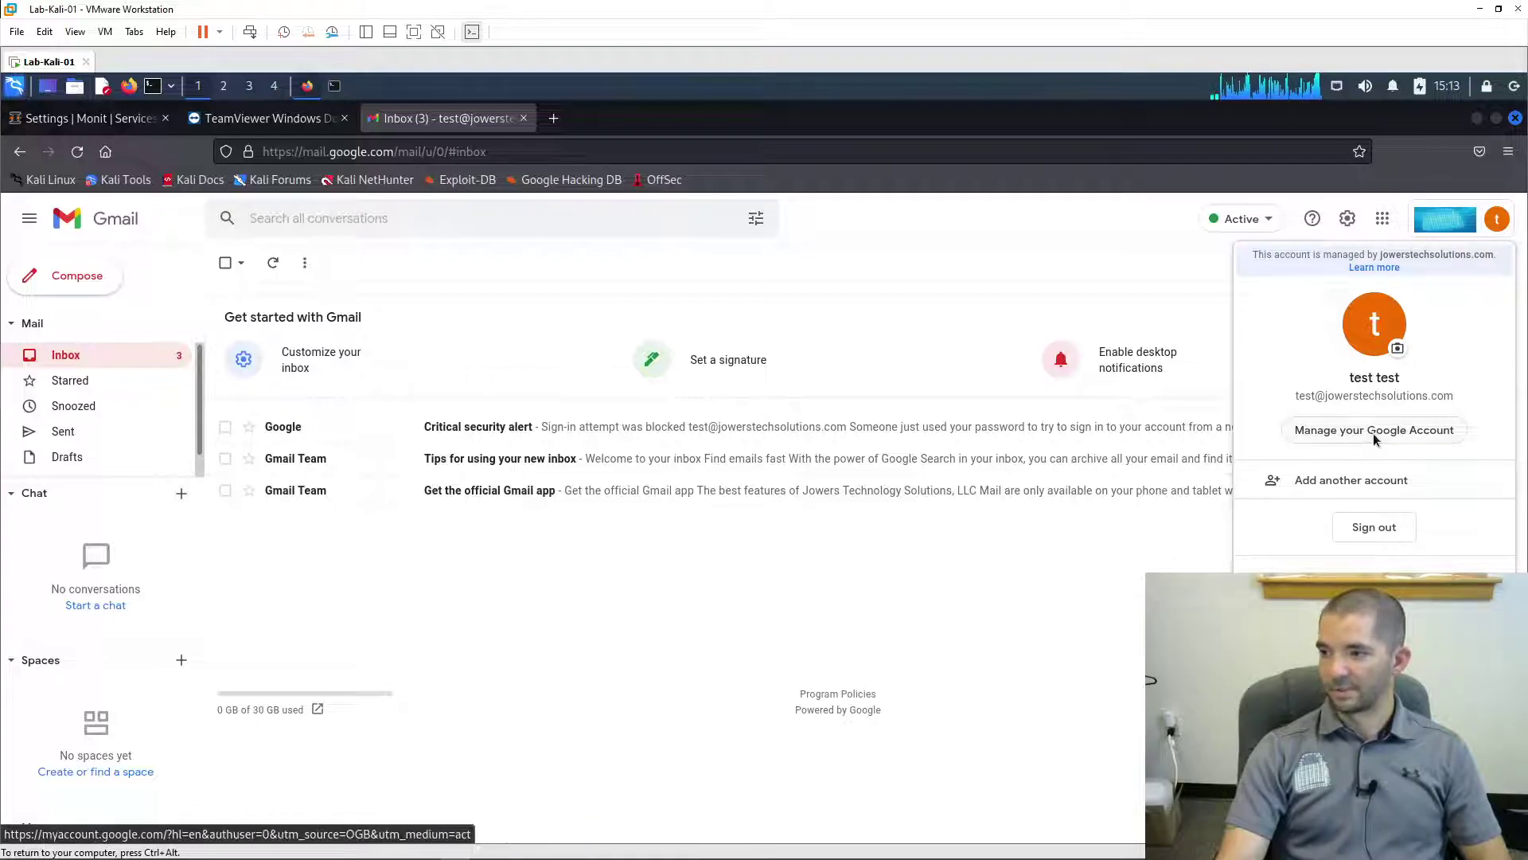
left_click(1373, 433)
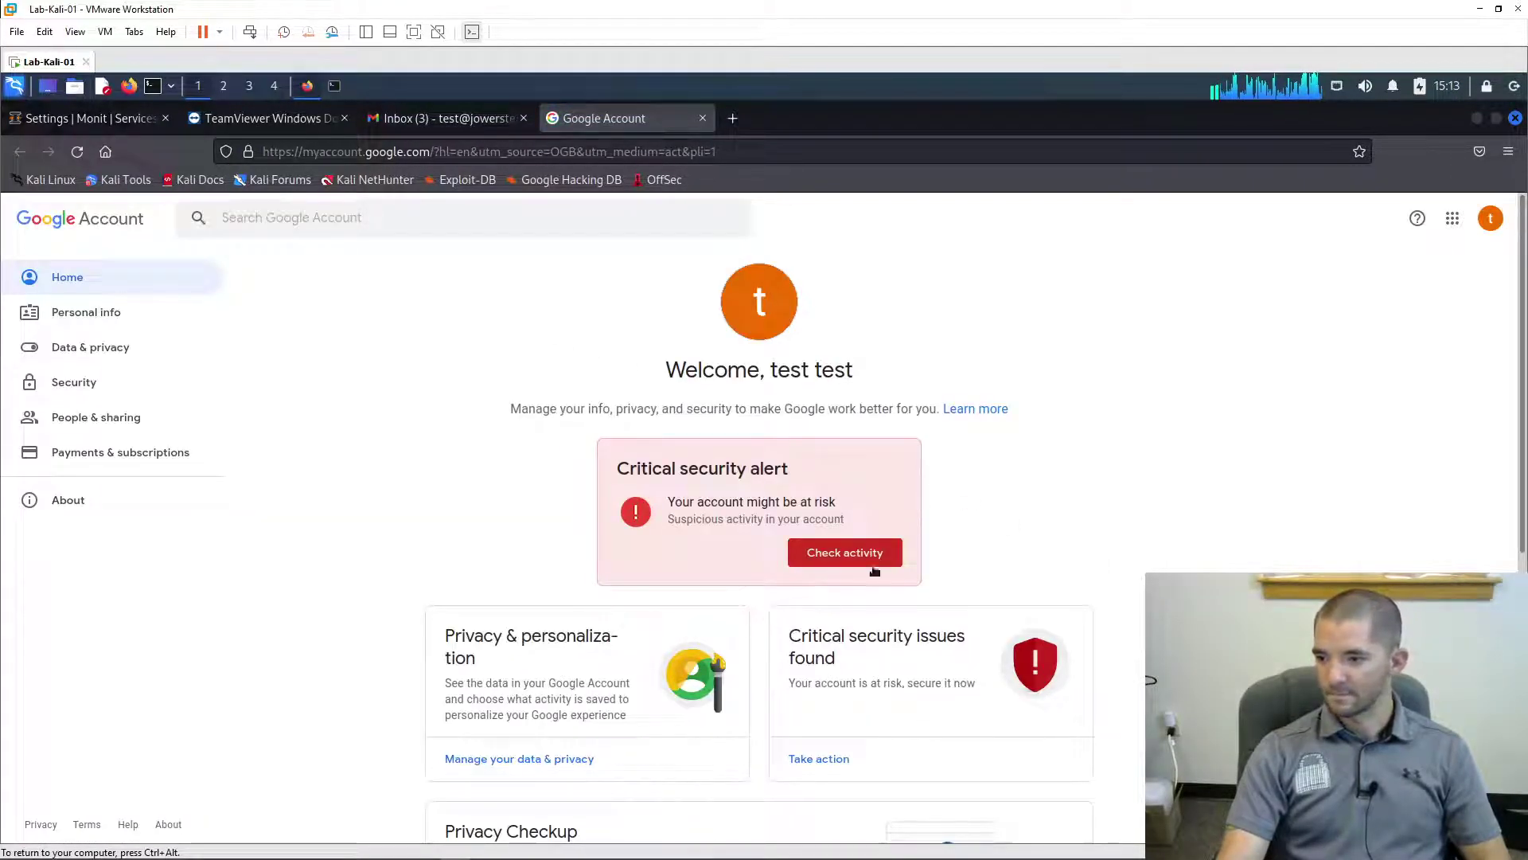
scroll(908, 500, "down", 6)
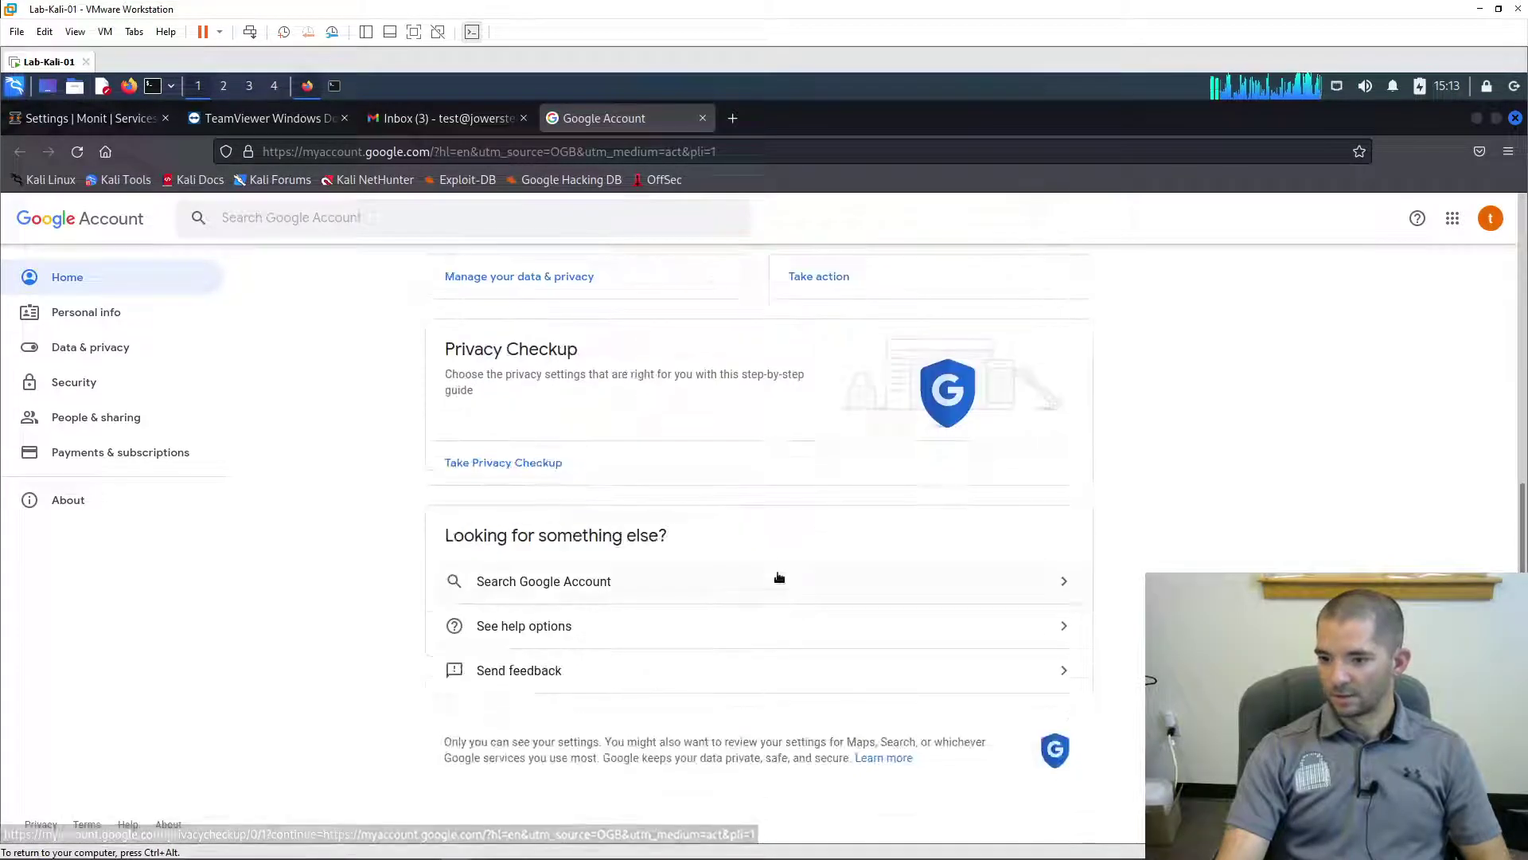
left_click(102, 384)
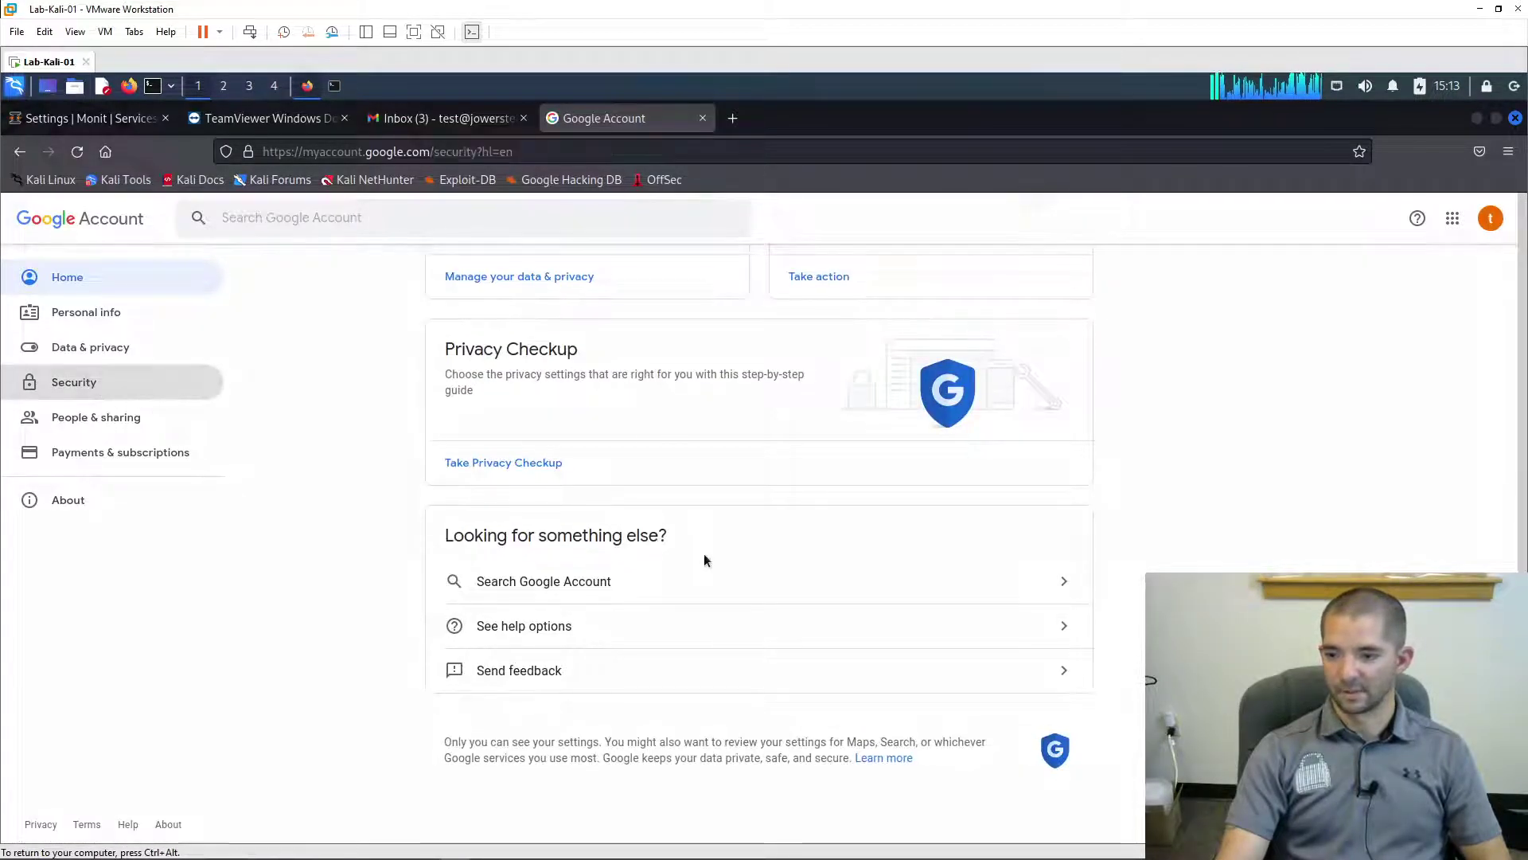
scroll(716, 517, "down", 5)
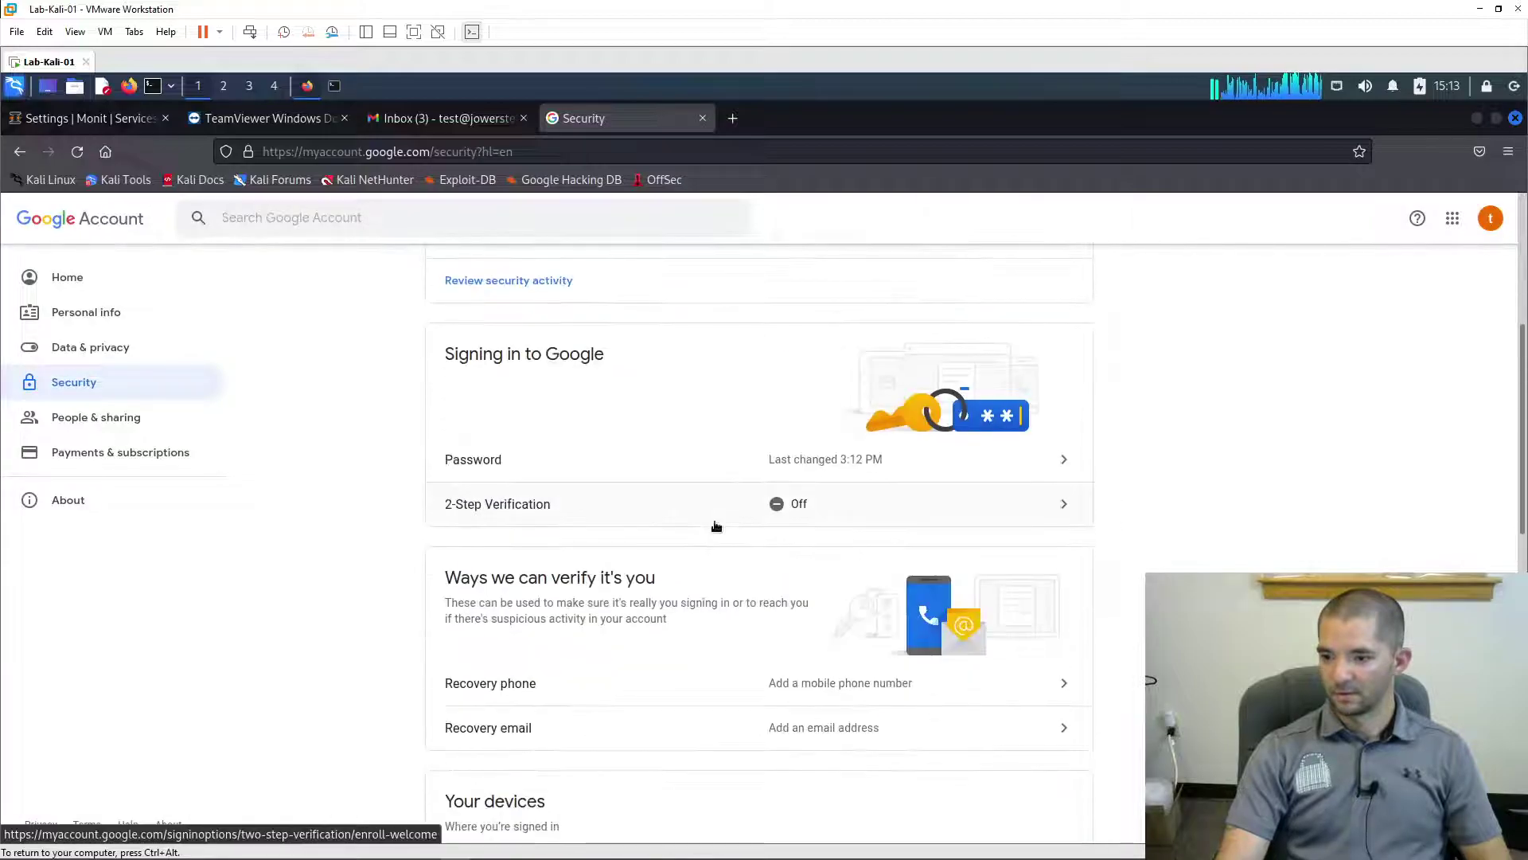
scroll(686, 727, "down", 3)
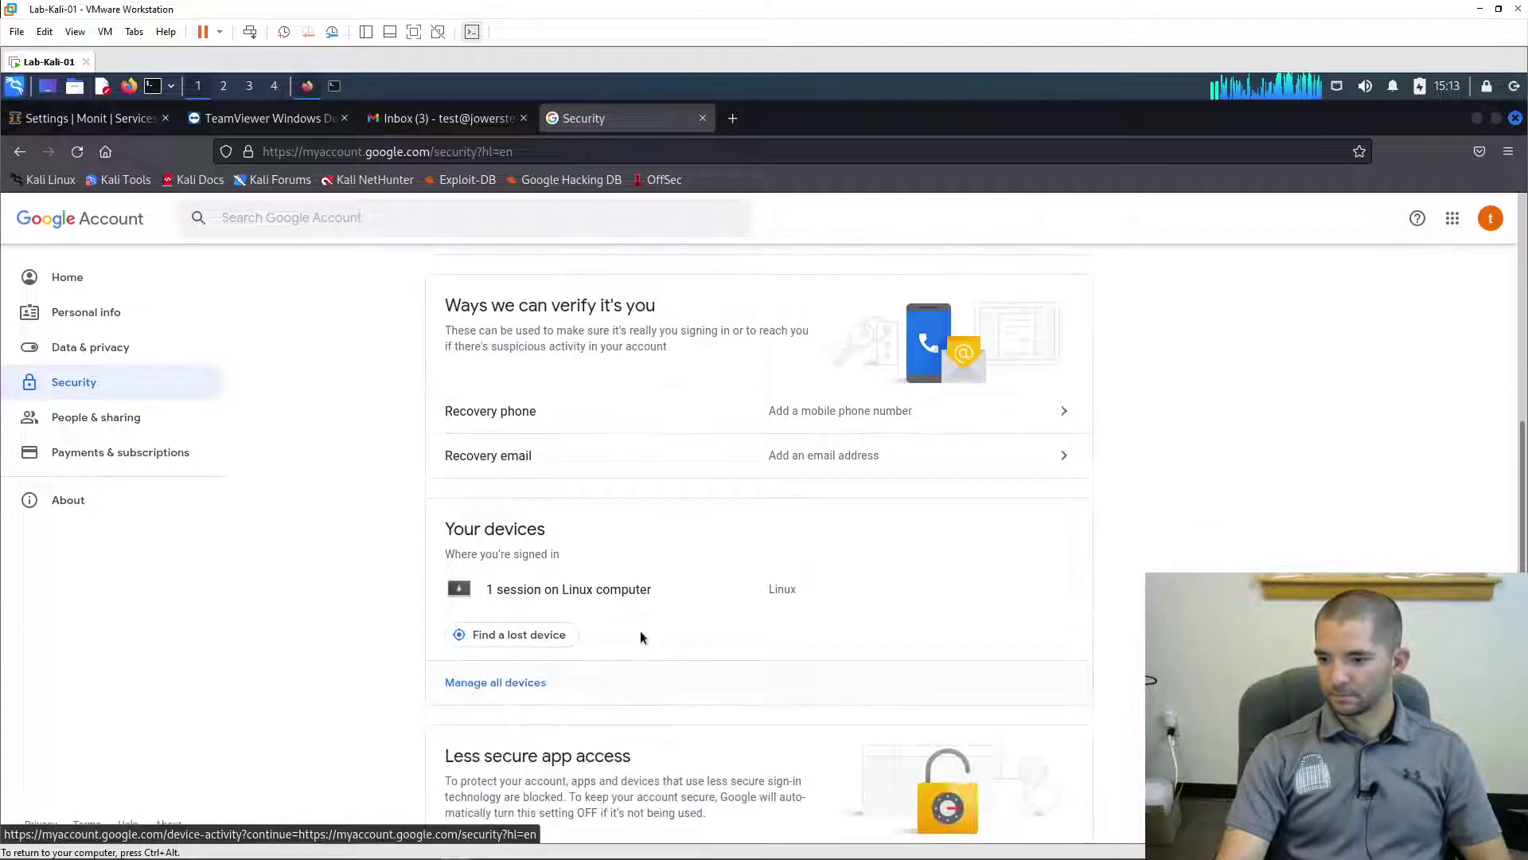
scroll(640, 636, "down", 4)
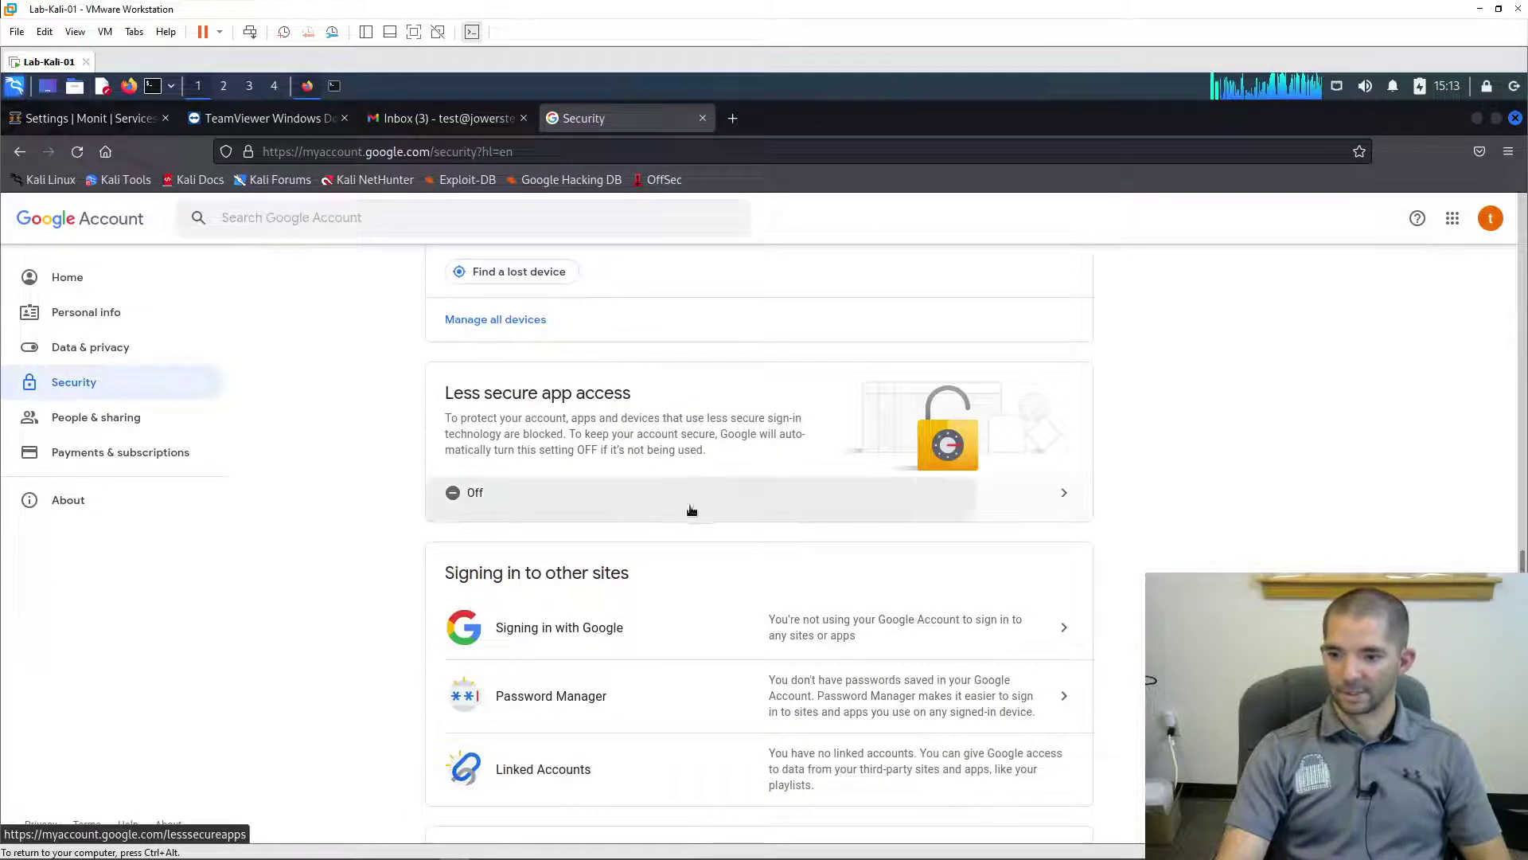
left_click(740, 510)
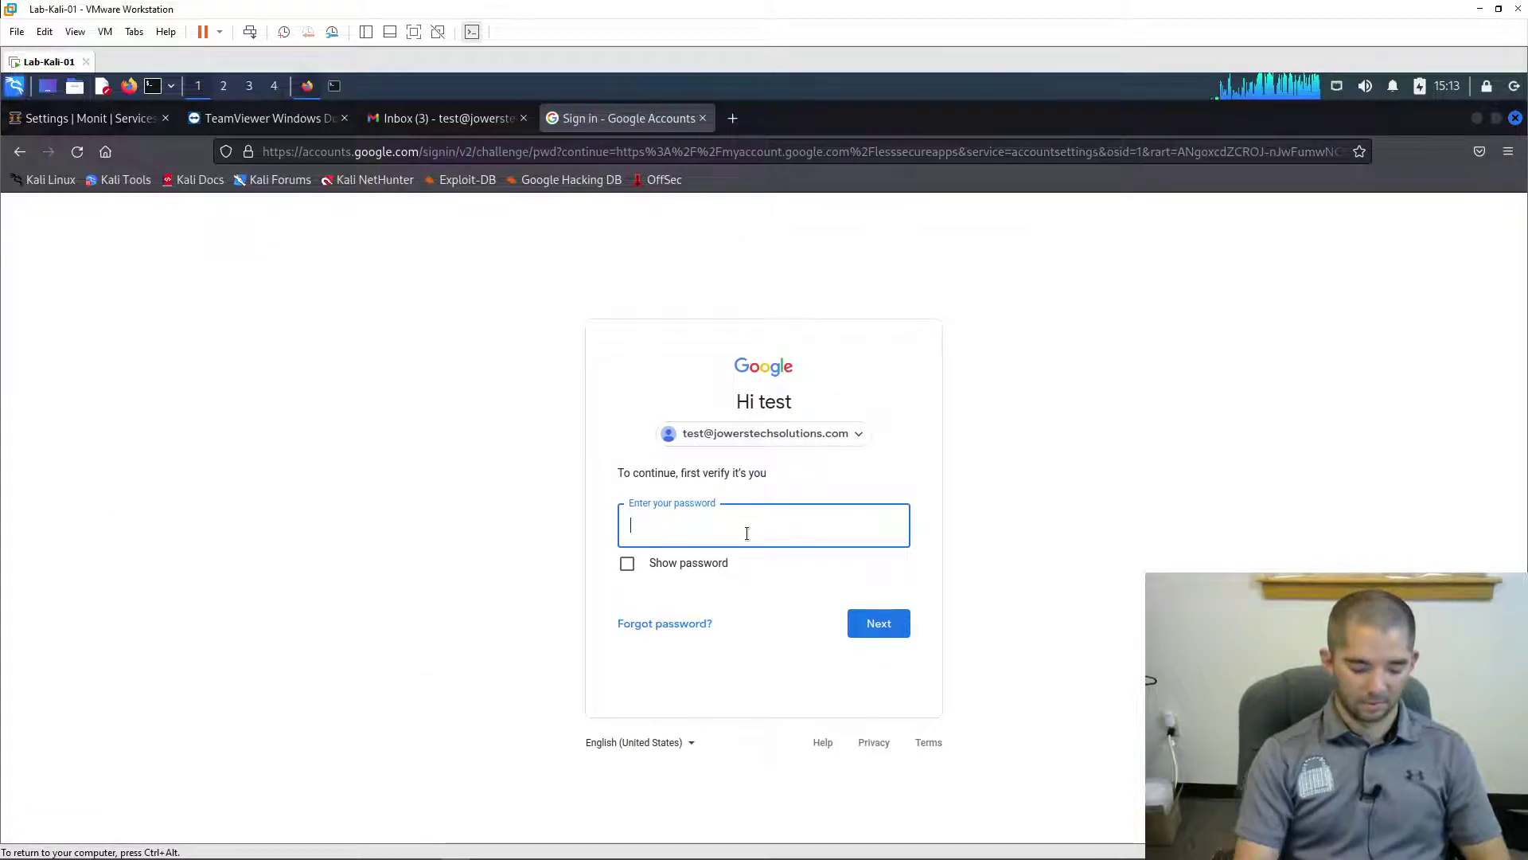
- Confirm the account password, switch Allow less secure apps ON, and return to Security
type("****")
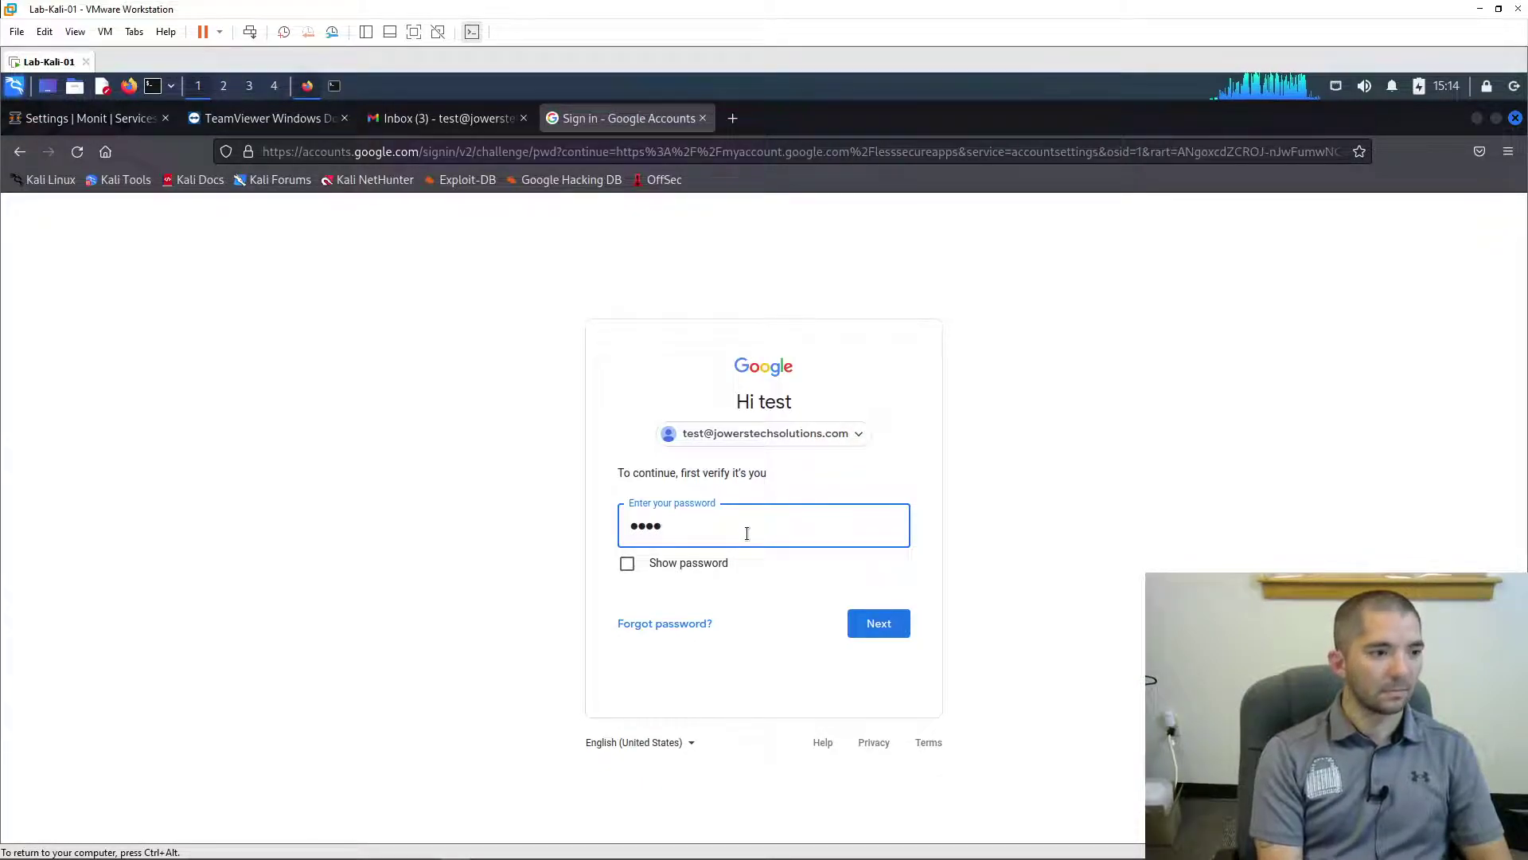
type("****")
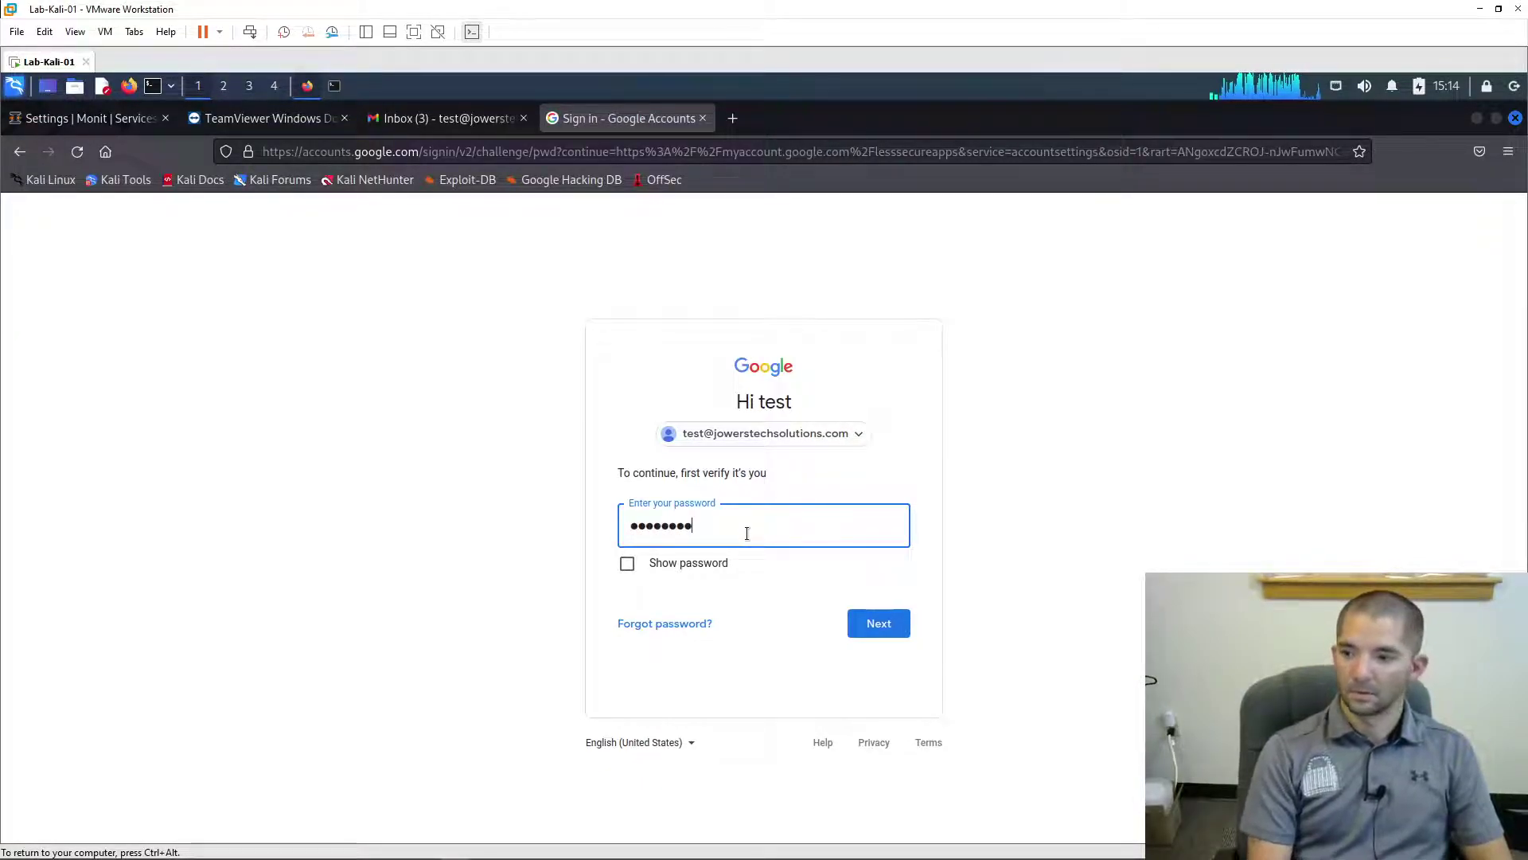
key("Return")
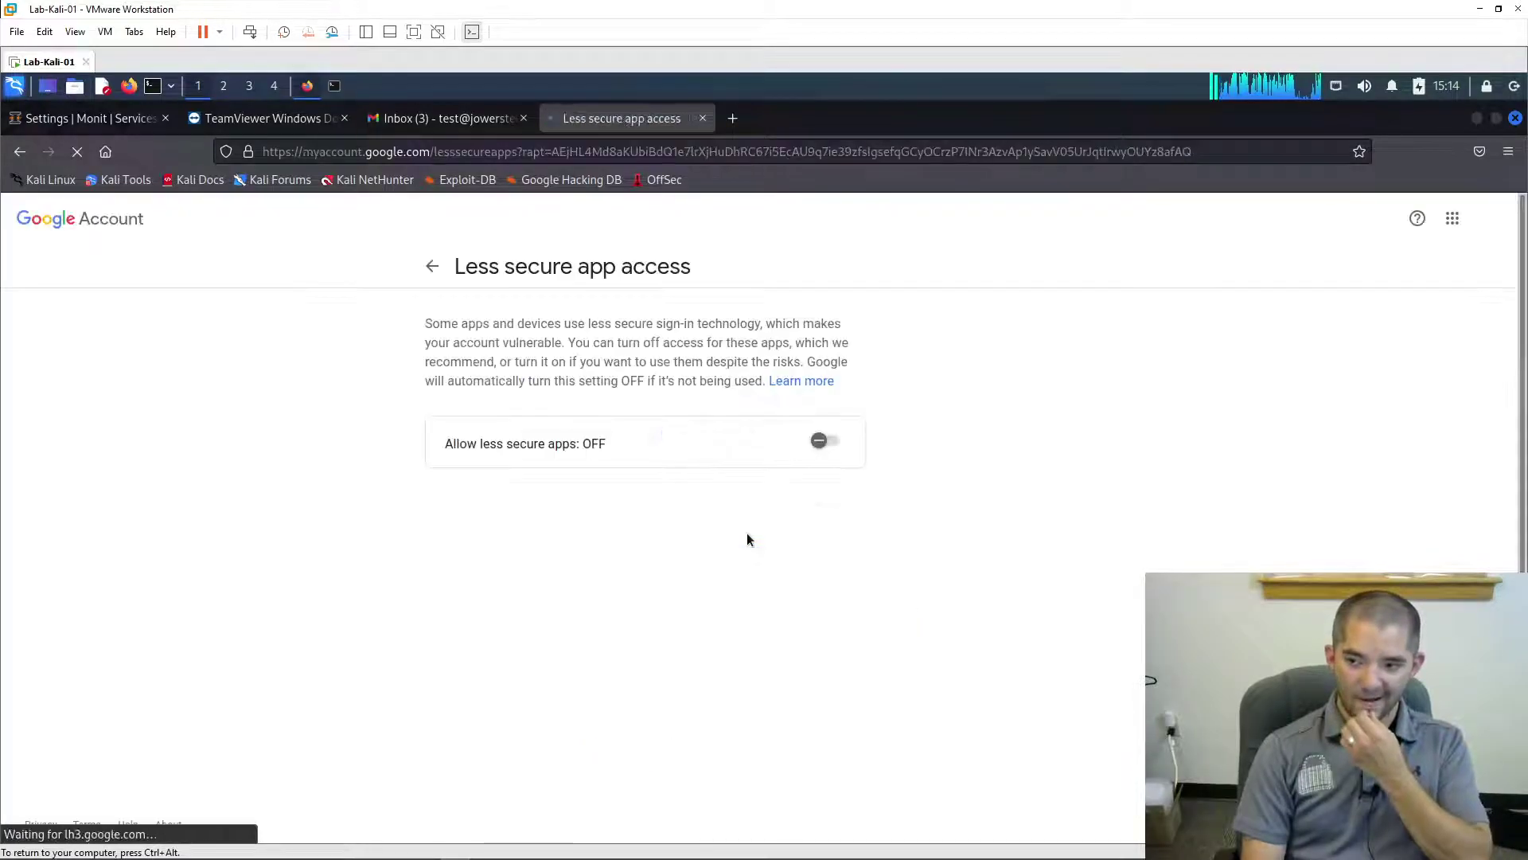
left_click(818, 440)
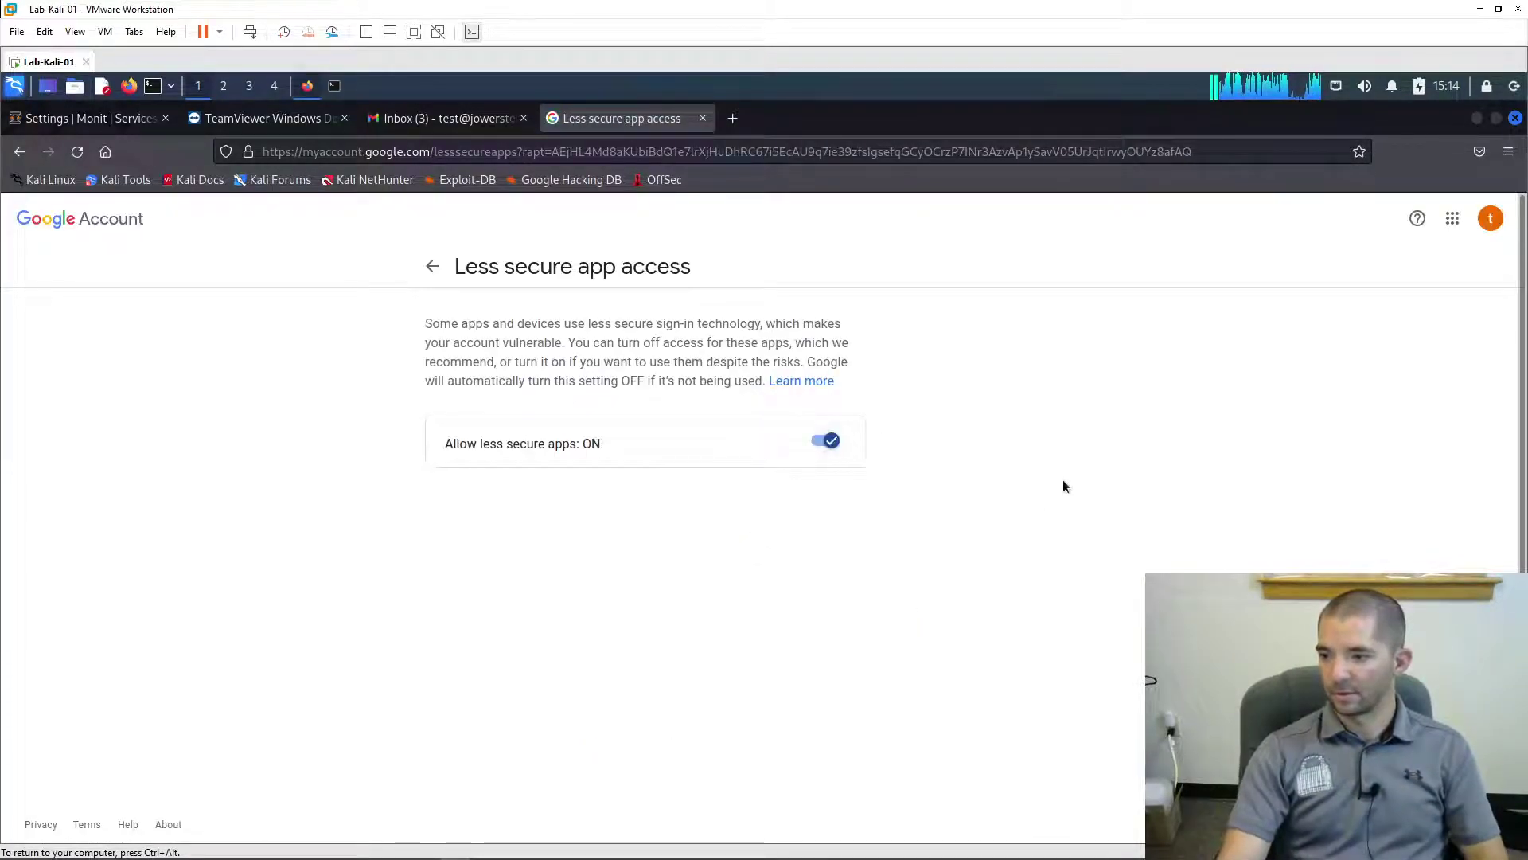
left_click(434, 265)
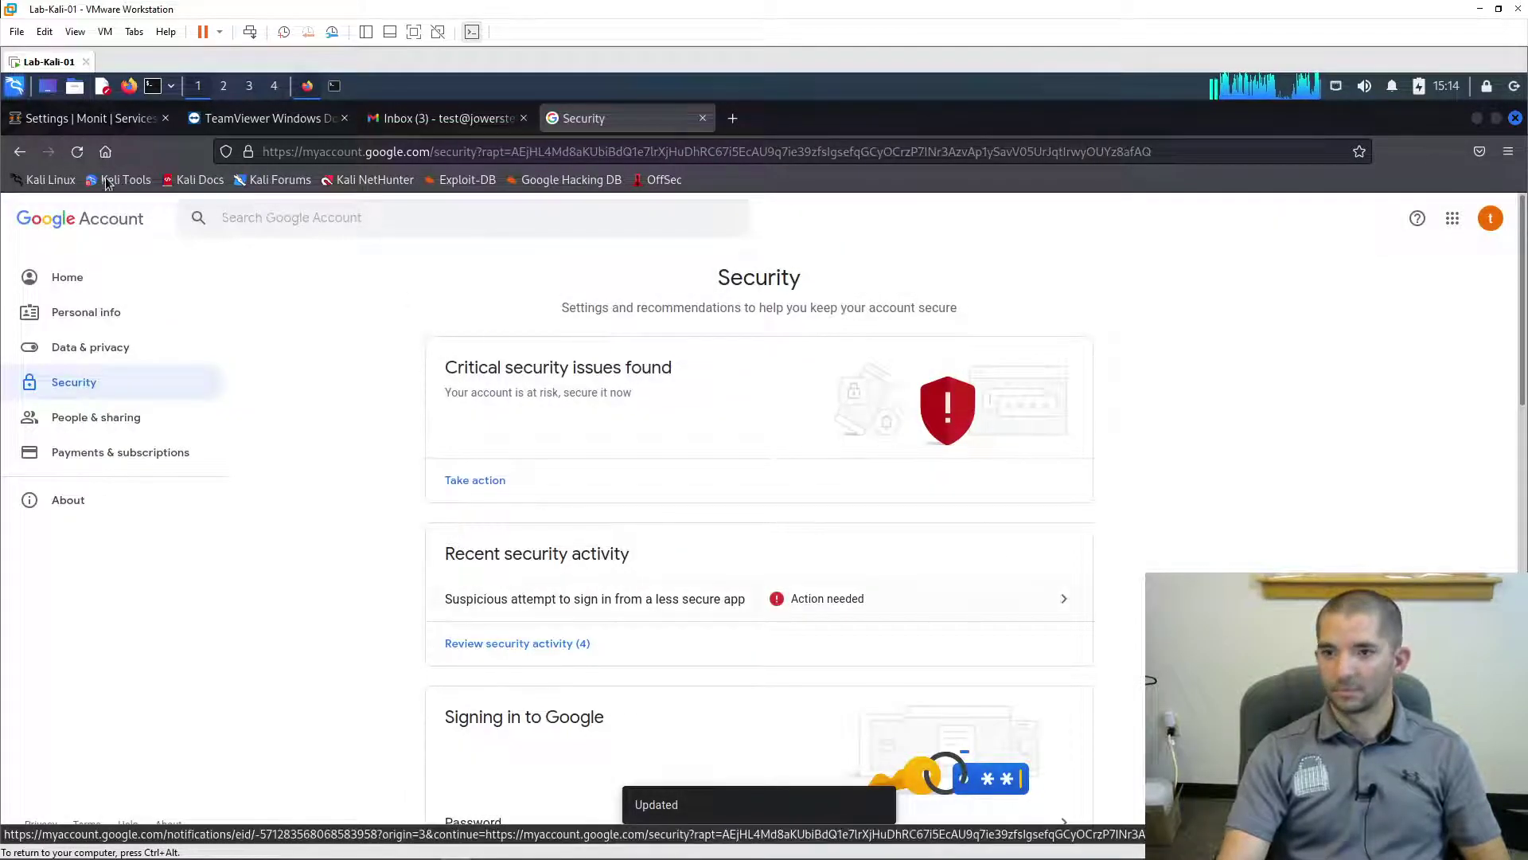
key("ctrl+Tab")
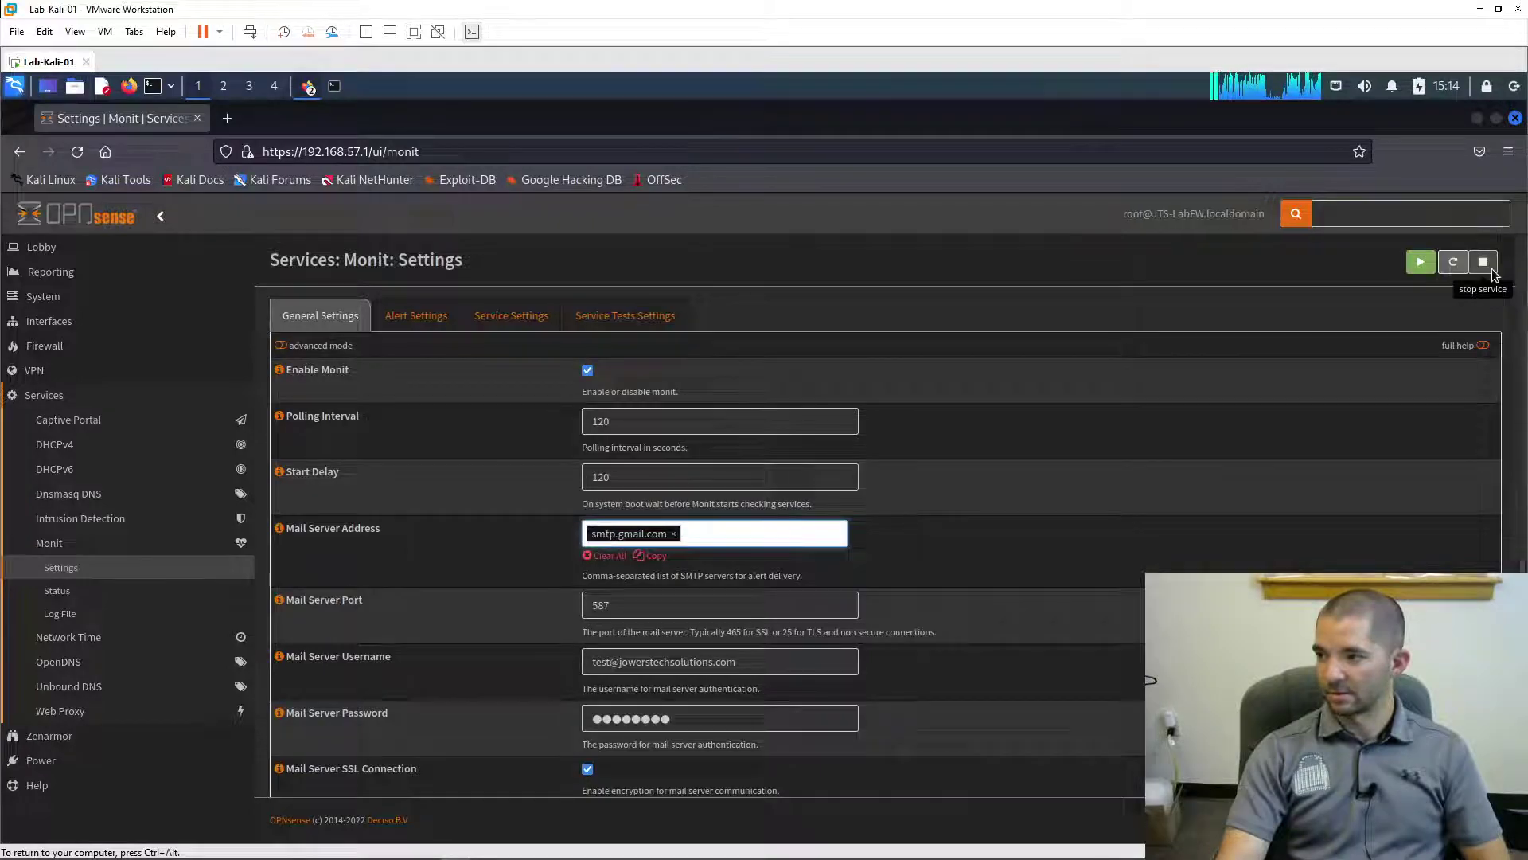
- Stop and start Monit in OPNsense, then switch to the Gmail inbox showing the new alert
left_click(1492, 272)
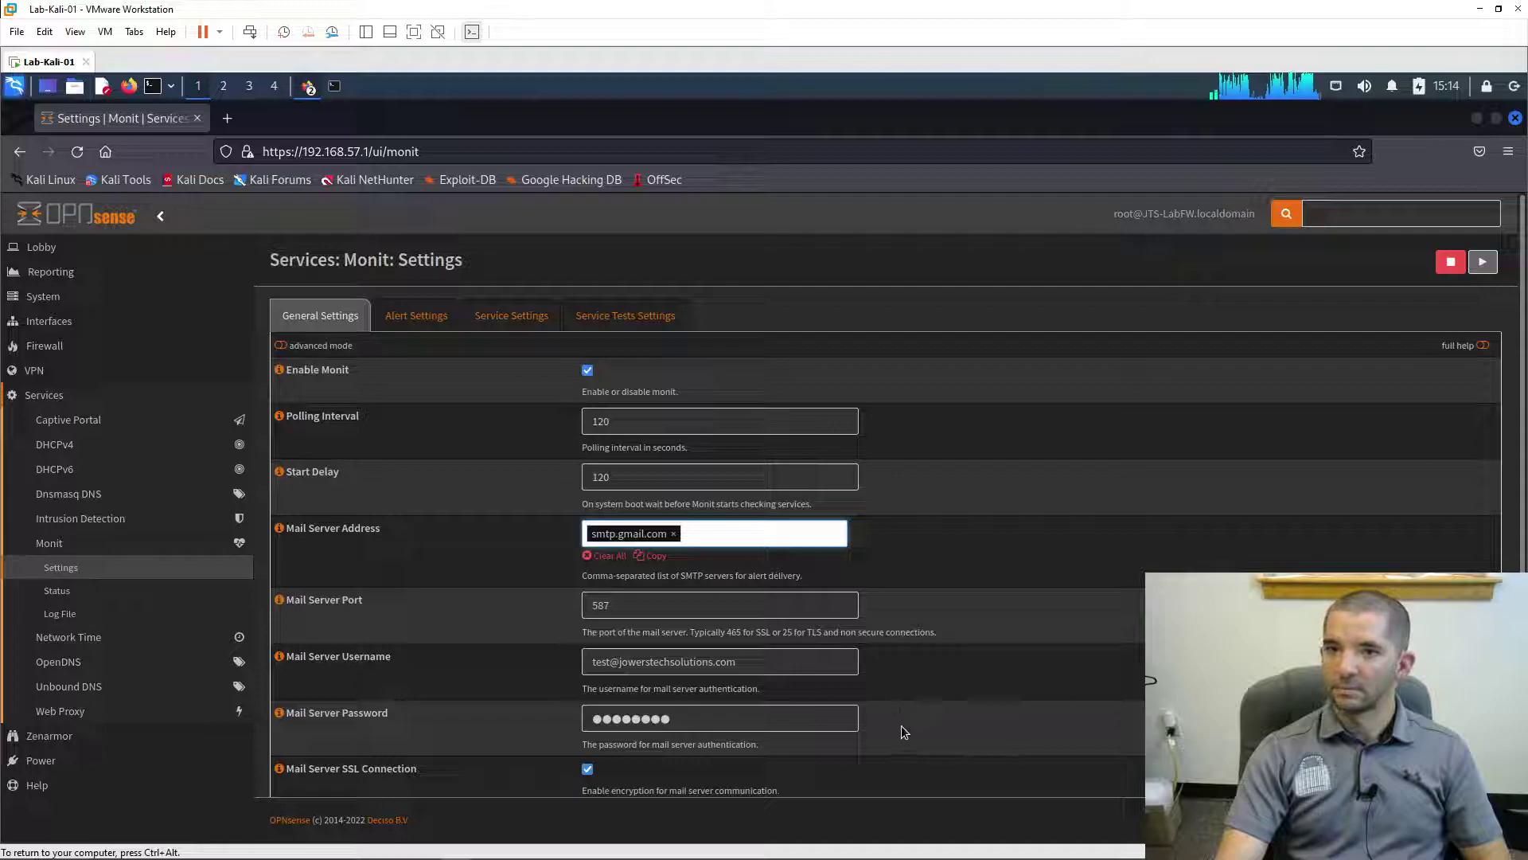
left_click(1478, 263)
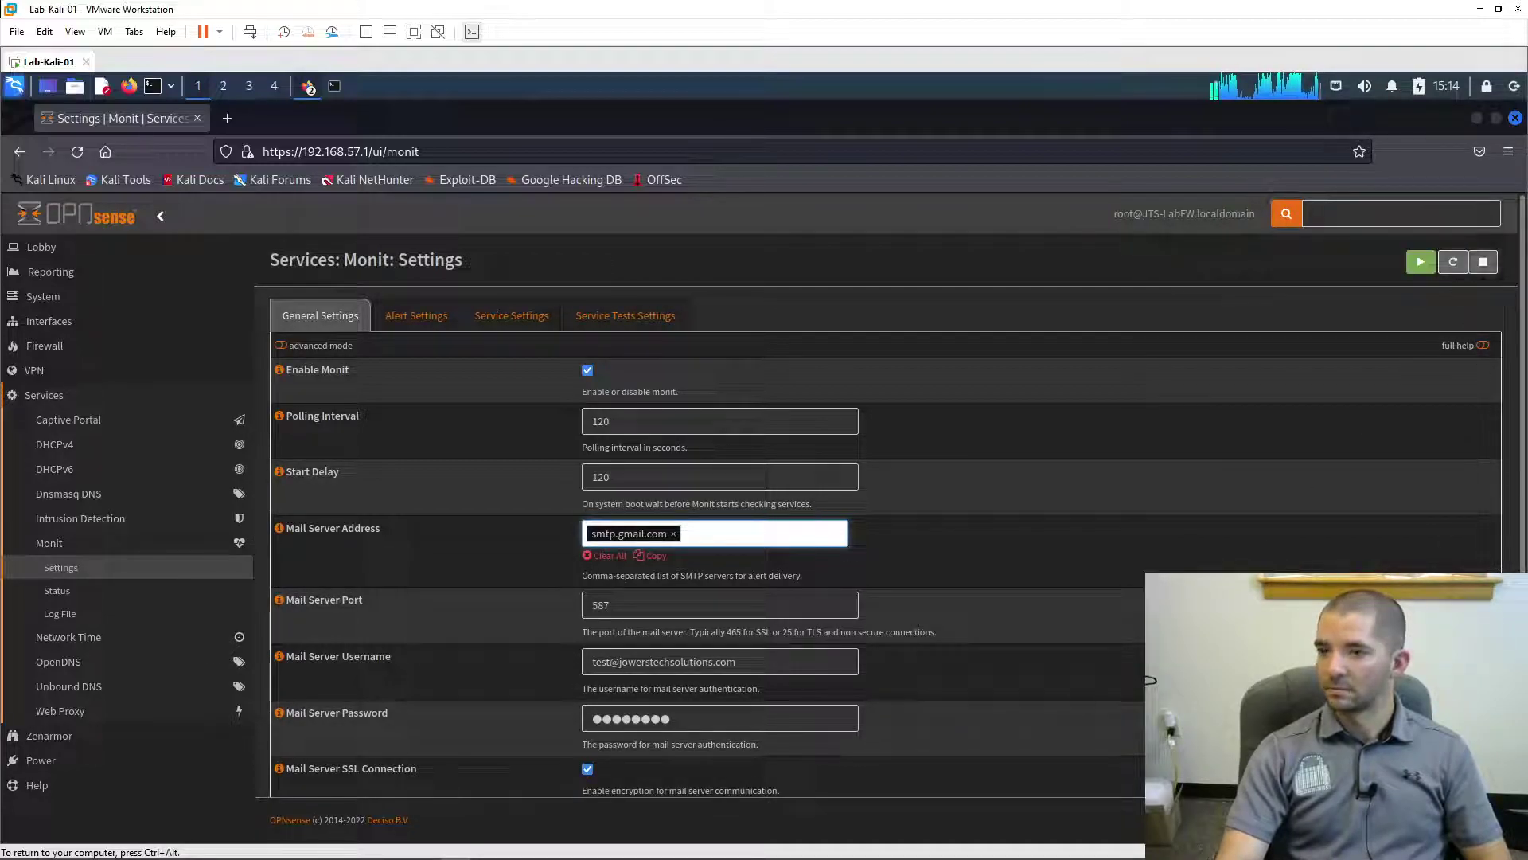
left_click(308, 89)
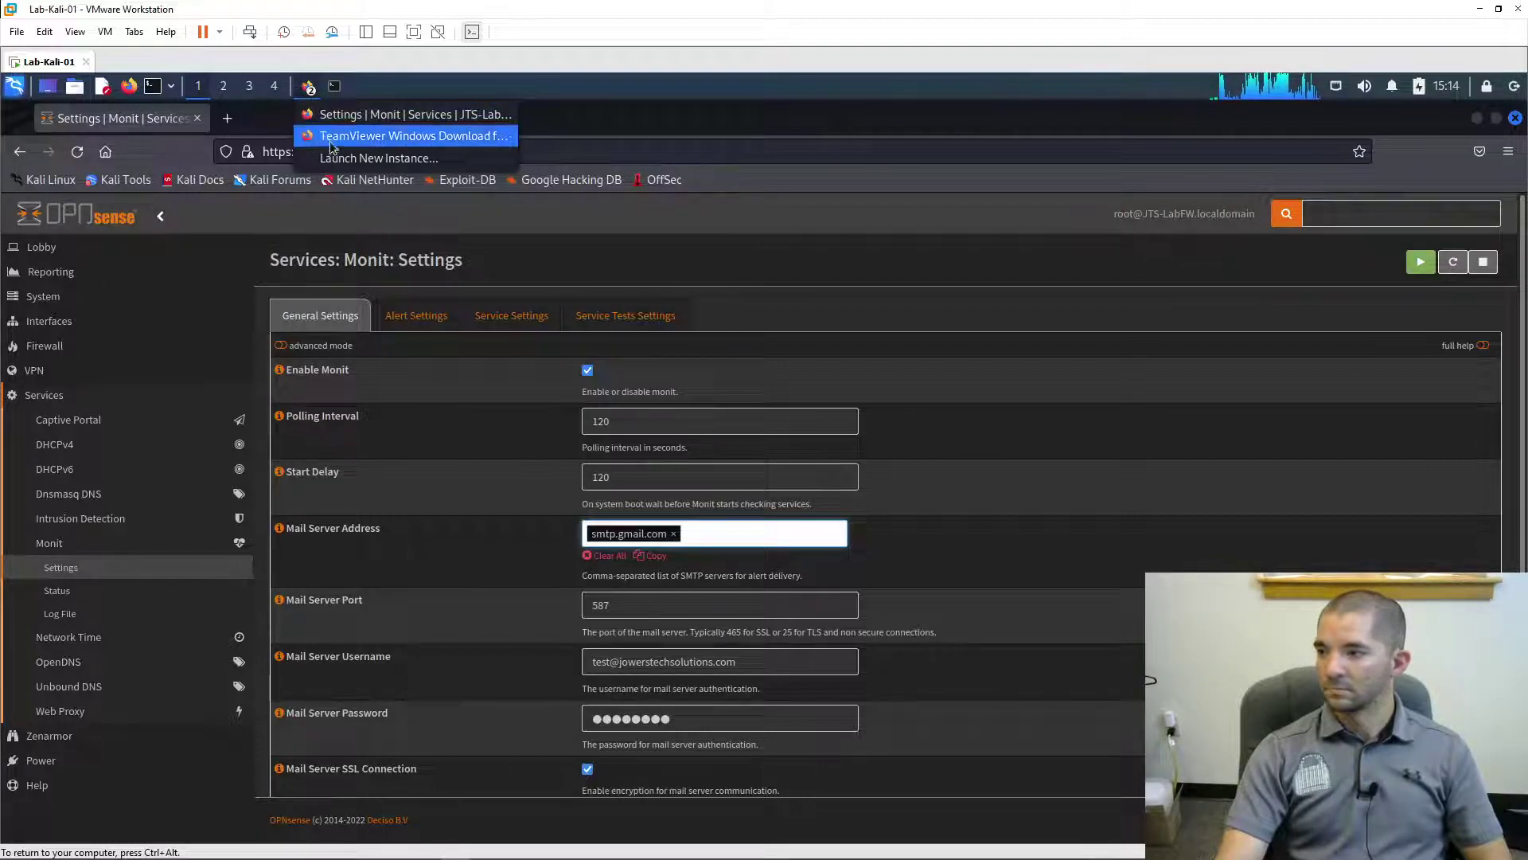
left_click(396, 137)
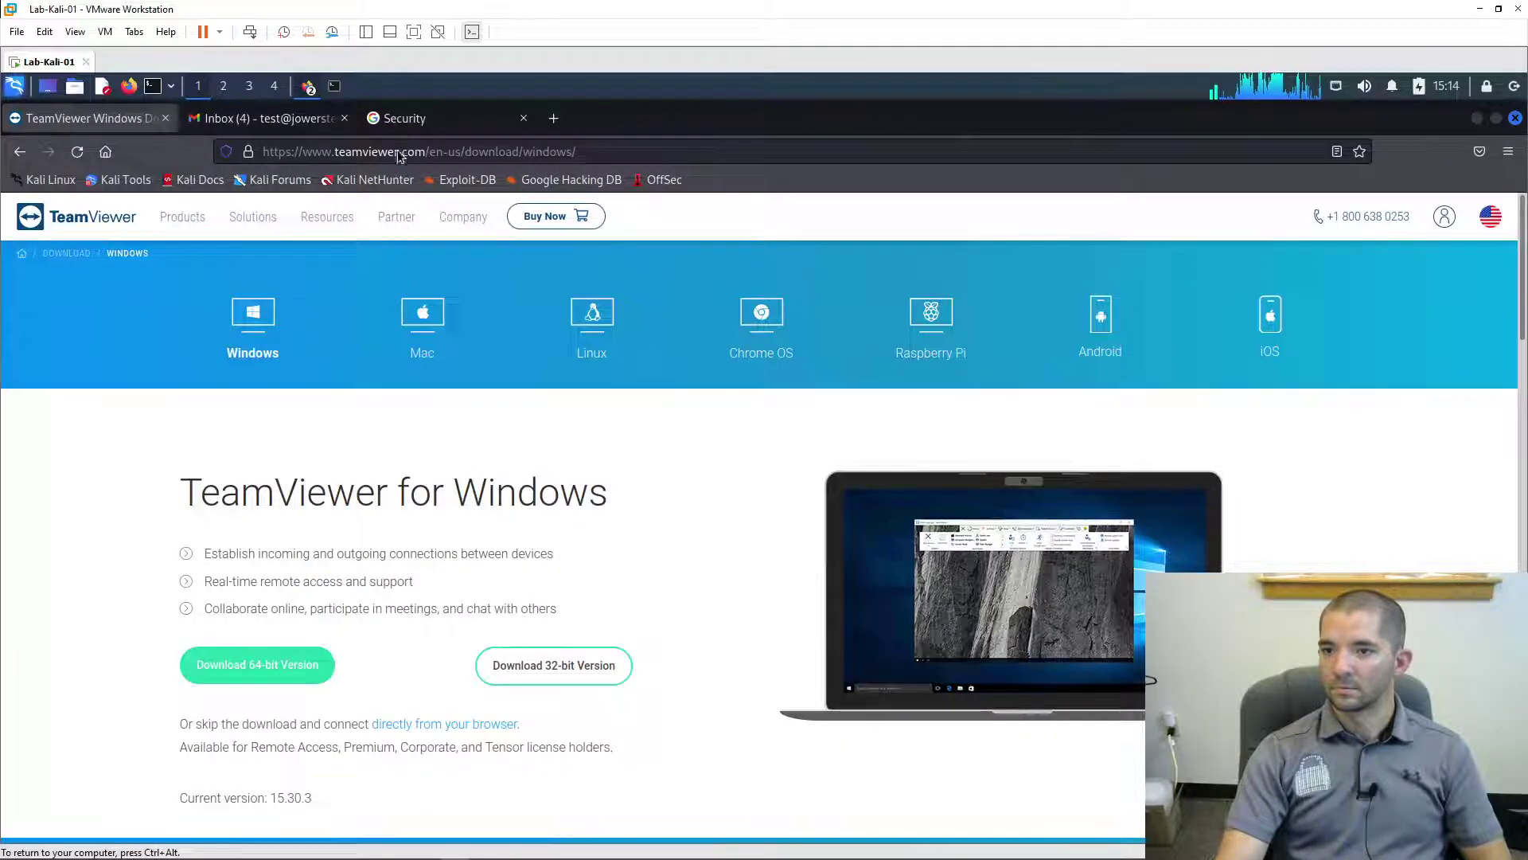
left_click(290, 121)
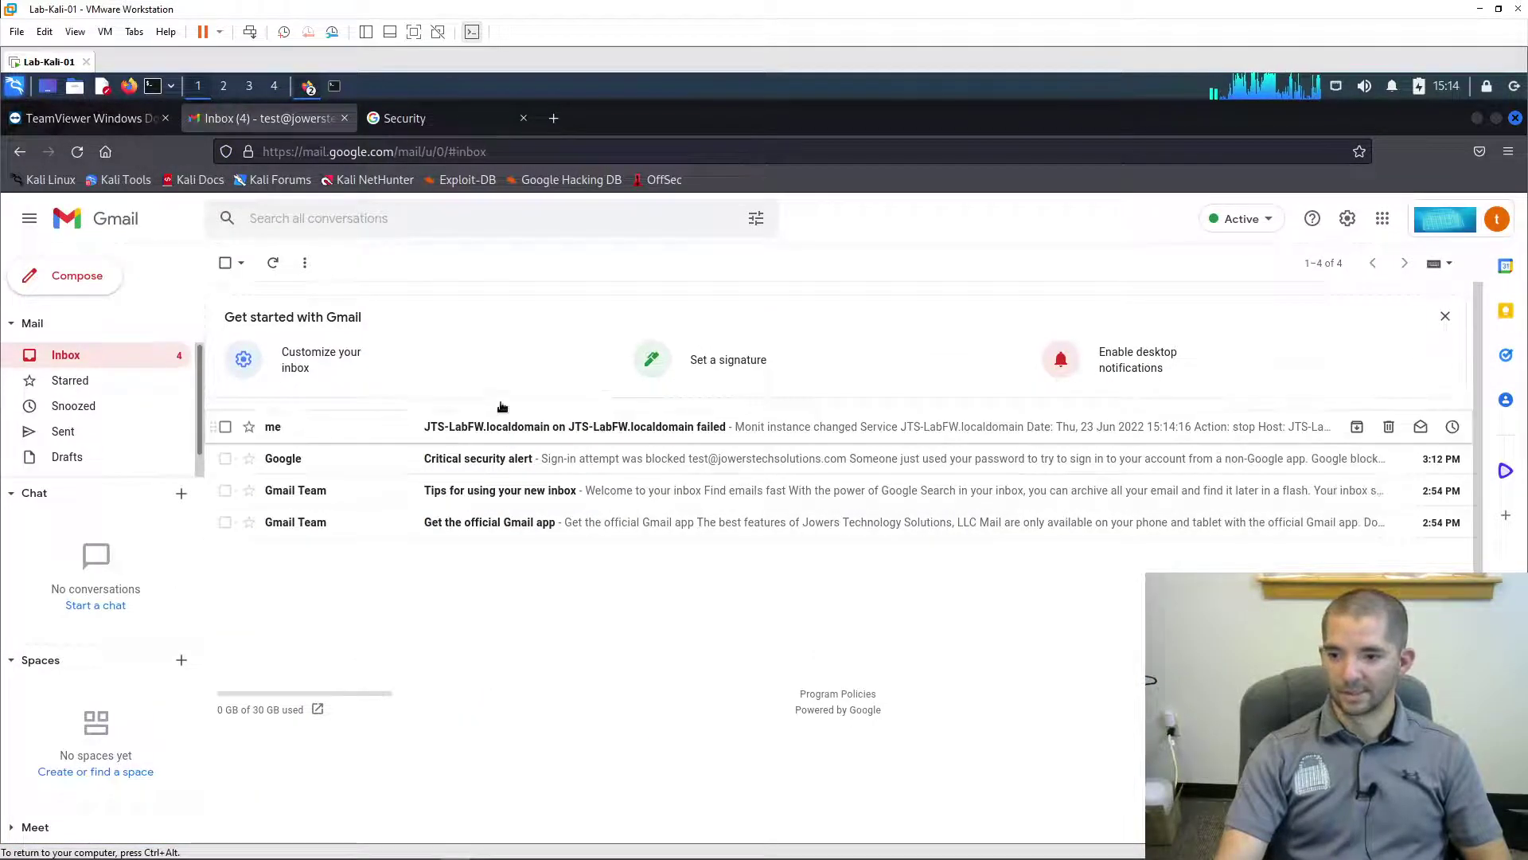
- Open the top JTS-LabFW.localdomain alert email showing Action: start and 'Monit 5.32.0 started'
left_click(656, 436)
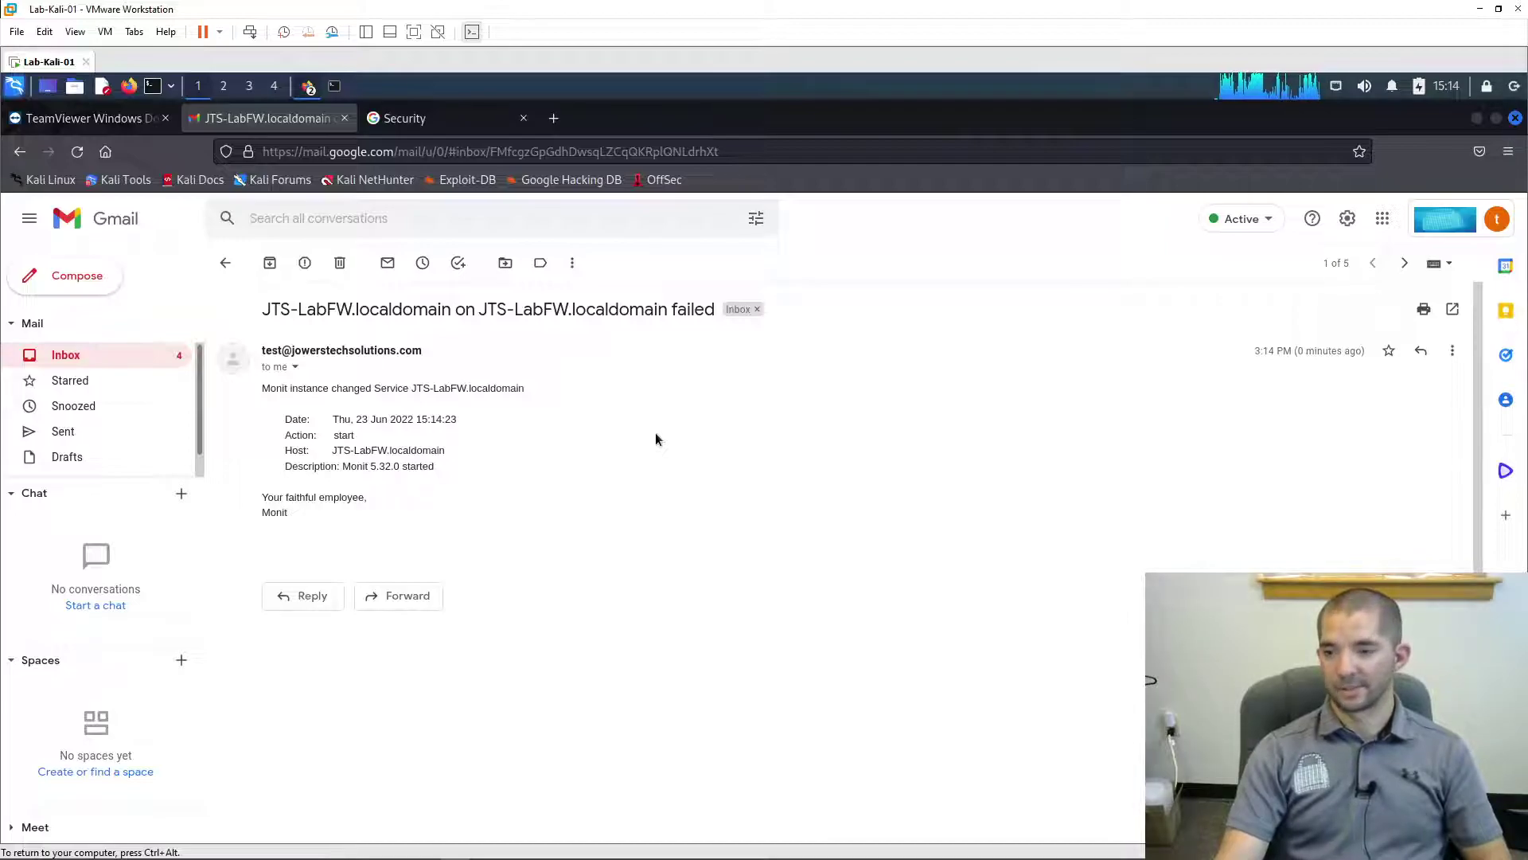